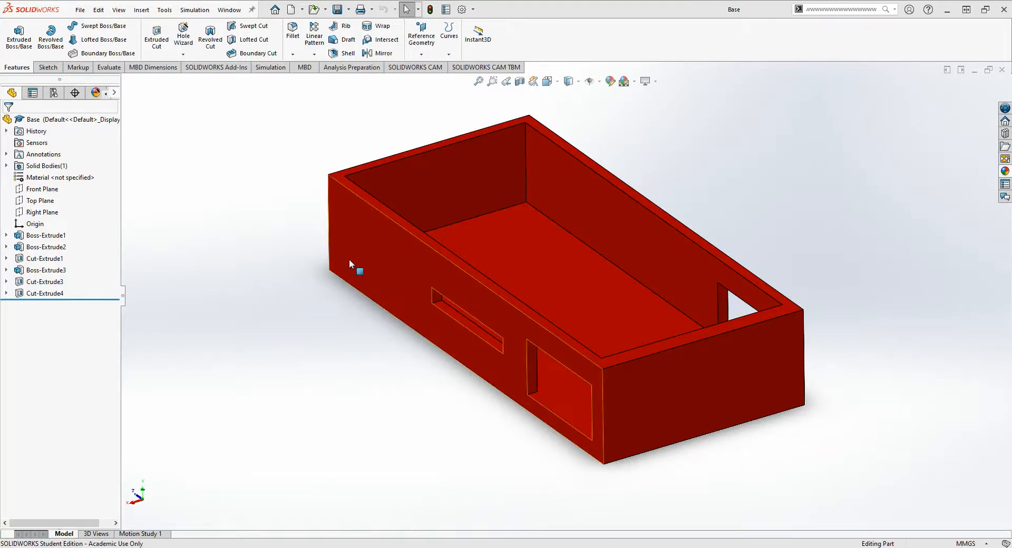
# - Examine the base part's open interior, outer walls, side slot and rectangular side openings from several angles
pyautogui.moveTo(371, 411)
pyautogui.mouseDown(button='middle')
pyautogui.moveTo(395, 384)
pyautogui.moveTo(371, 412)
pyautogui.moveTo(382, 414)
pyautogui.mouseUp(button='middle')
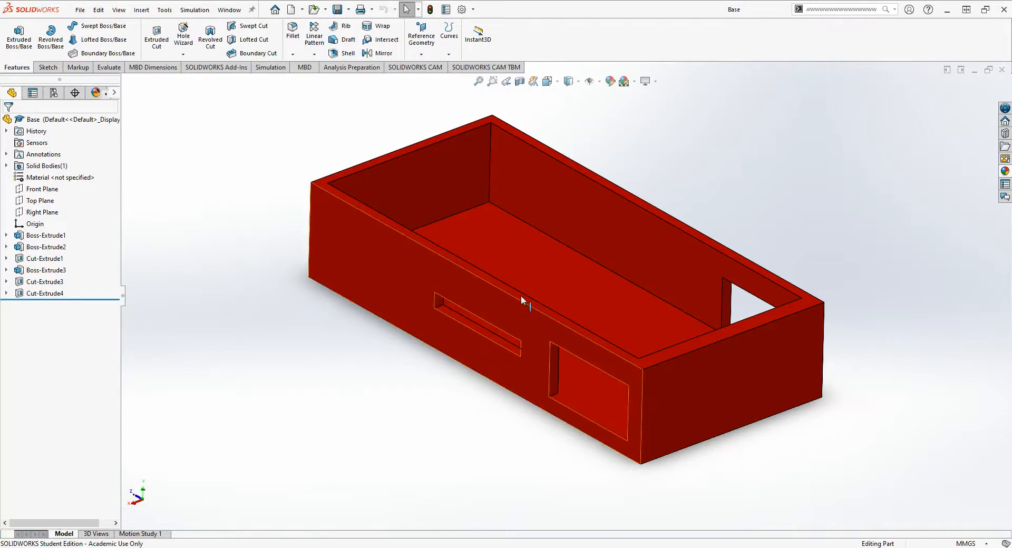
pyautogui.moveTo(593, 292); pyautogui.dragTo(606, 253, button='middle')
pyautogui.moveTo(666, 178); pyautogui.dragTo(585, 274, button='middle')
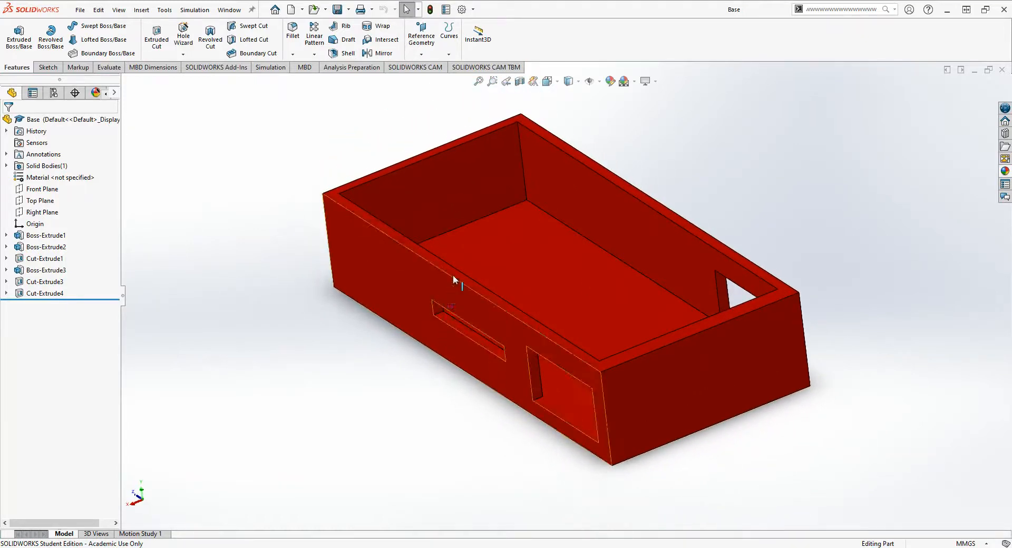
pyautogui.moveTo(454, 276); pyautogui.dragTo(565, 376, button='middle')
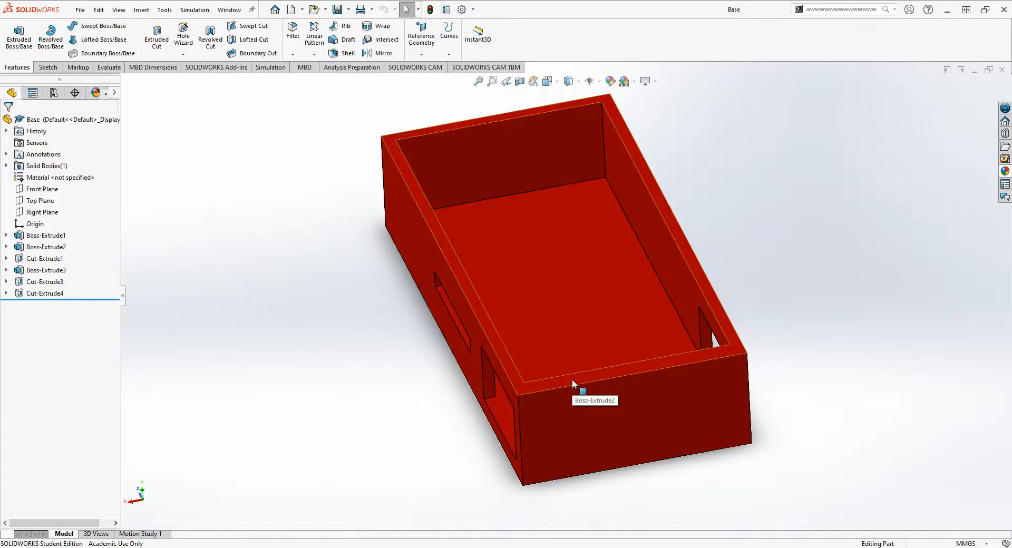
pyautogui.moveTo(536, 309)
pyautogui.mouseDown(button='middle')
pyautogui.moveTo(562, 290)
pyautogui.moveTo(531, 323)
pyautogui.moveTo(549, 303)
pyautogui.mouseUp(button='middle')
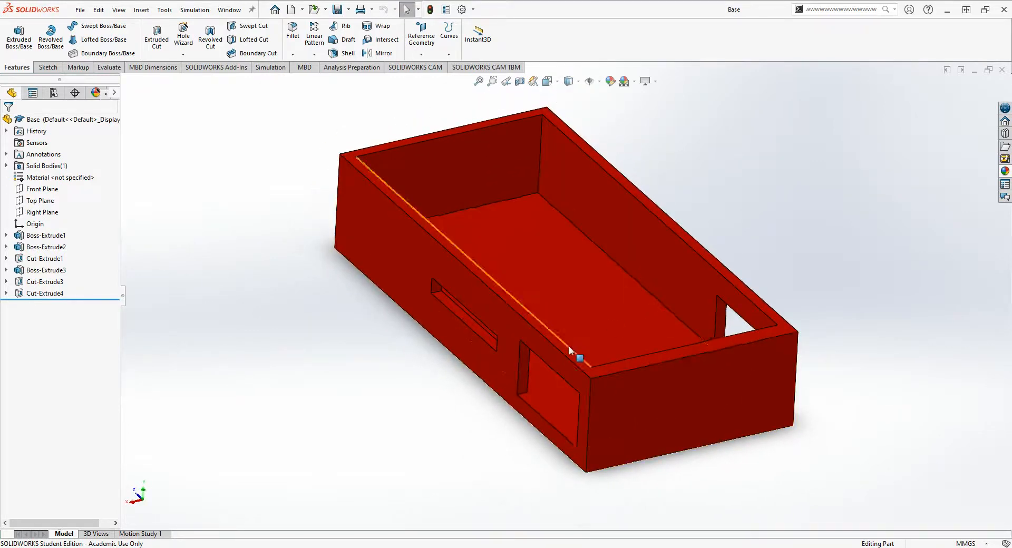
pyautogui.moveTo(569, 350); pyautogui.dragTo(571, 379, button='middle')
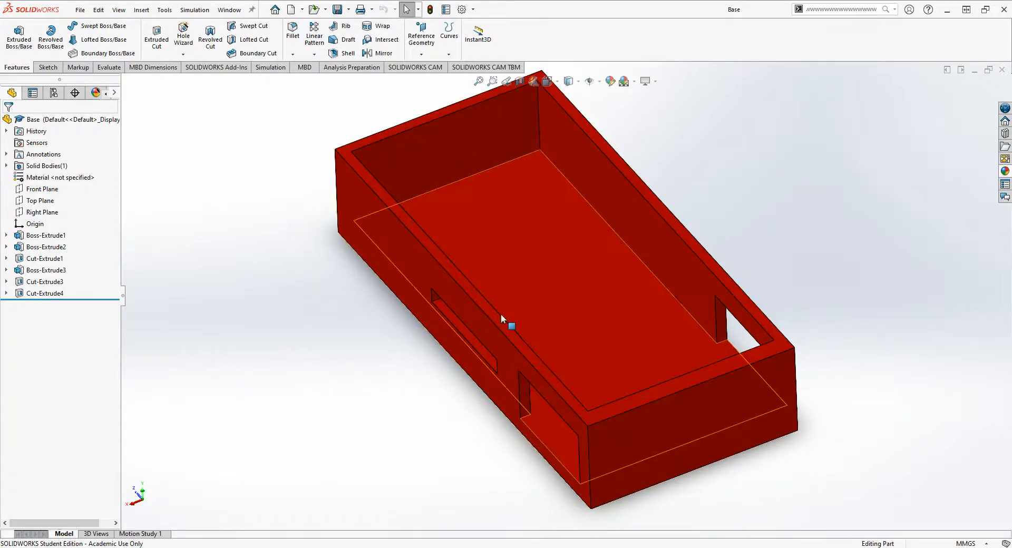
pyautogui.moveTo(530, 305); pyautogui.dragTo(625, 383, button='middle')
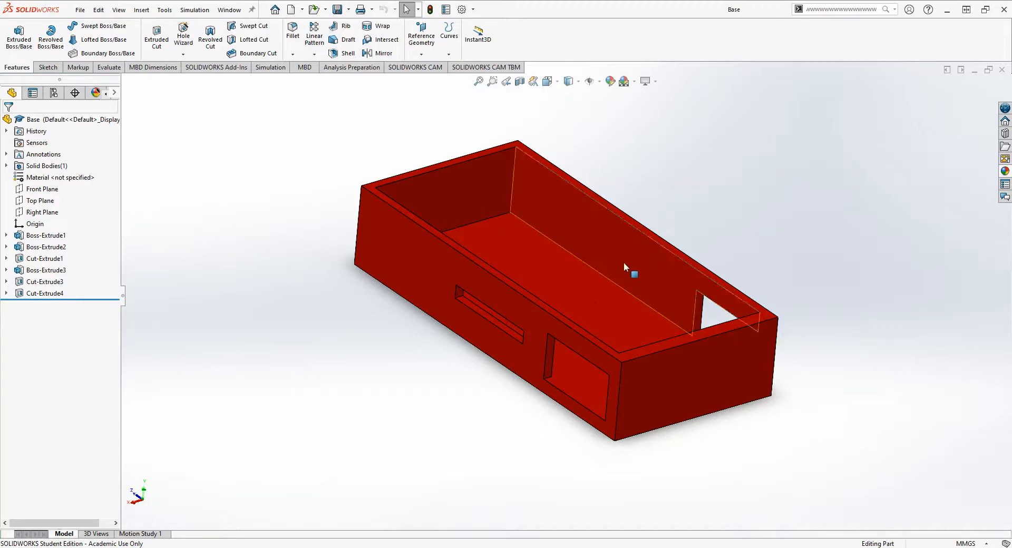
pyautogui.moveTo(630, 273); pyautogui.dragTo(562, 293, button='middle')
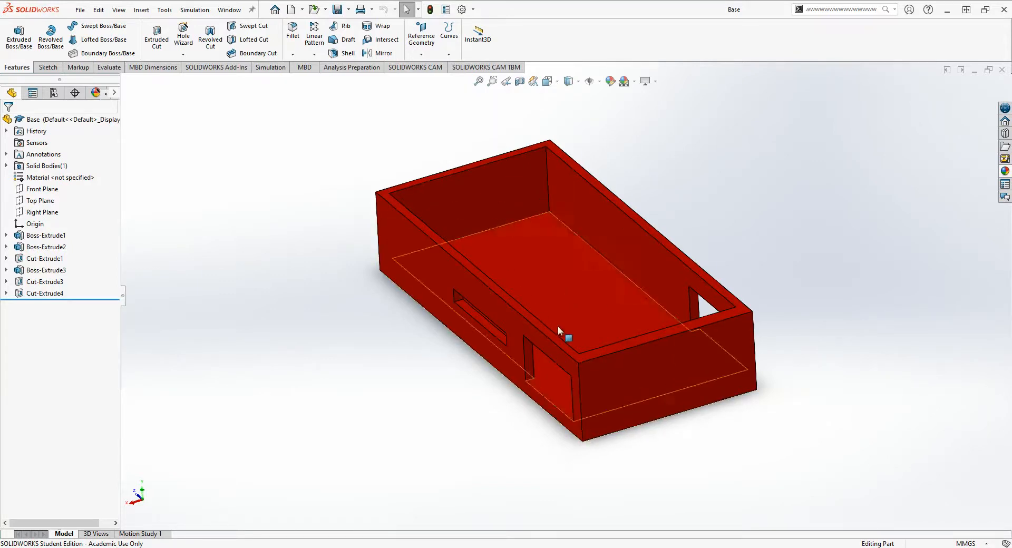
pyautogui.moveTo(558, 328); pyautogui.dragTo(566, 276, button='middle')
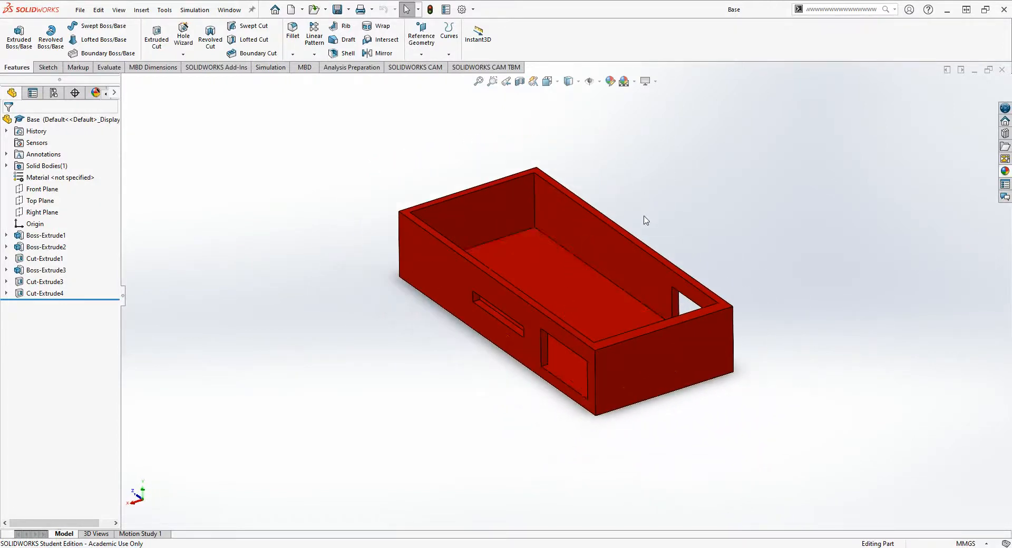
pyautogui.moveTo(646, 220); pyautogui.dragTo(607, 329, button='middle')
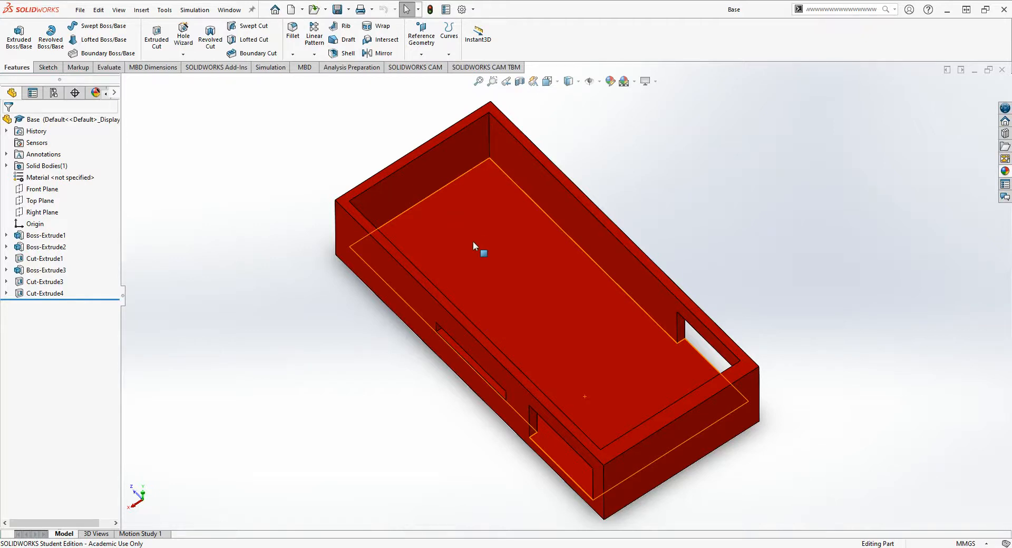
pyautogui.moveTo(473, 257); pyautogui.dragTo(478, 230, button='middle')
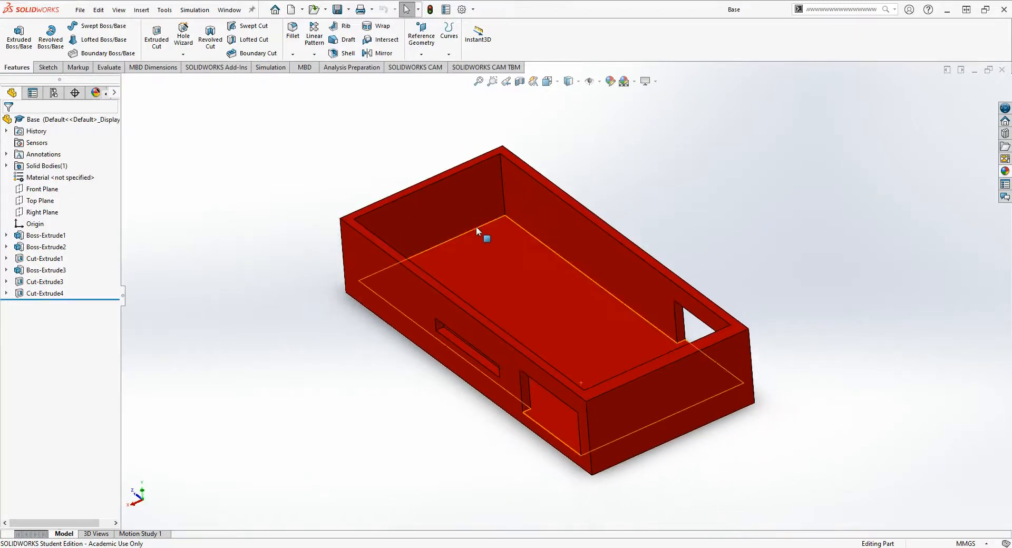
# - Create a new assembly and place the Base part in it as the first component
pyautogui.click(80, 10)
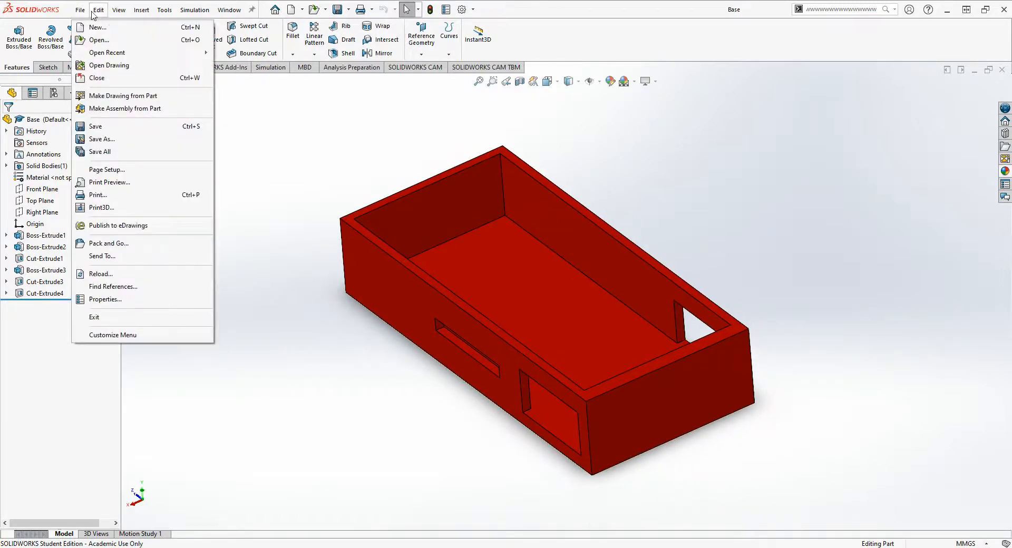
pyautogui.click(325, 148)
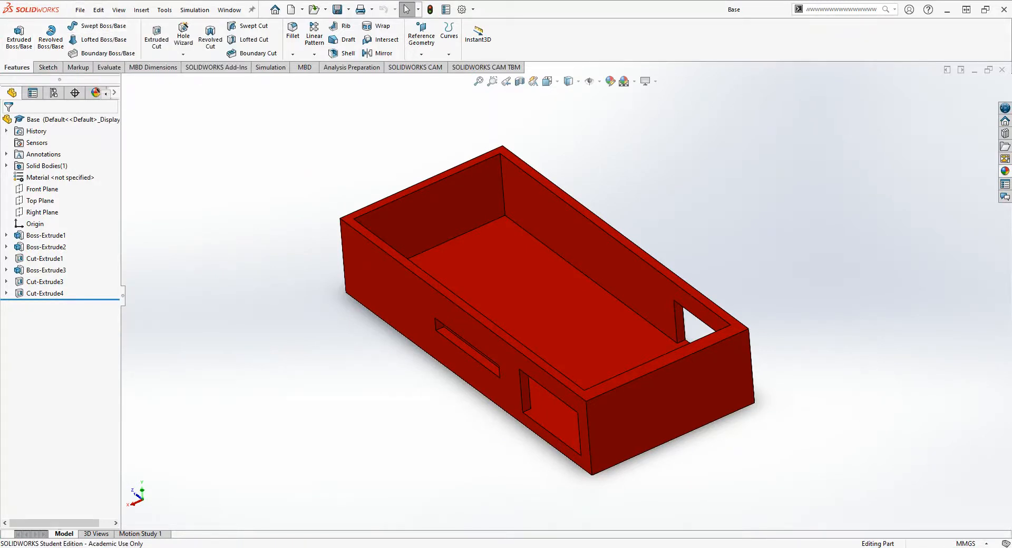
pyautogui.click(883, 535)
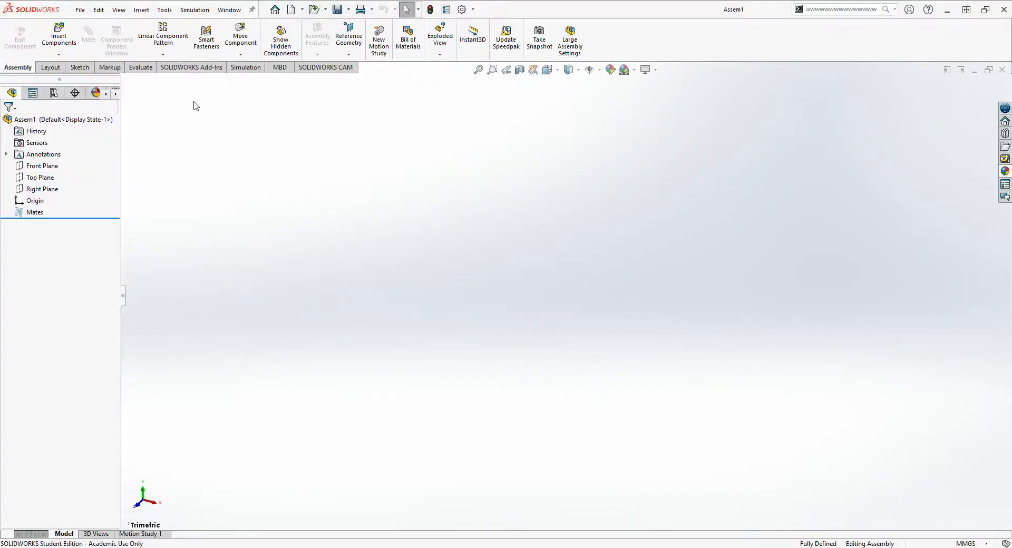
pyautogui.click(65, 41)
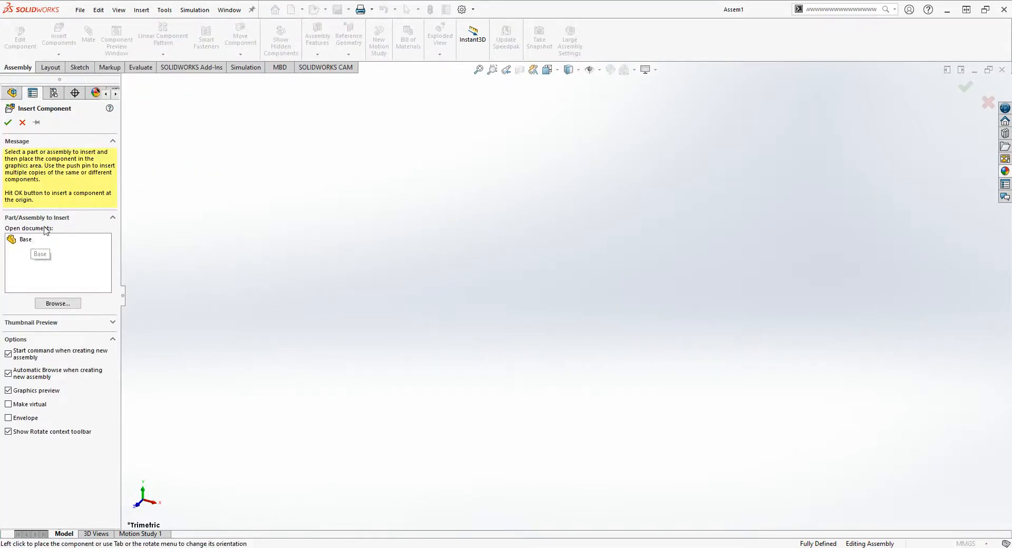
pyautogui.click(25, 240)
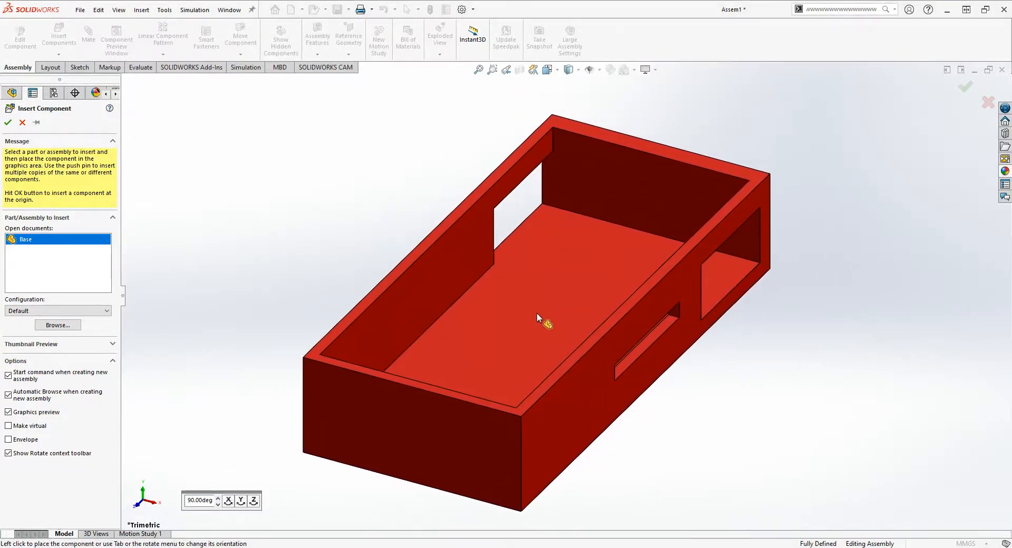
pyautogui.click(536, 312)
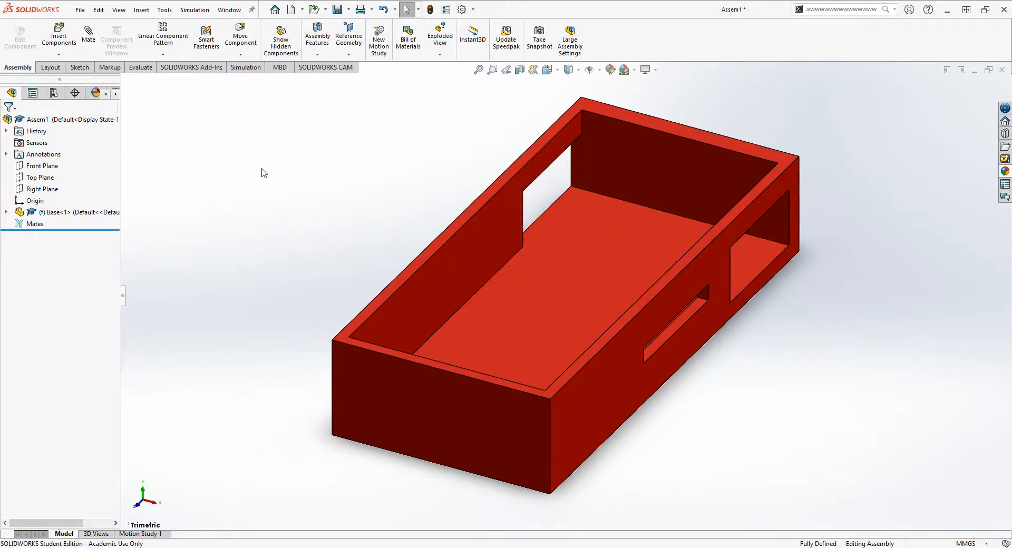
# - Insert the Ensamblaje_Servo_HS5585_HITEC subassembly from the Test Robot Items folder and place it over the base
pyautogui.click(58, 39)
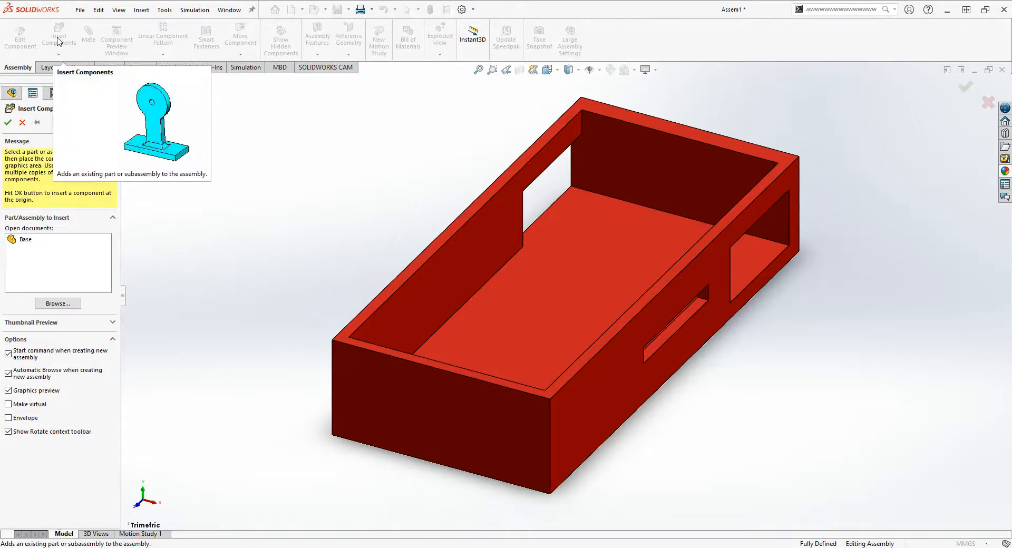
pyautogui.click(58, 303)
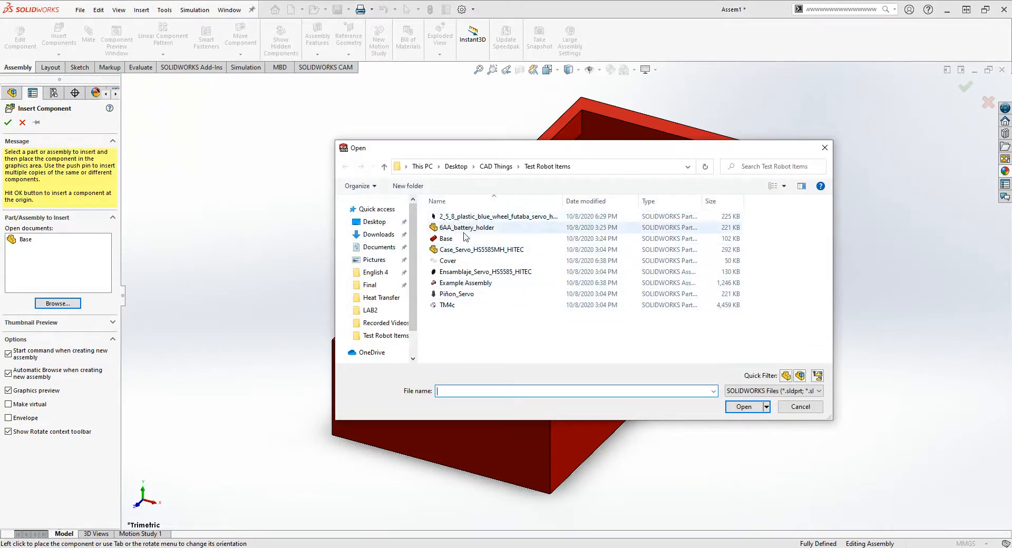
pyautogui.click(460, 273)
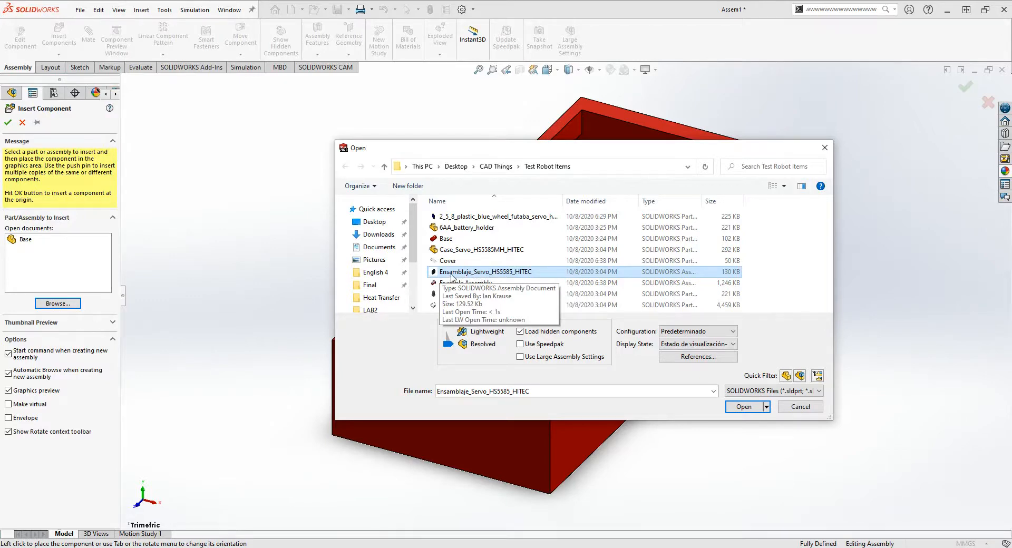
pyautogui.click(745, 406)
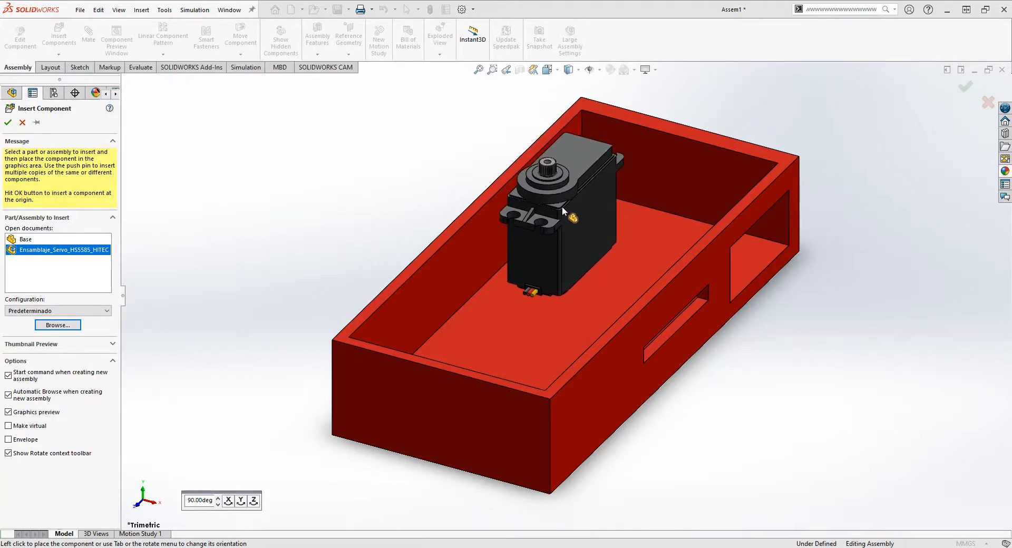
pyautogui.click(668, 174)
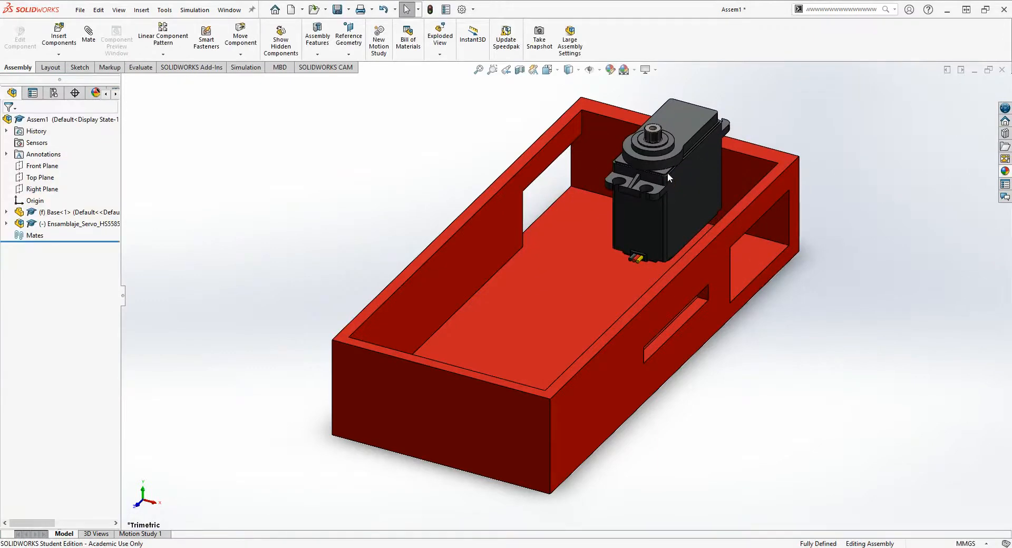
# - Move the servo out of the base and position it outside, in front of the rectangular opening beside the slot
pyautogui.scroll(-4, 748, 166)
pyautogui.moveTo(634, 254); pyautogui.dragTo(574, 321, button='middle')
pyautogui.scroll(3, 600, 324)
pyautogui.click(463, 317)
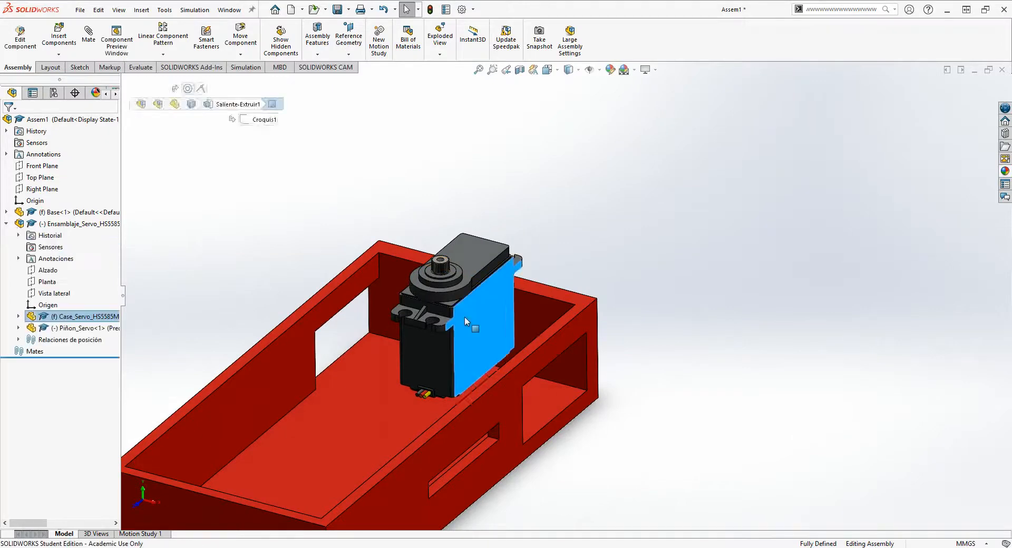
pyautogui.moveTo(444, 321); pyautogui.dragTo(409, 259, button='middle')
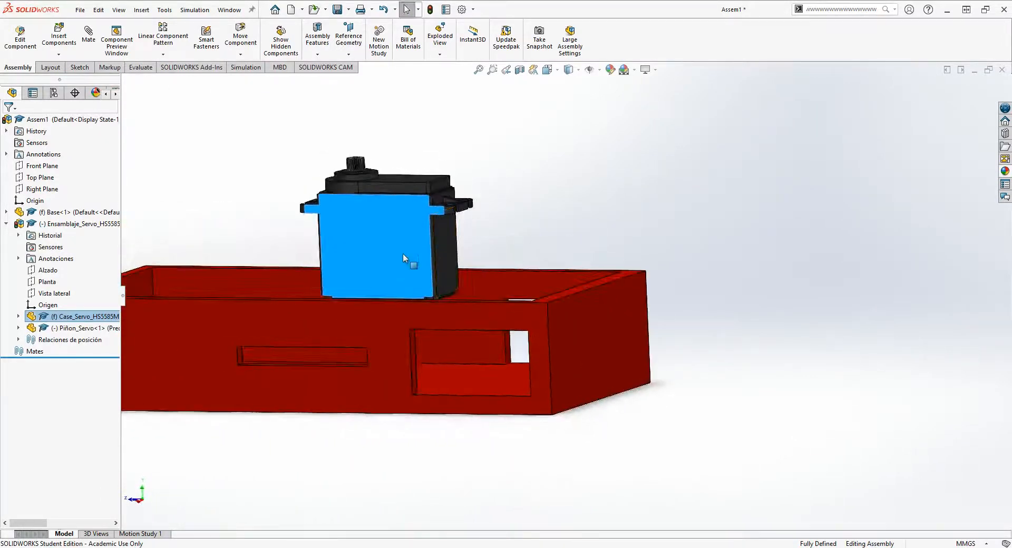
pyautogui.moveTo(409, 259); pyautogui.dragTo(506, 367)
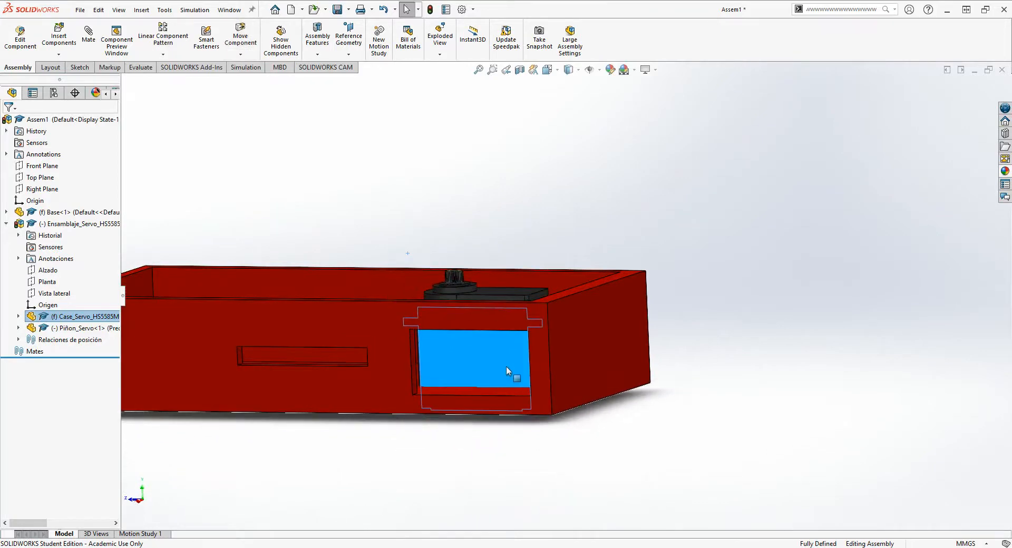
pyautogui.moveTo(506, 369); pyautogui.dragTo(348, 395, button='middle')
pyautogui.moveTo(268, 369); pyautogui.dragTo(106, 339)
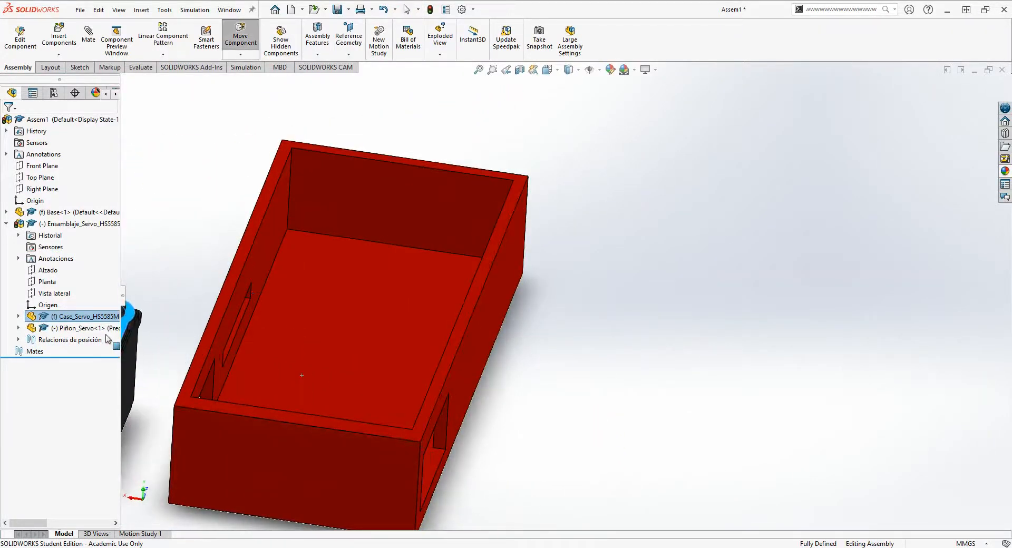
pyautogui.click(176, 294)
pyautogui.moveTo(176, 294); pyautogui.dragTo(467, 368, button='middle')
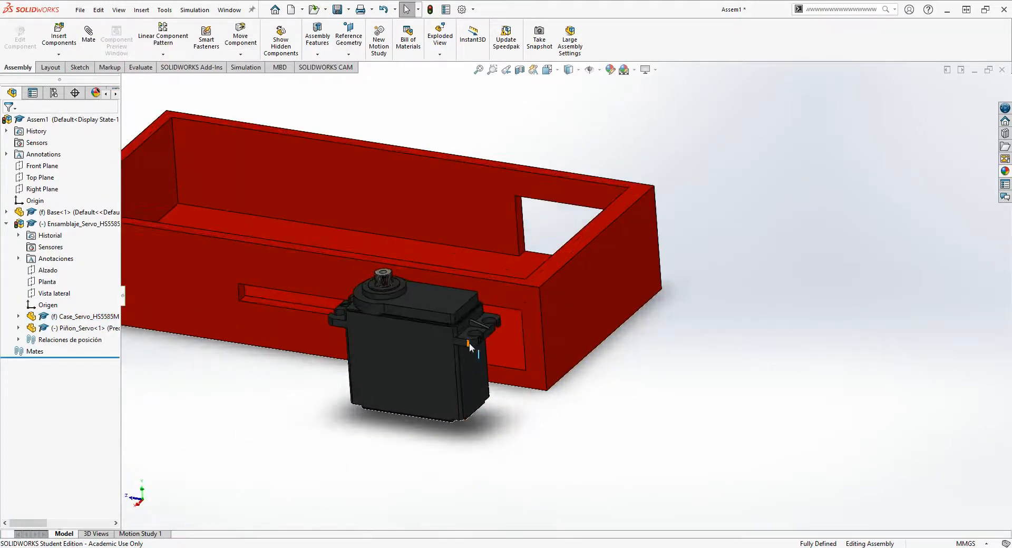
pyautogui.moveTo(413, 374); pyautogui.dragTo(413, 354)
pyautogui.click(692, 382)
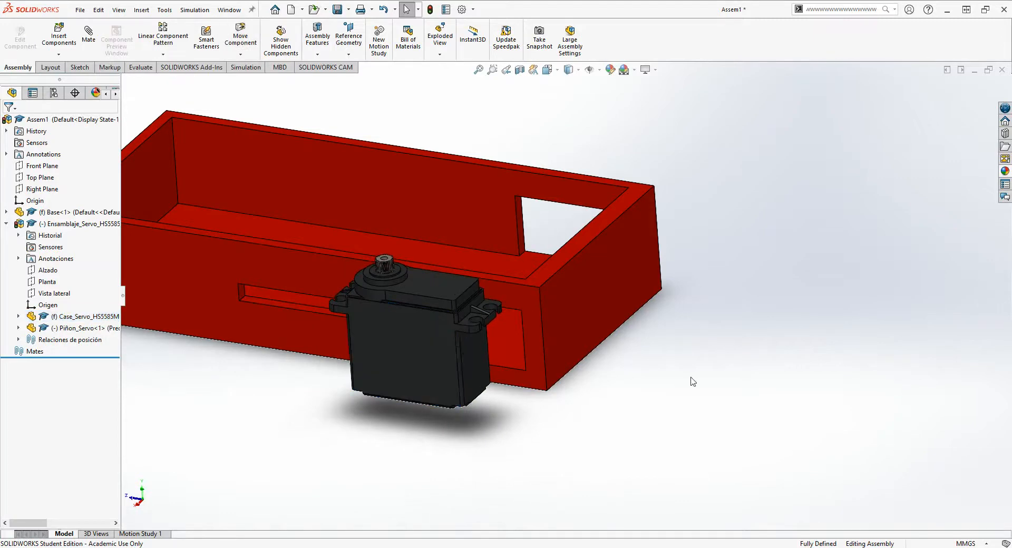
# - Rotate the servo with Rotate Component in Free Drag mode so its output shaft points outward from the base's side wall
pyautogui.scroll(2, 466, 326)
pyautogui.scroll(3, 448, 298)
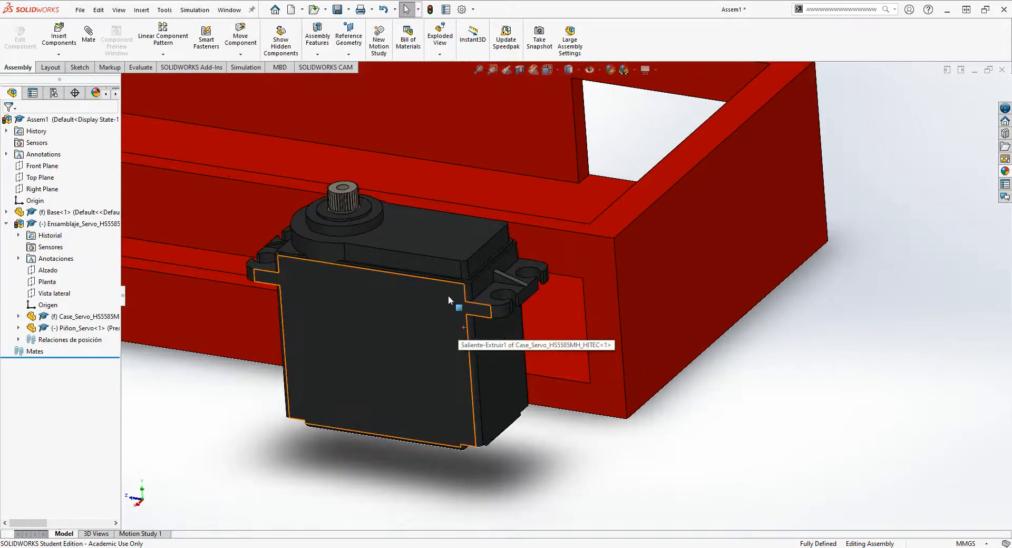
pyautogui.moveTo(329, 359); pyautogui.dragTo(386, 266, button='middle')
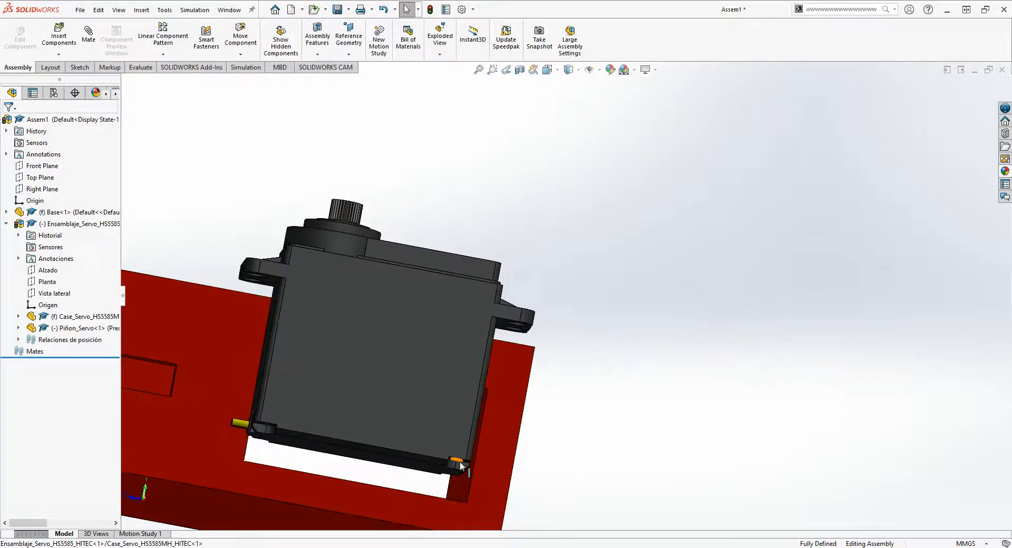
pyautogui.moveTo(397, 299); pyautogui.dragTo(334, 352, button='middle')
pyautogui.moveTo(260, 292); pyautogui.dragTo(289, 400, button='middle')
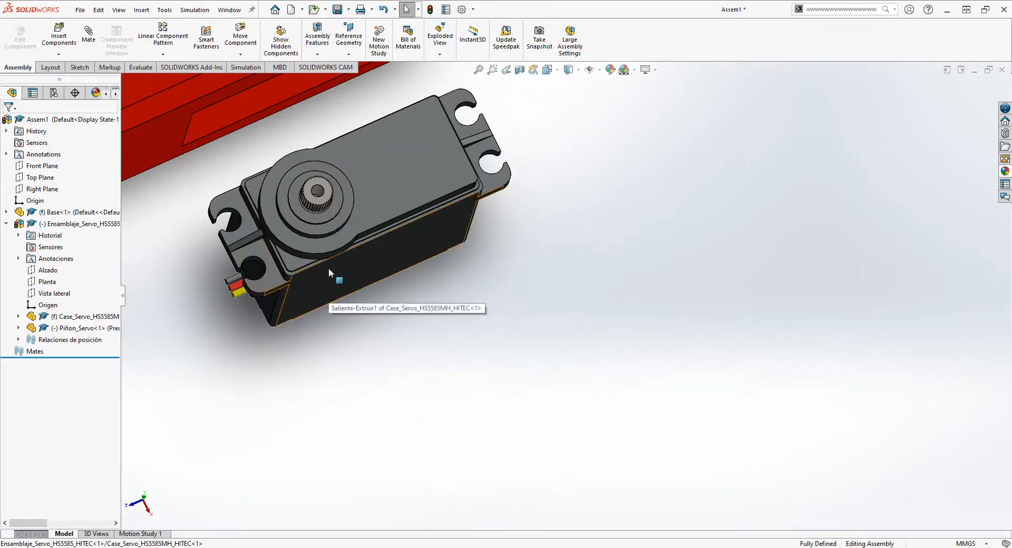
pyautogui.moveTo(313, 296); pyautogui.dragTo(355, 251, button='middle')
pyautogui.click(241, 54)
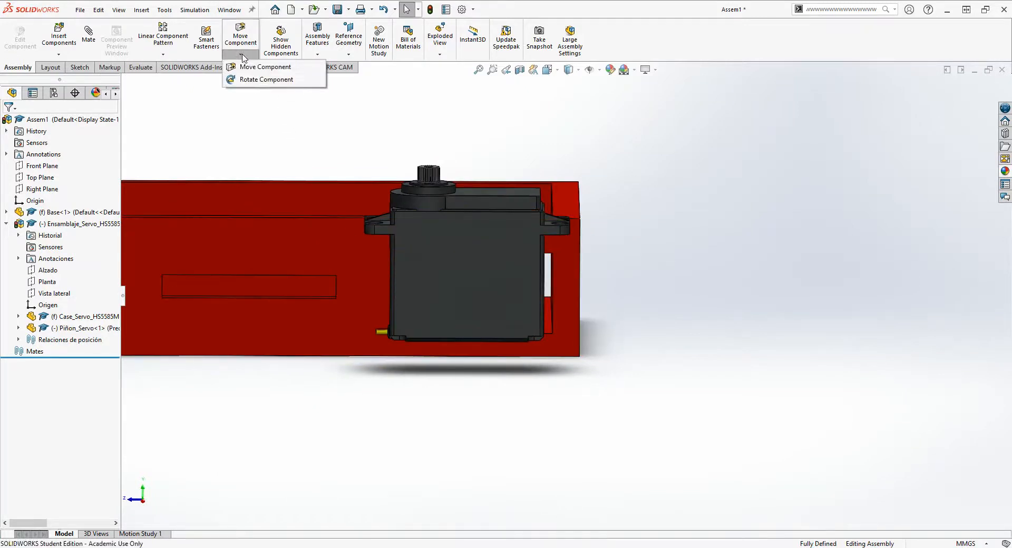
pyautogui.click(258, 79)
pyautogui.moveTo(464, 223); pyautogui.dragTo(461, 458)
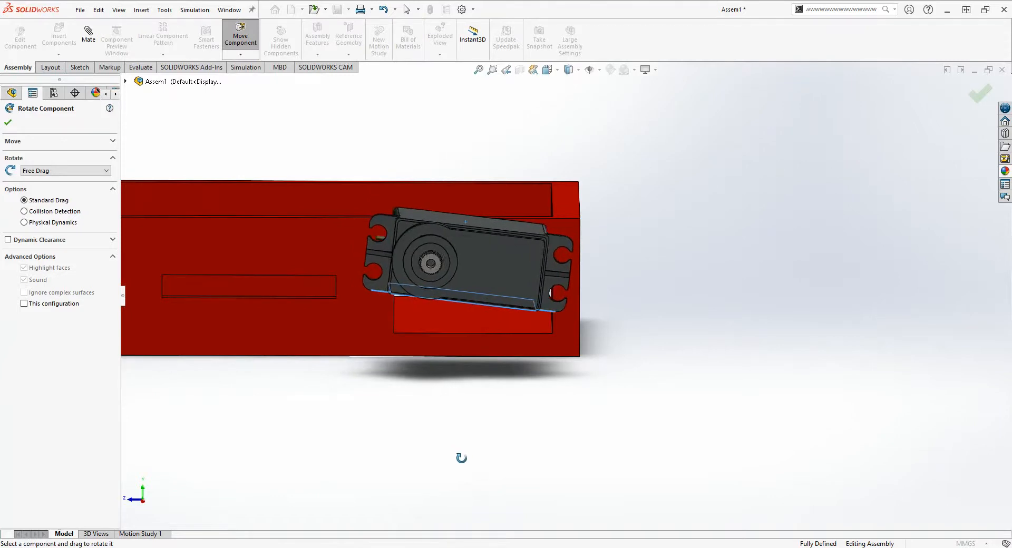
pyautogui.click(7, 124)
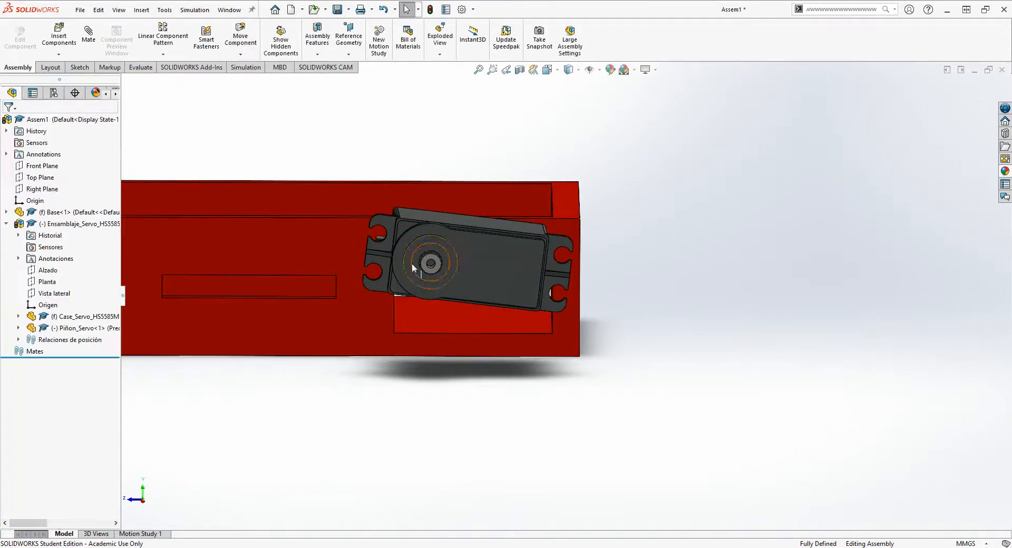
# - Examine the rotated servo's orientation relative to the rectangular opening in the base's side wall
pyautogui.moveTo(412, 263); pyautogui.dragTo(492, 308, button='middle')
pyautogui.moveTo(512, 400); pyautogui.dragTo(498, 333)
pyautogui.moveTo(454, 377); pyautogui.dragTo(451, 182, button='middle')
pyautogui.click(487, 363)
pyautogui.moveTo(487, 368); pyautogui.dragTo(442, 255, button='middle')
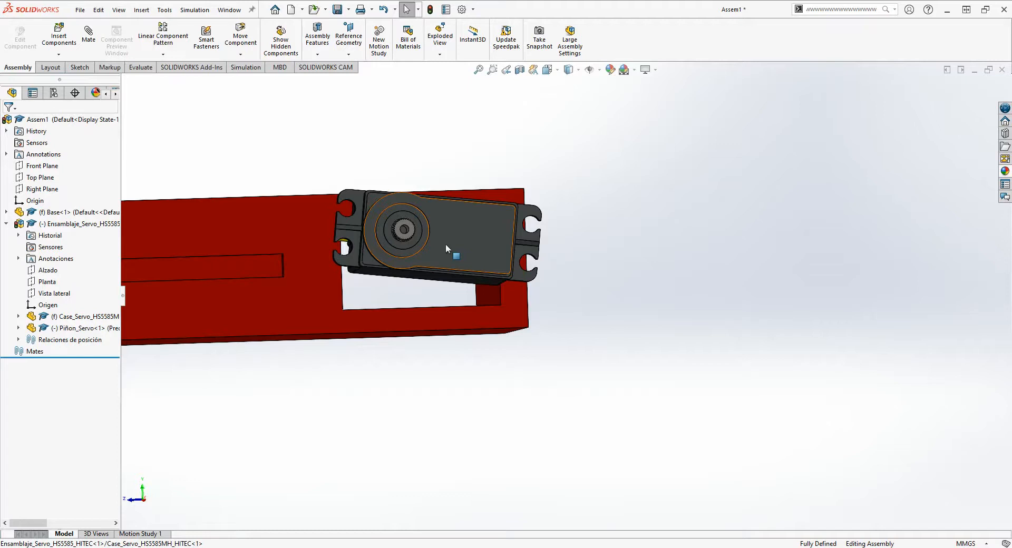
pyautogui.scroll(1, 454, 266)
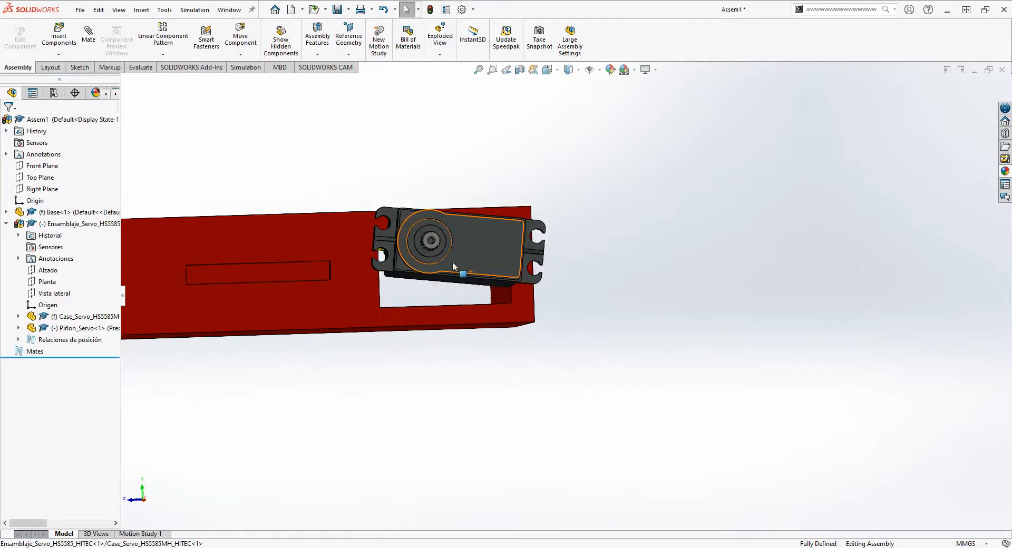
# - Add a coincident mate between the servo's bottom face and the base's inner floor
pyautogui.scroll(-2, 456, 270)
pyautogui.moveTo(467, 293)
pyautogui.mouseDown(button='middle')
pyautogui.moveTo(497, 288)
pyautogui.moveTo(476, 286)
pyautogui.moveTo(465, 302)
pyautogui.moveTo(467, 292)
pyautogui.mouseUp(button='middle')
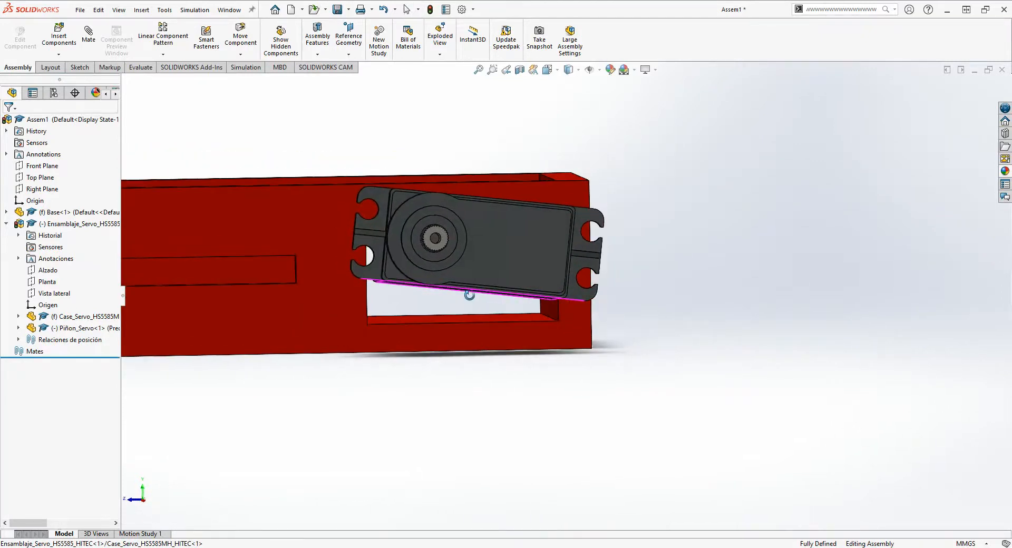
pyautogui.click(89, 33)
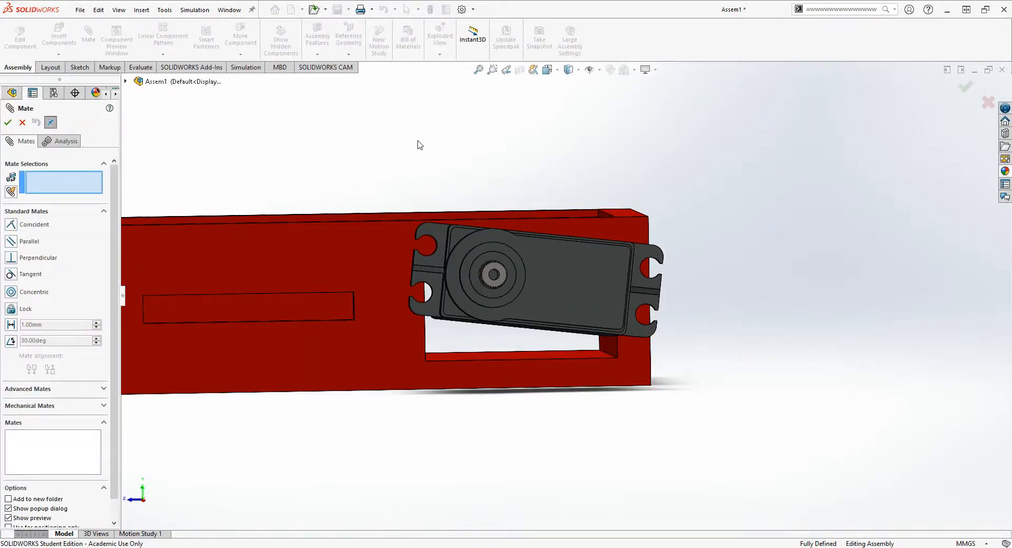
pyautogui.moveTo(418, 145); pyautogui.dragTo(585, 417, button='middle')
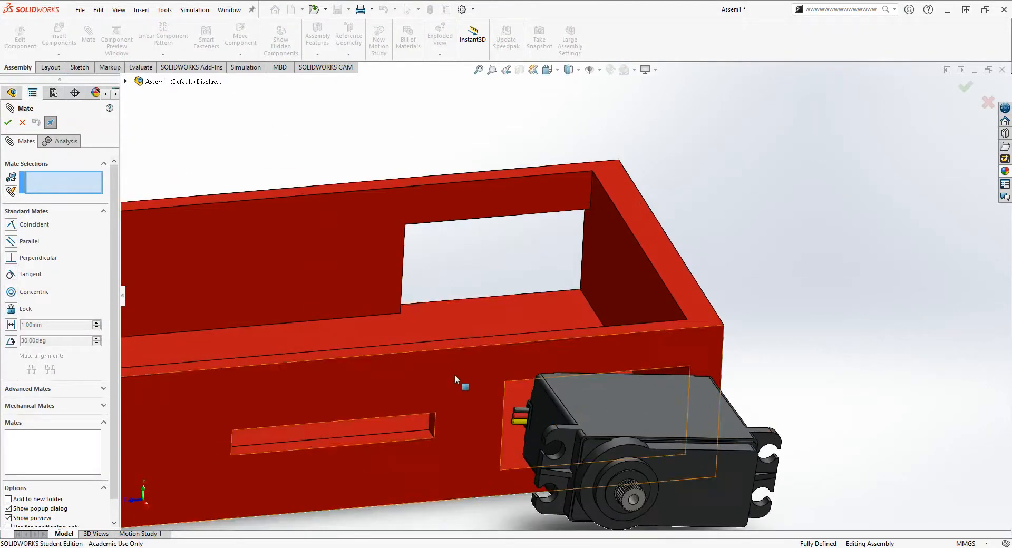
pyautogui.moveTo(457, 380); pyautogui.dragTo(494, 469, button='middle')
pyautogui.click(595, 471)
pyautogui.click(498, 346)
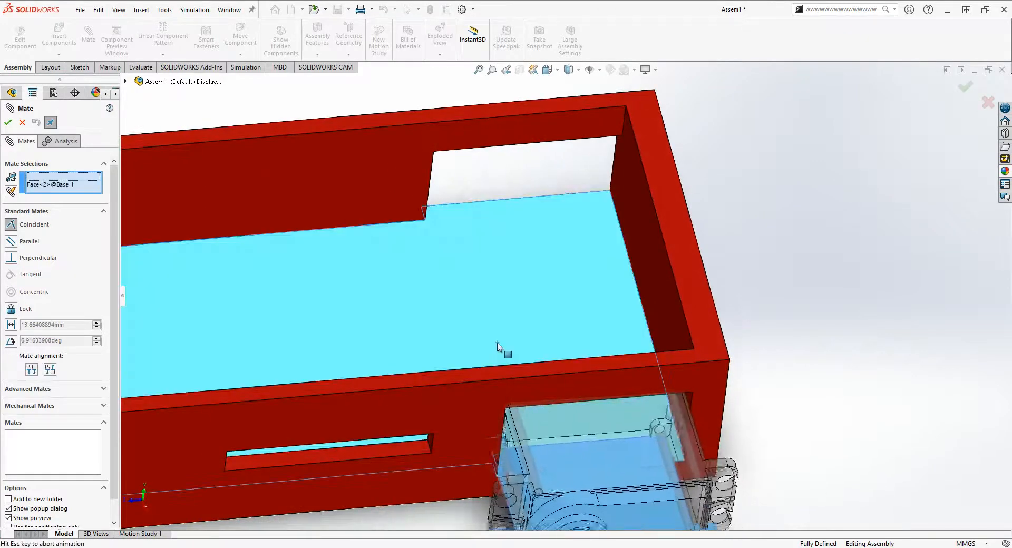
pyautogui.click(8, 121)
# - Slide the servo away from the base so it sits clear in front of the rectangular opening
pyautogui.moveTo(569, 449); pyautogui.dragTo(636, 496, button='middle')
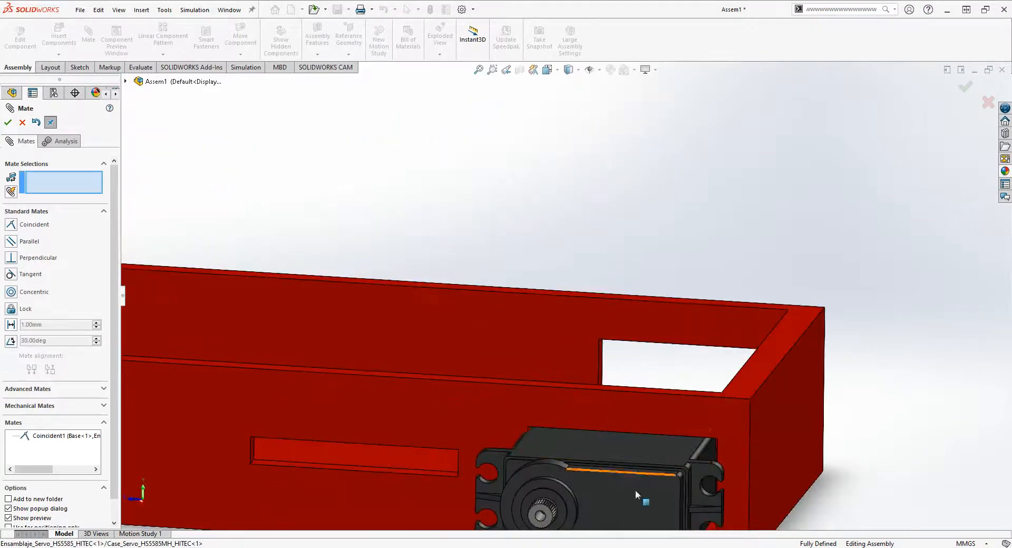
pyautogui.scroll(5, 640, 485)
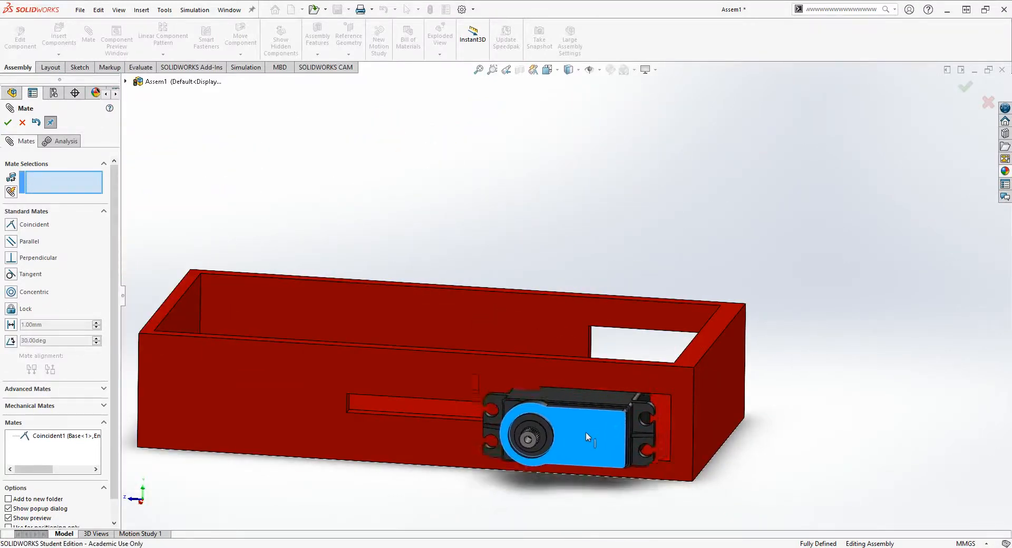
pyautogui.moveTo(586, 432); pyautogui.dragTo(595, 476)
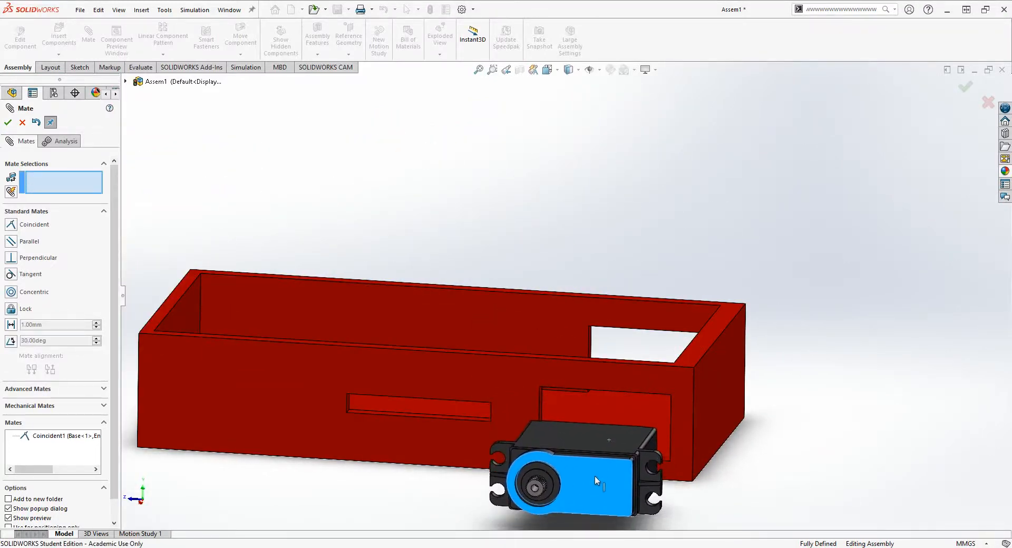
# - Add a coincident mate between the servo's end face opposite the wires and the inner face of the base's end wall
pyautogui.scroll(-2, 751, 485)
pyautogui.moveTo(594, 321)
pyautogui.mouseDown(button='middle')
pyautogui.moveTo(608, 361)
pyautogui.moveTo(583, 335)
pyautogui.mouseUp(button='middle')
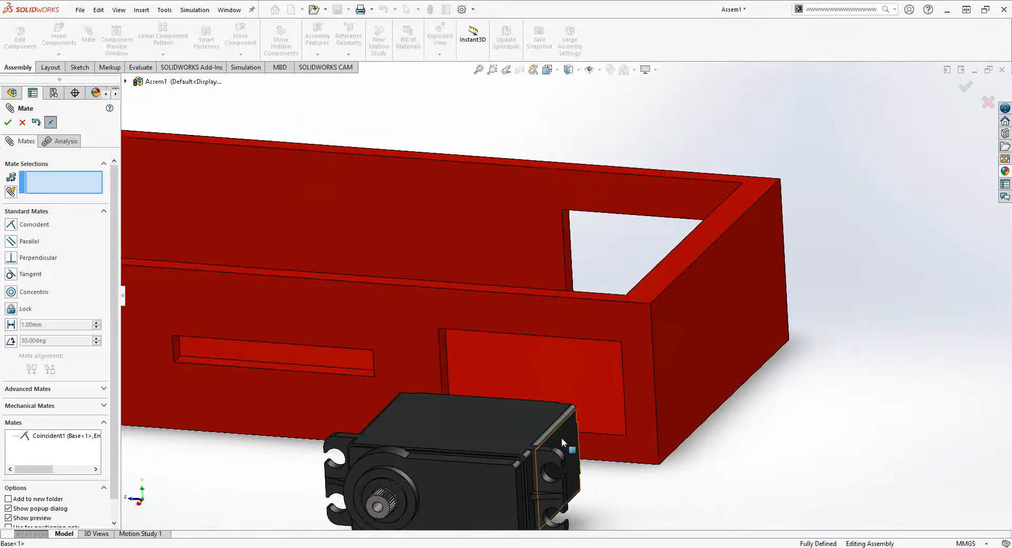
pyautogui.moveTo(561, 438); pyautogui.dragTo(741, 402, button='middle')
pyautogui.click(557, 451)
pyautogui.click(770, 388)
pyautogui.moveTo(795, 452); pyautogui.dragTo(786, 325, button='middle')
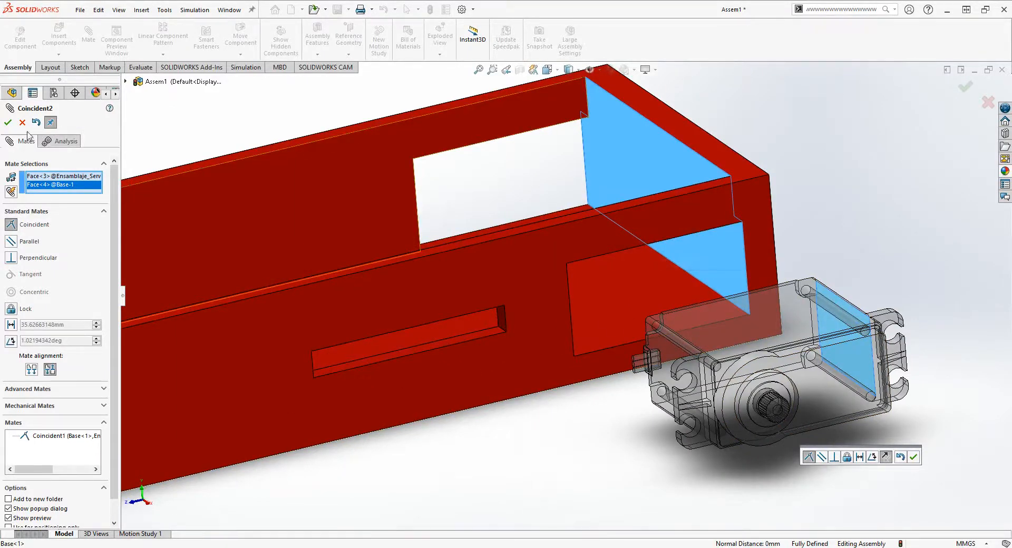
pyautogui.click(8, 123)
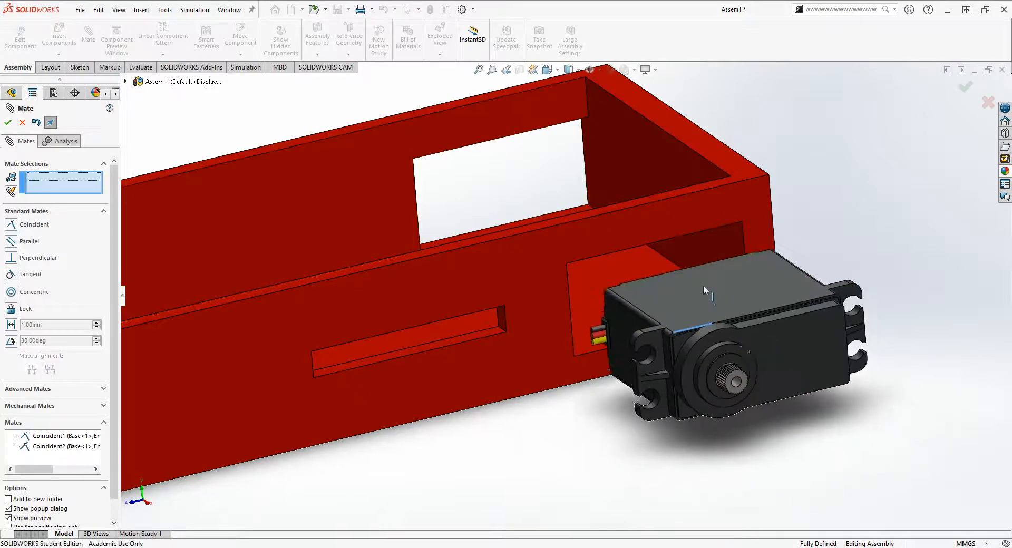
# - Mate the back face of the servo's mounting flange coincident with the outer face of the base's side wall
pyautogui.moveTo(688, 286)
pyautogui.mouseDown()
pyautogui.moveTo(634, 217)
pyautogui.moveTo(661, 241)
pyautogui.moveTo(640, 218)
pyautogui.moveTo(675, 284)
pyautogui.mouseUp()
pyautogui.moveTo(880, 226); pyautogui.dragTo(873, 272, button='middle')
pyautogui.moveTo(537, 176); pyautogui.dragTo(625, 237, button='middle')
pyautogui.click(708, 230)
pyautogui.moveTo(707, 246); pyautogui.dragTo(575, 343, button='middle')
pyautogui.click(613, 310)
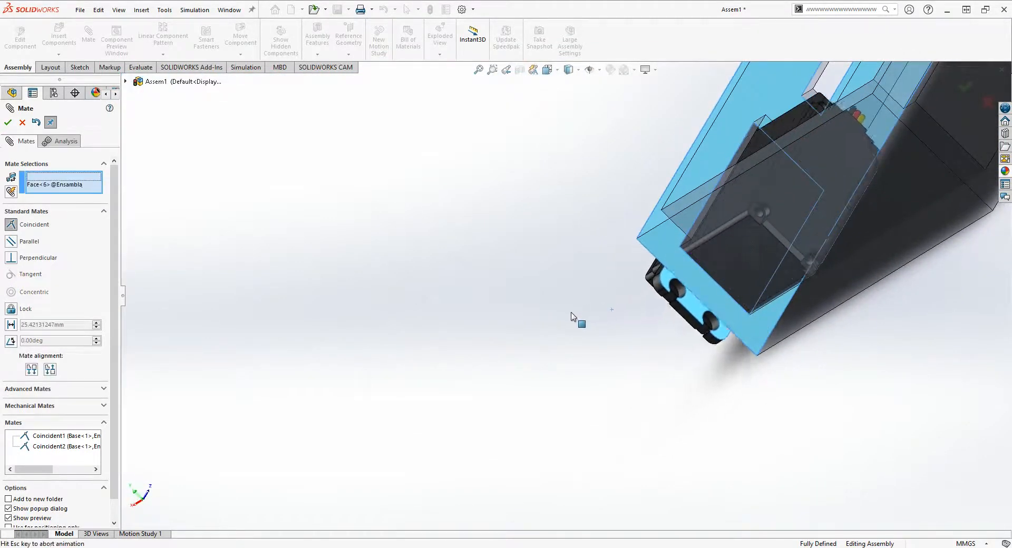
pyautogui.click(8, 123)
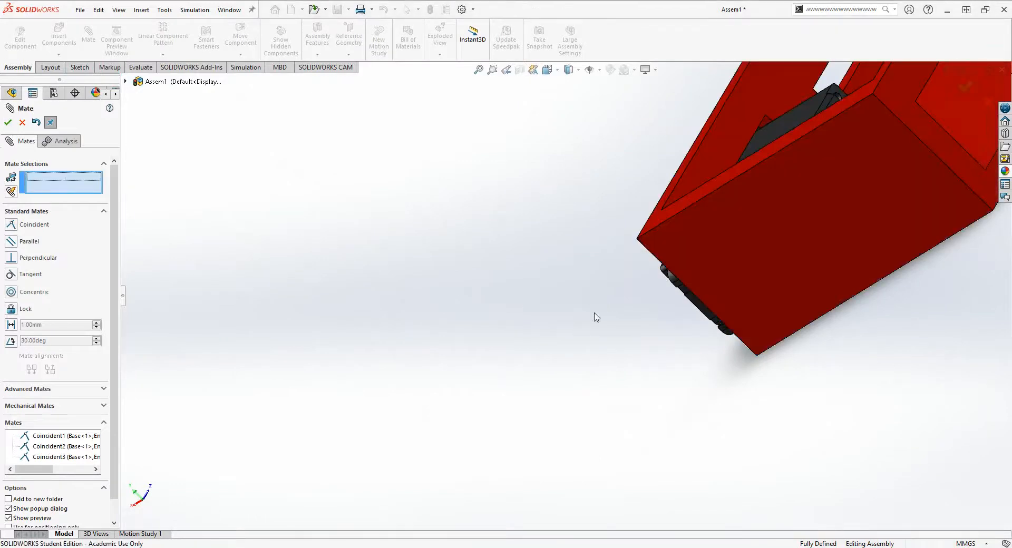
# - Inspect the mated servo's fit from outside and inside the base, check the empty opposite opening, and close the Mate command
pyautogui.moveTo(593, 316); pyautogui.dragTo(593, 273, button='middle')
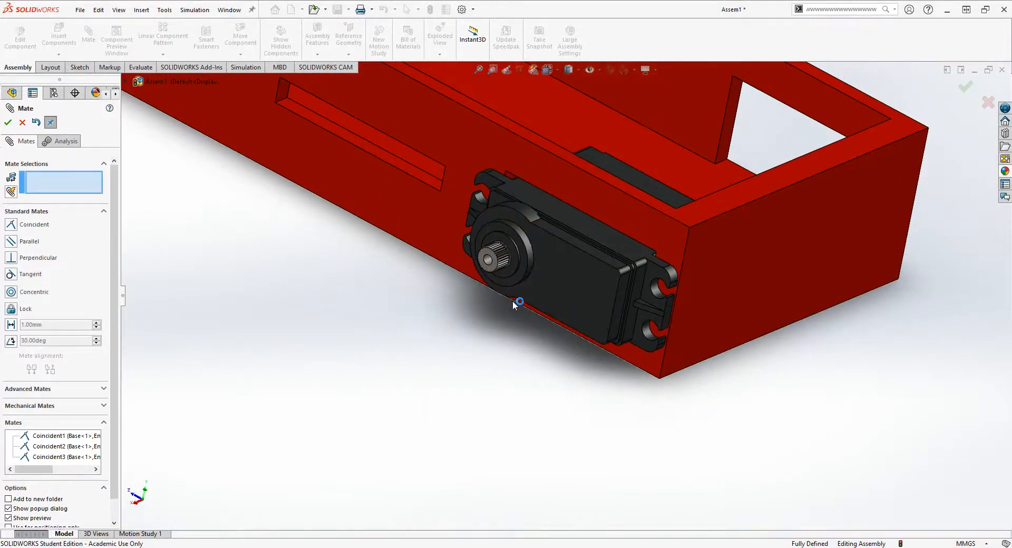
pyautogui.moveTo(512, 305); pyautogui.dragTo(668, 300, button='middle')
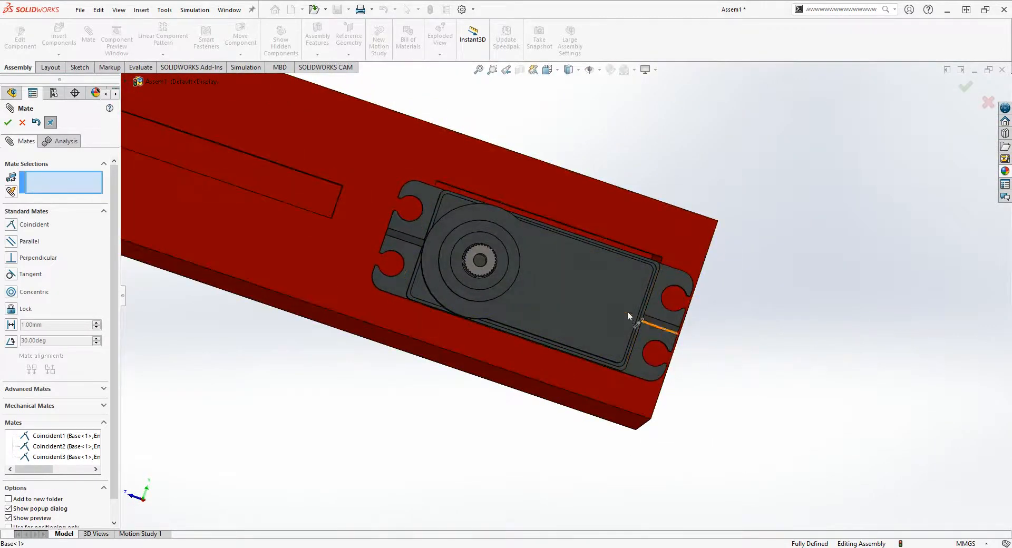
pyautogui.scroll(1, 419, 246)
pyautogui.moveTo(419, 246); pyautogui.dragTo(315, 302, button='middle')
pyautogui.scroll(2, 544, 302)
pyautogui.moveTo(581, 274); pyautogui.dragTo(828, 378, button='middle')
pyautogui.moveTo(743, 311); pyautogui.dragTo(727, 307, button='middle')
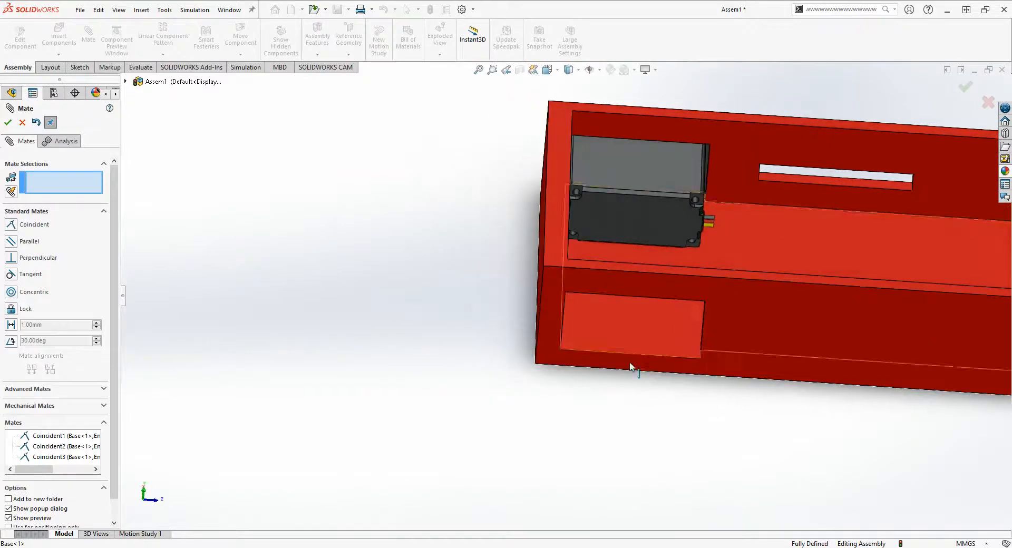
pyautogui.scroll(-2, 660, 305)
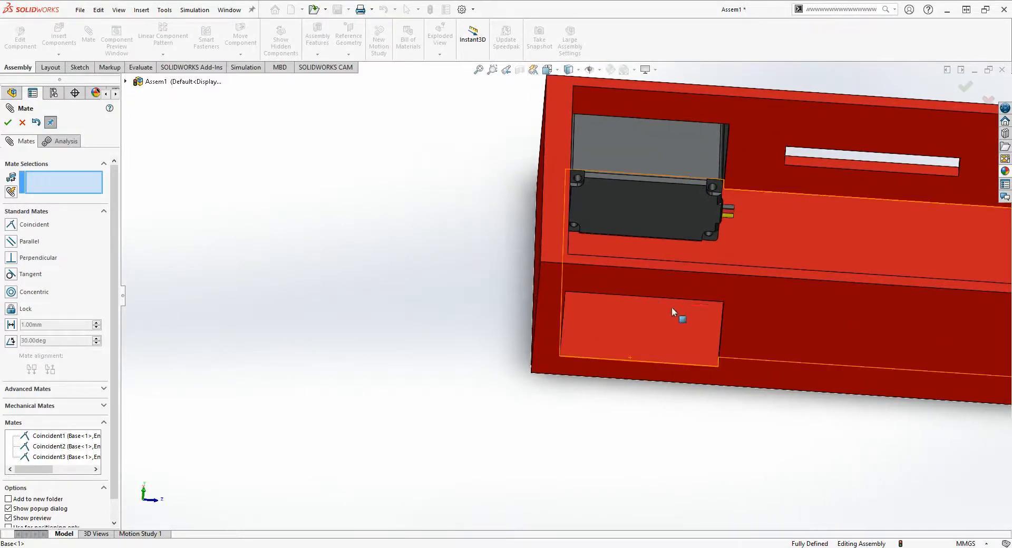
pyautogui.keyDown('ctrl'); pyautogui.moveTo(672, 307); pyautogui.dragTo(545, 286, button='middle'); pyautogui.keyUp('ctrl')
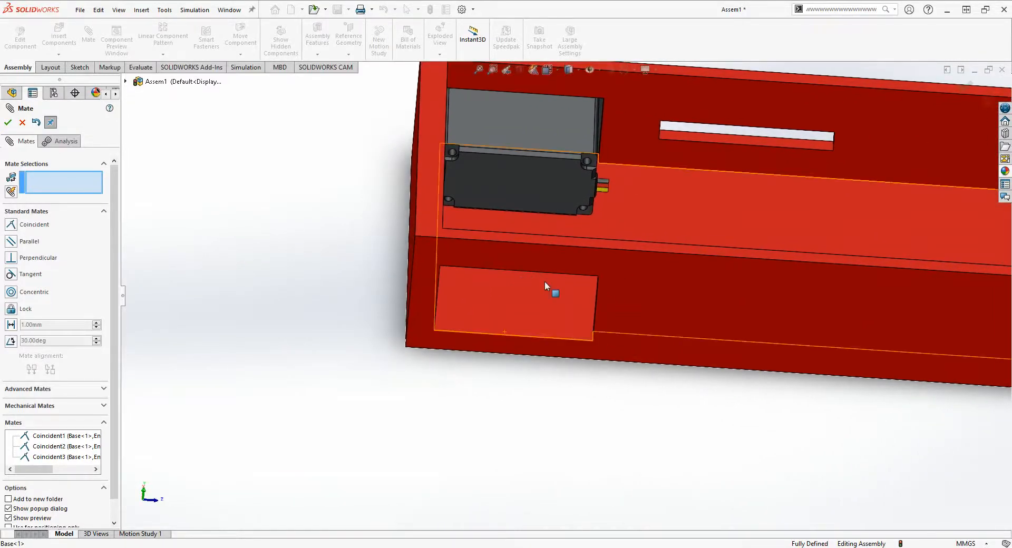
pyautogui.click(22, 122)
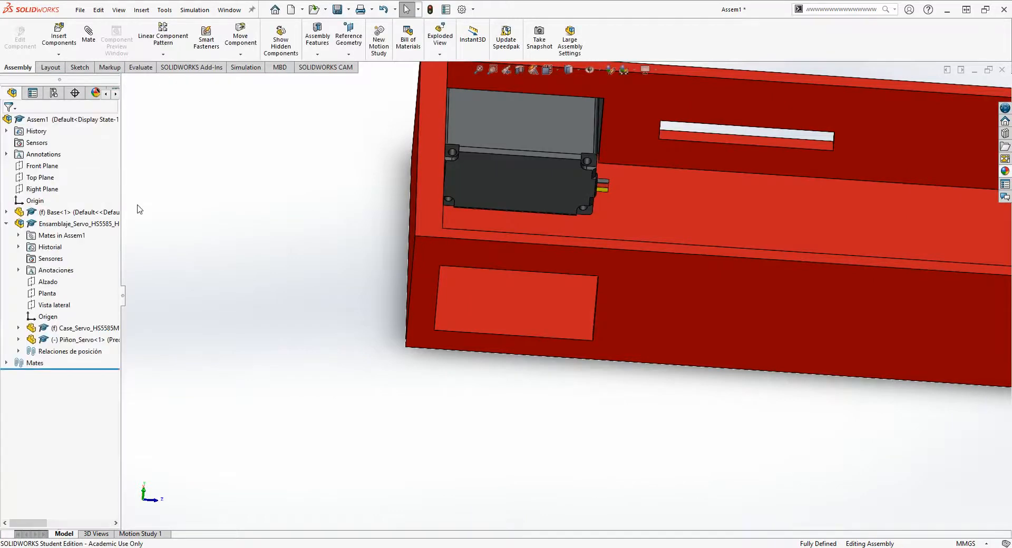
# - Insert a second Ensamblaje_Servo_HS5585_HITEC subassembly and place it in front of the empty opening in the opposite side wall
pyautogui.click(58, 36)
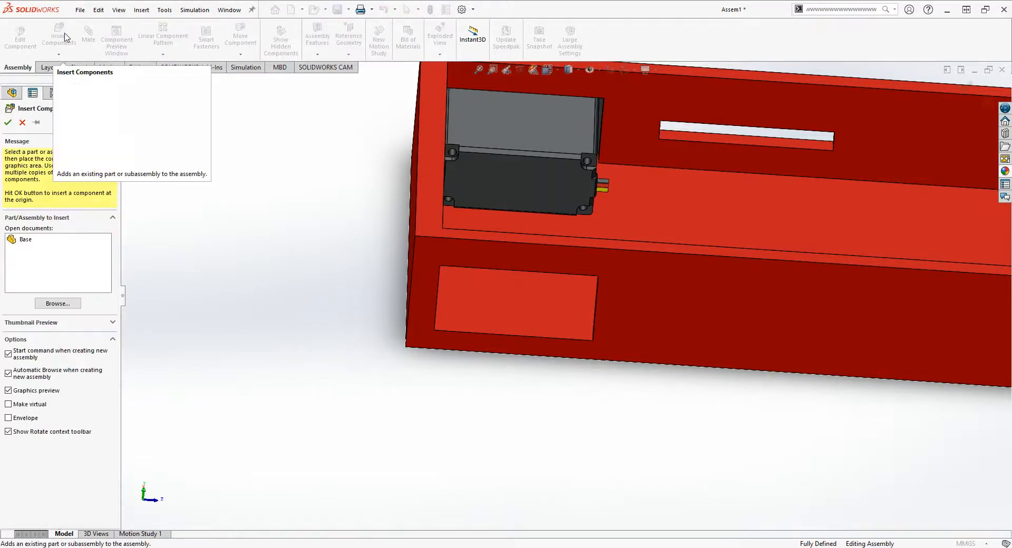
pyautogui.click(77, 306)
pyautogui.click(474, 271)
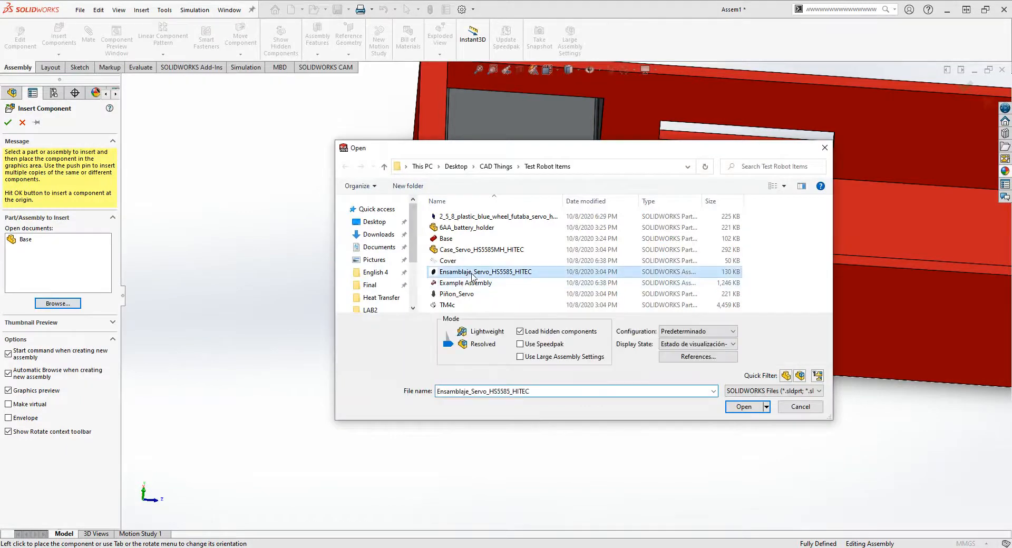
pyautogui.click(745, 410)
pyautogui.click(523, 337)
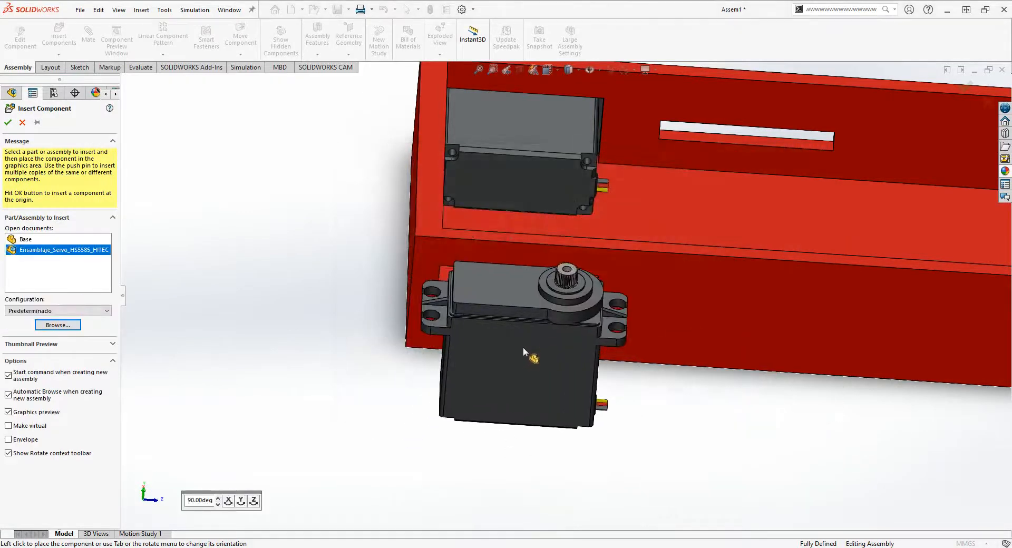
# - Rotate the second servo with Rotate Component in Free Drag mode so its output shaft points outward from the base
pyautogui.click(241, 54)
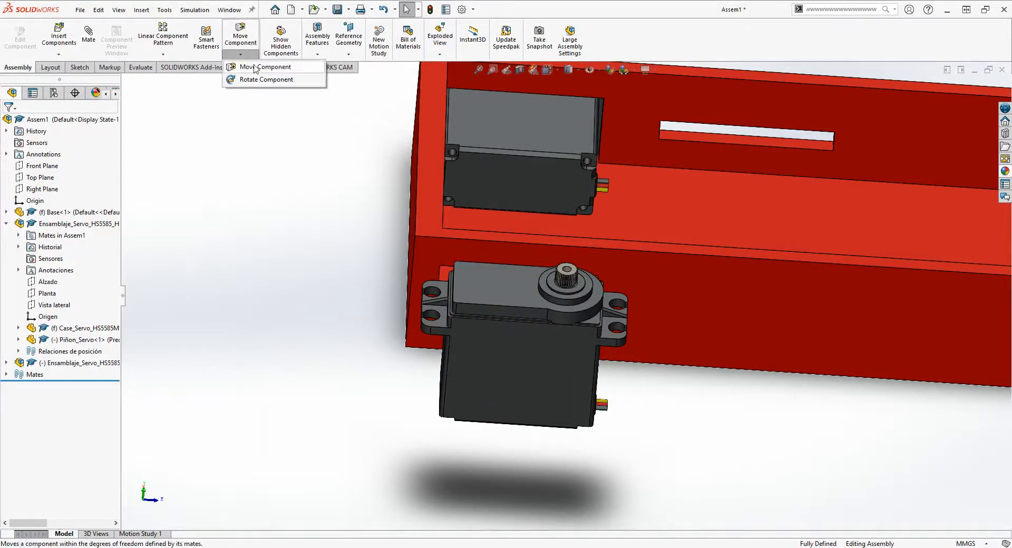
pyautogui.click(269, 81)
pyautogui.moveTo(515, 292); pyautogui.dragTo(515, 542)
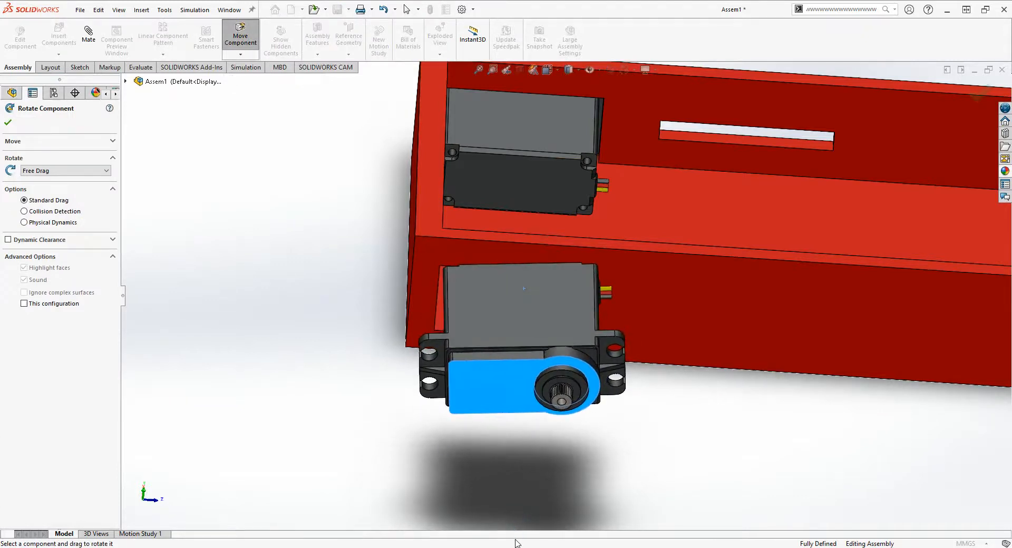
pyautogui.click(9, 123)
# - Add a coincident mate between the second servo's end face and the base to align the servo lengthwise with its opening
pyautogui.click(89, 41)
pyautogui.moveTo(458, 337); pyautogui.dragTo(240, 257, button='middle')
pyautogui.click(400, 333)
pyautogui.click(266, 265)
pyautogui.click(8, 122)
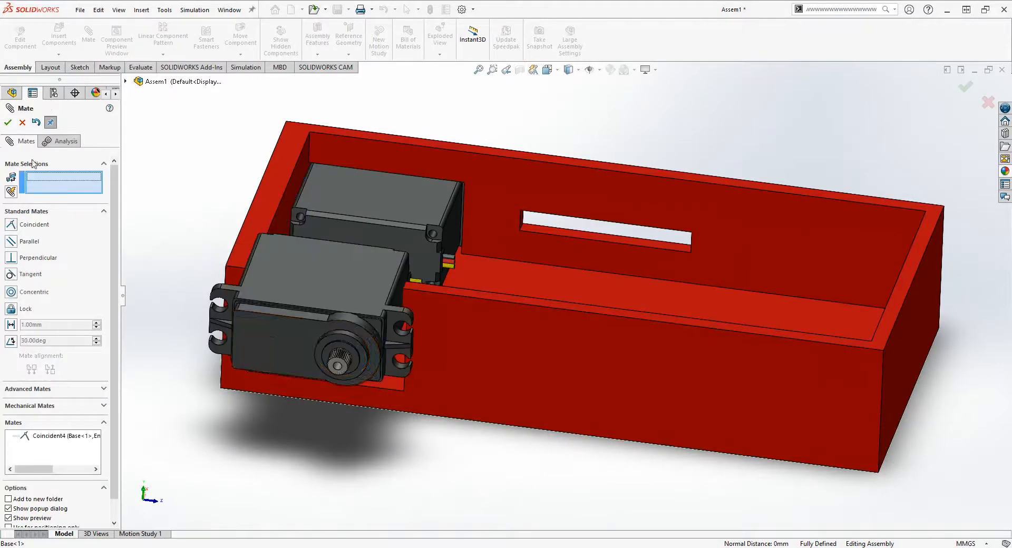
# - Mate the second servo's bottom face coincident with the base's inner floor
pyautogui.moveTo(319, 365); pyautogui.dragTo(454, 279, button='middle')
pyautogui.click(311, 293)
pyautogui.click(467, 275)
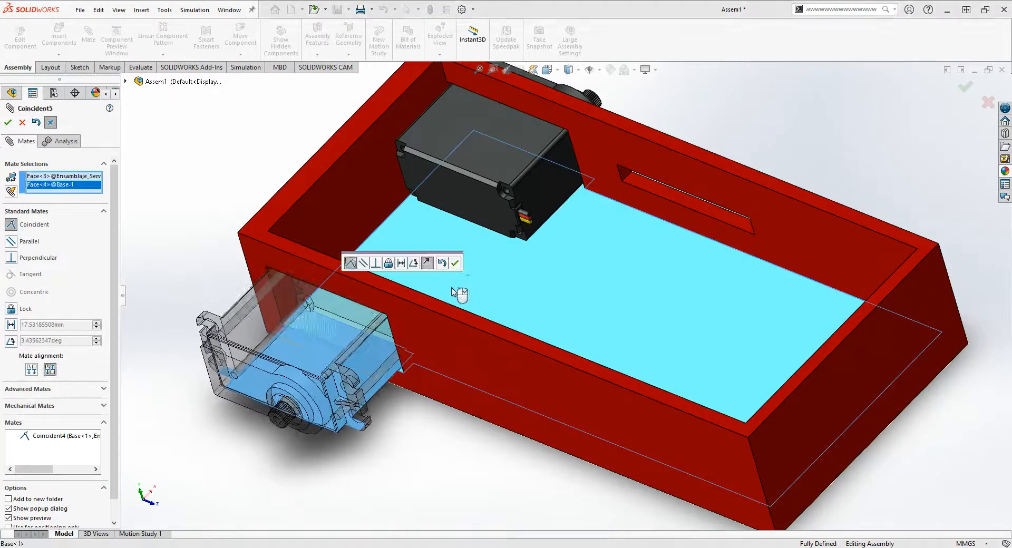
pyautogui.click(8, 124)
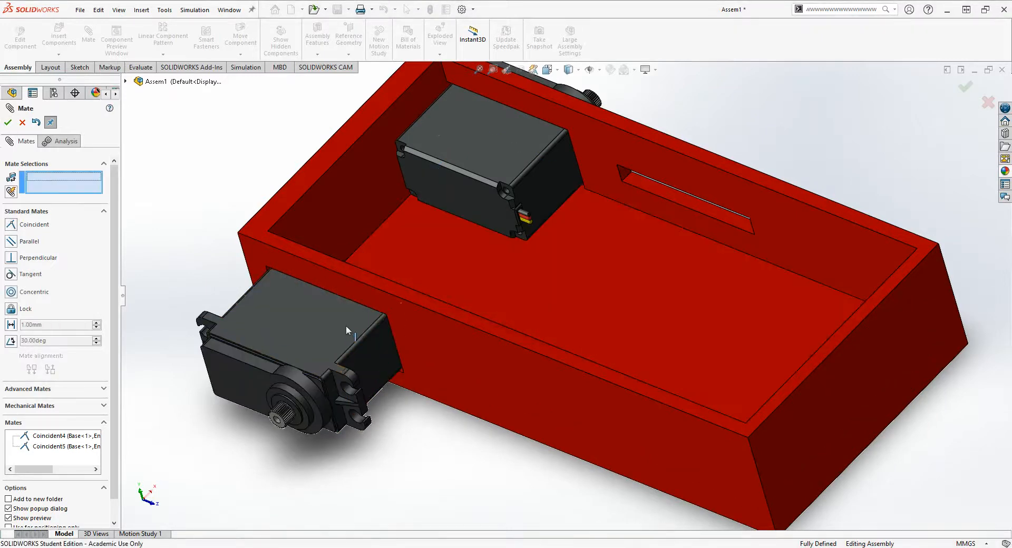
# - Slide the second servo outward and mate its mounting flange's back face coincident with the outer face of the adjacent side wall
pyautogui.moveTo(313, 345); pyautogui.dragTo(293, 368)
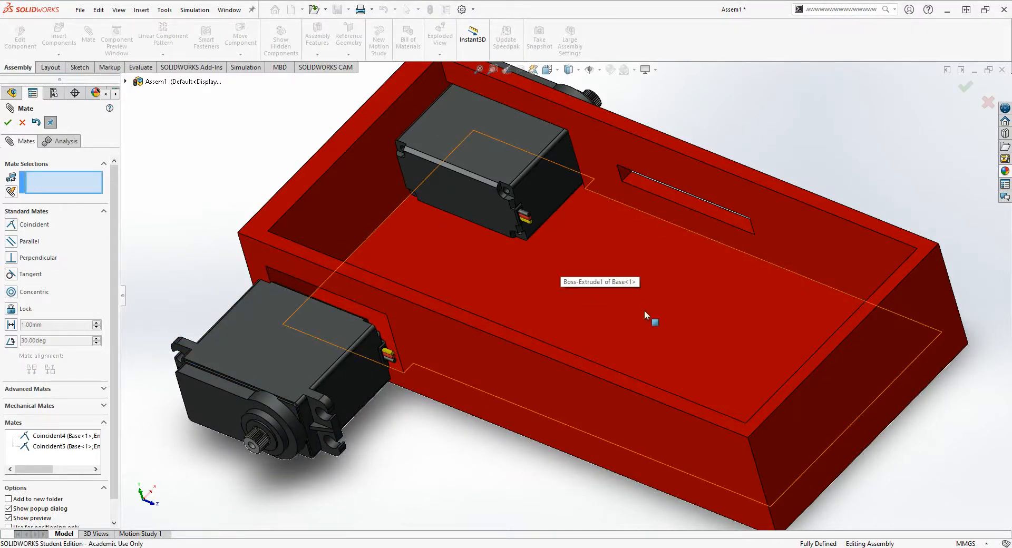
pyautogui.moveTo(520, 311); pyautogui.dragTo(394, 266, button='middle')
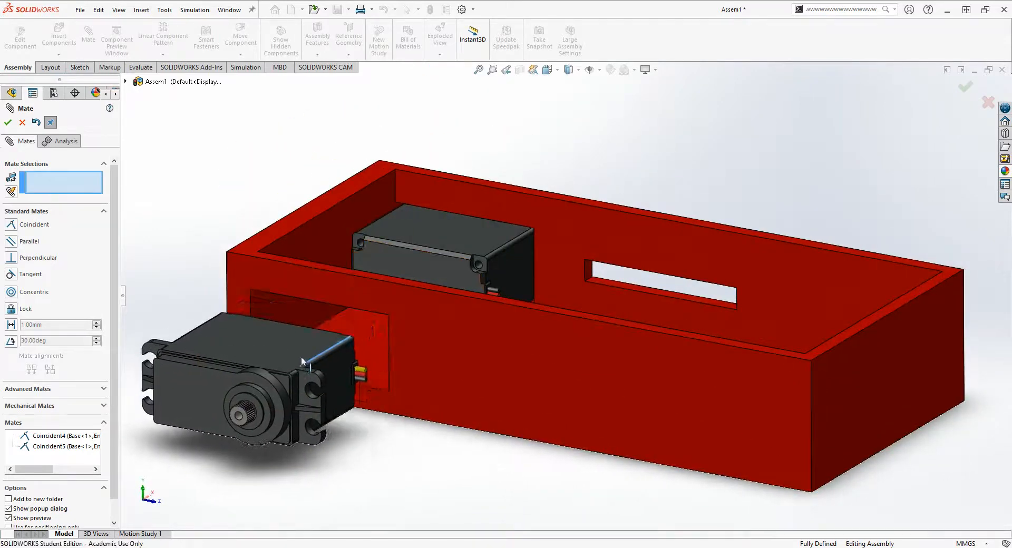
pyautogui.scroll(-3, 321, 360)
pyautogui.moveTo(321, 360); pyautogui.dragTo(291, 440, button='middle')
pyautogui.click(352, 346)
pyautogui.moveTo(352, 346); pyautogui.dragTo(543, 395, button='middle')
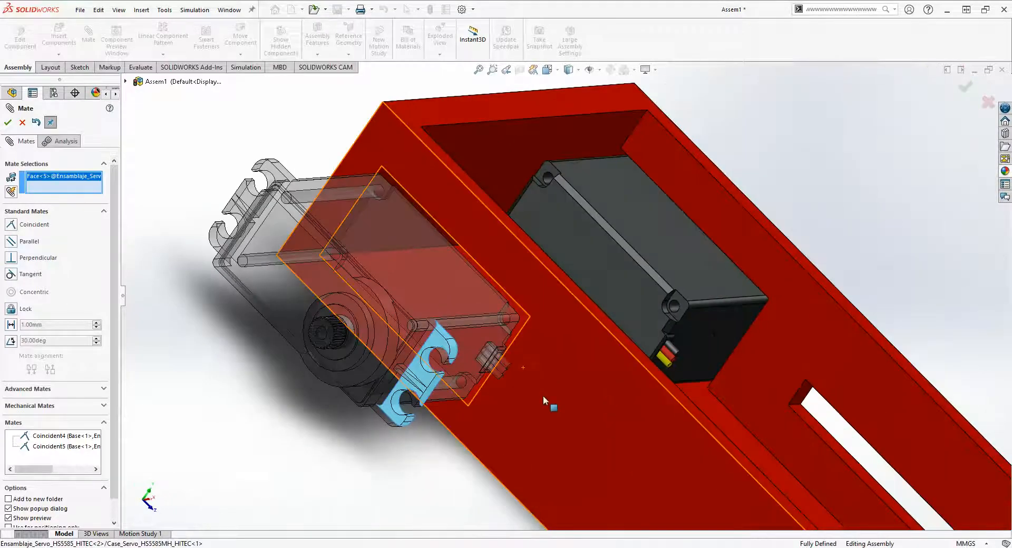
pyautogui.click(542, 396)
pyautogui.scroll(1, 309, 320)
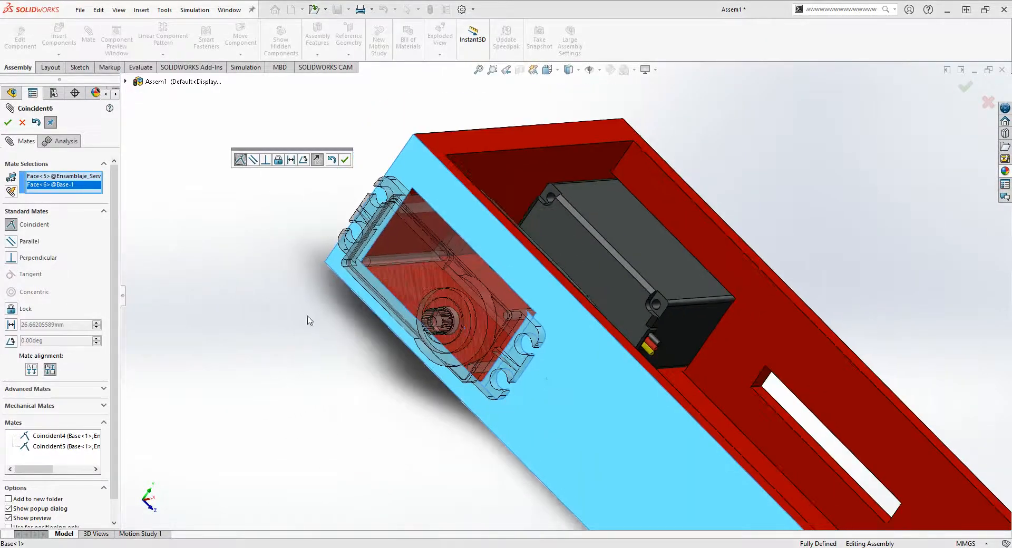
pyautogui.moveTo(407, 339); pyautogui.dragTo(363, 318, button='middle')
pyautogui.click(8, 123)
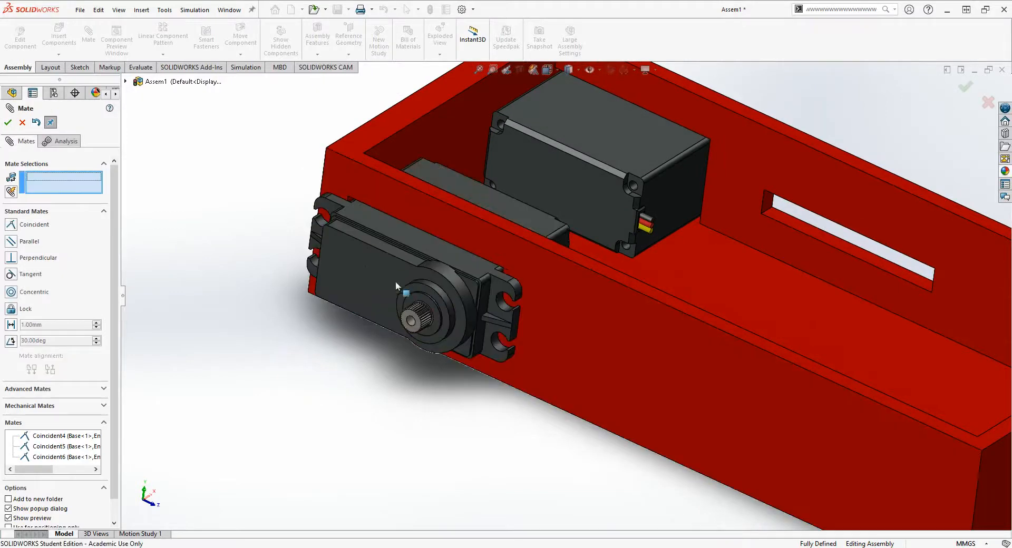
# - Examine how both servos sit inside the base, including the wire exits and the space between their housings
pyautogui.scroll(-2, 390, 295)
pyautogui.scroll(4, 514, 244)
pyautogui.scroll(-3, 611, 224)
pyautogui.moveTo(627, 227); pyautogui.dragTo(565, 245, button='middle')
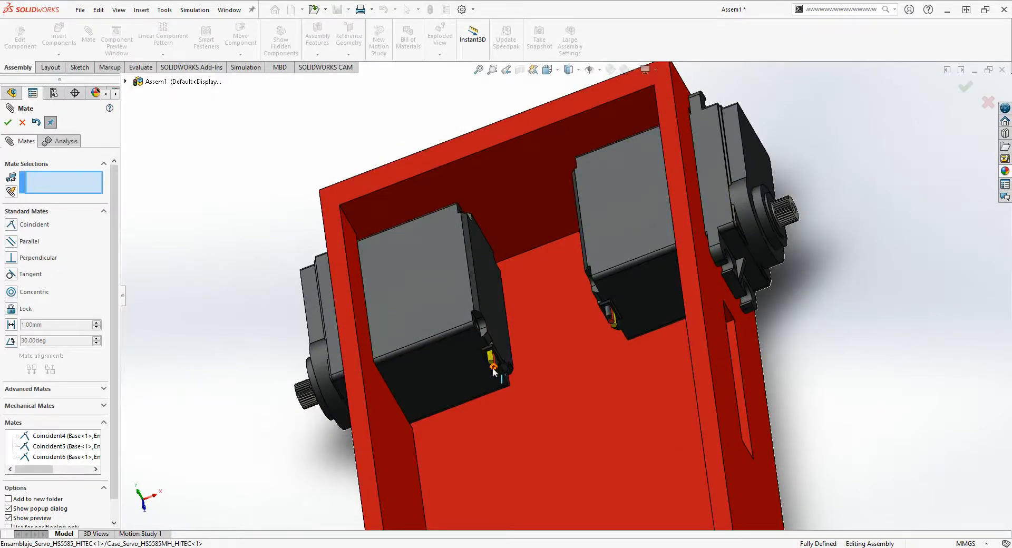
pyautogui.scroll(2, 494, 376)
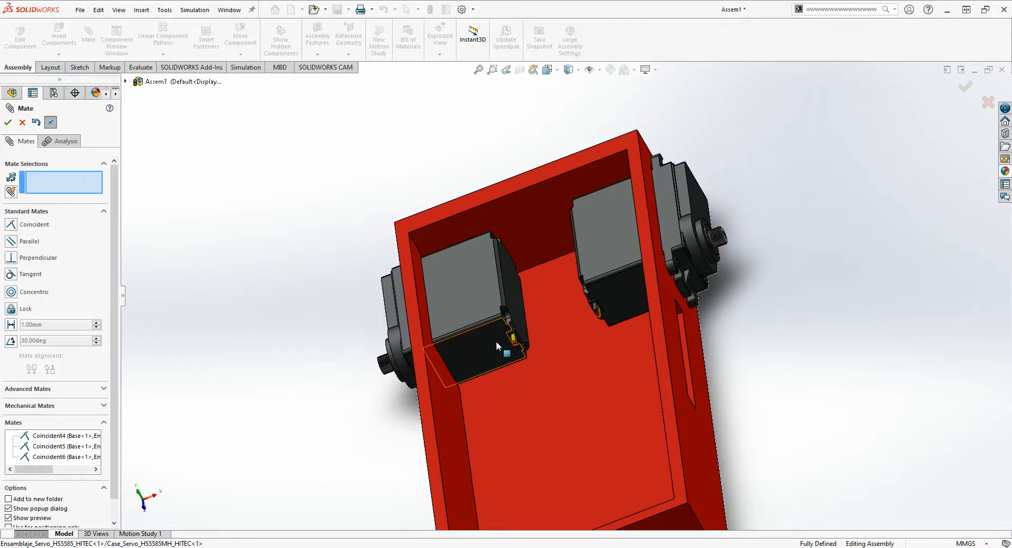
pyautogui.moveTo(496, 343); pyautogui.dragTo(506, 304, button='middle')
pyautogui.scroll(-2, 505, 353)
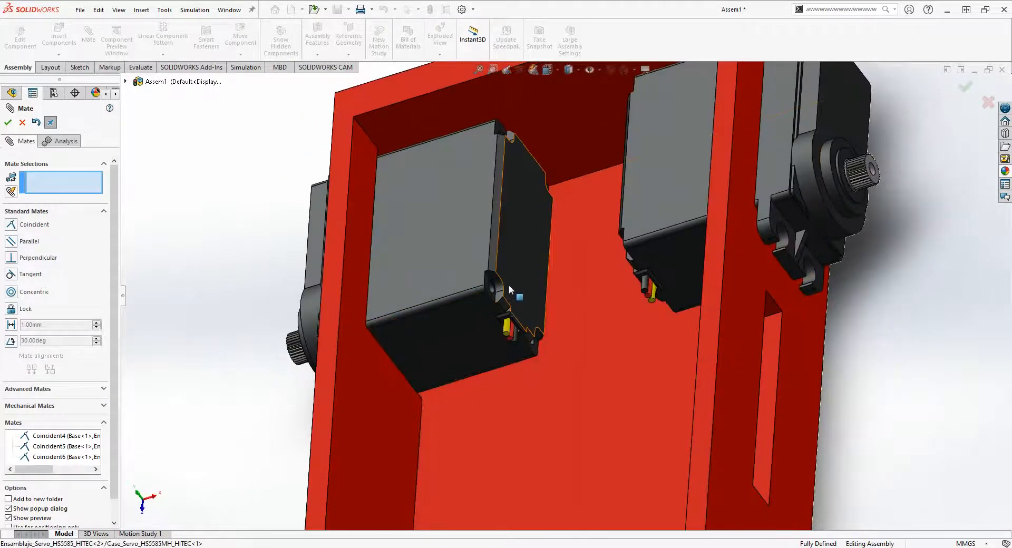
pyautogui.scroll(4, 513, 213)
pyautogui.moveTo(606, 322); pyautogui.dragTo(657, 426, button='middle')
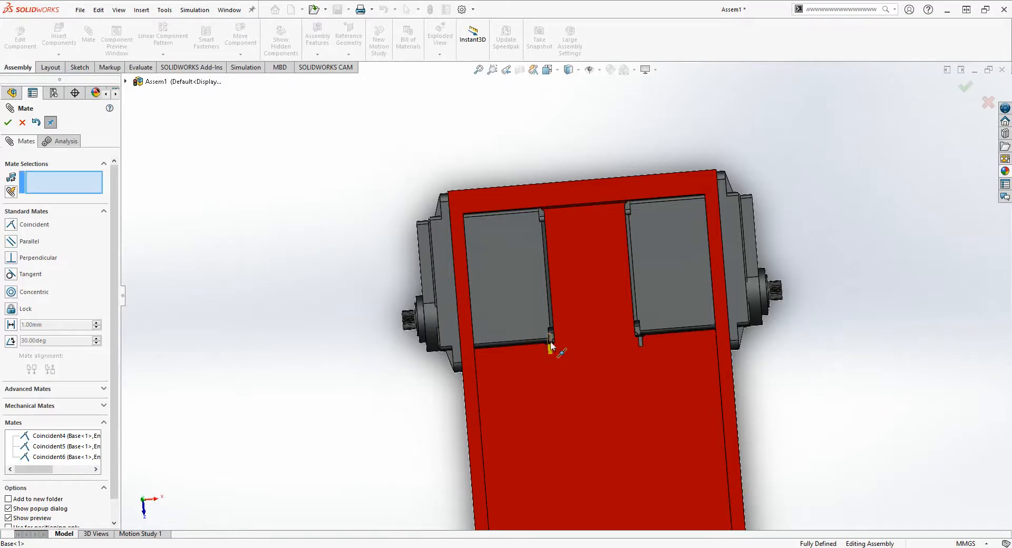
# - Check both servos' seating inside the base from above, then leave the Mate command
pyautogui.scroll(1, 592, 473)
pyautogui.moveTo(592, 473); pyautogui.dragTo(512, 339, button='middle')
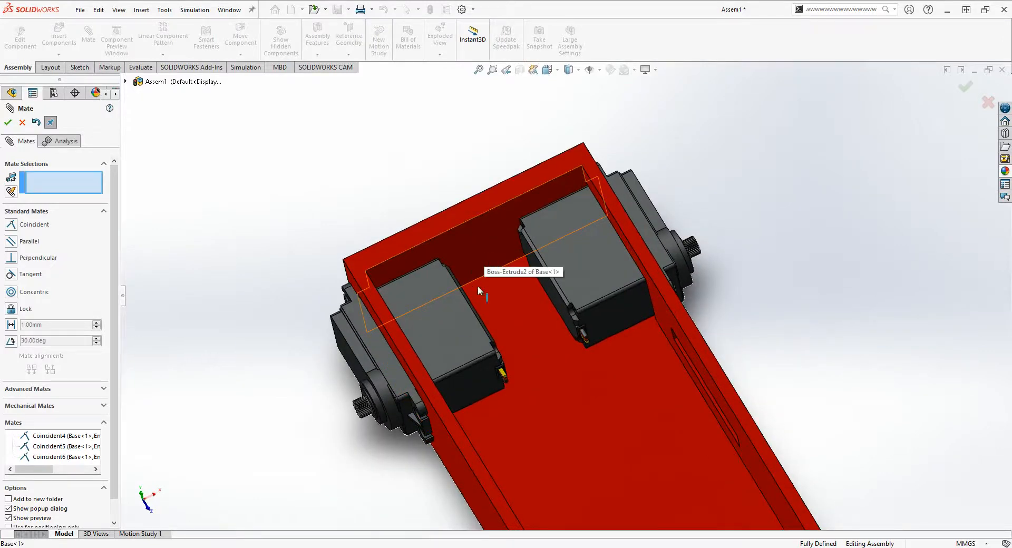
pyautogui.scroll(1, 478, 288)
pyautogui.scroll(-1, 553, 354)
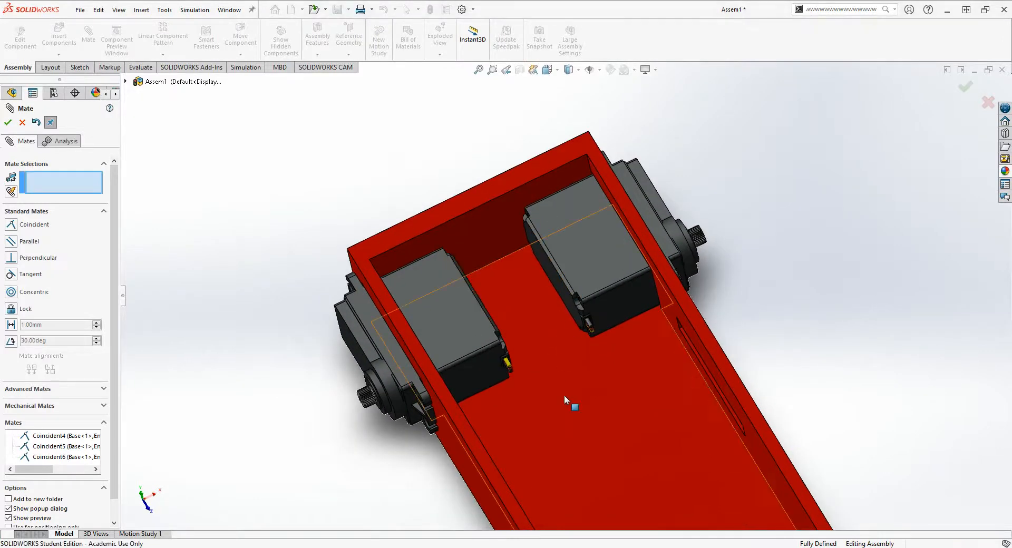
pyautogui.moveTo(565, 397); pyautogui.dragTo(575, 358, button='middle')
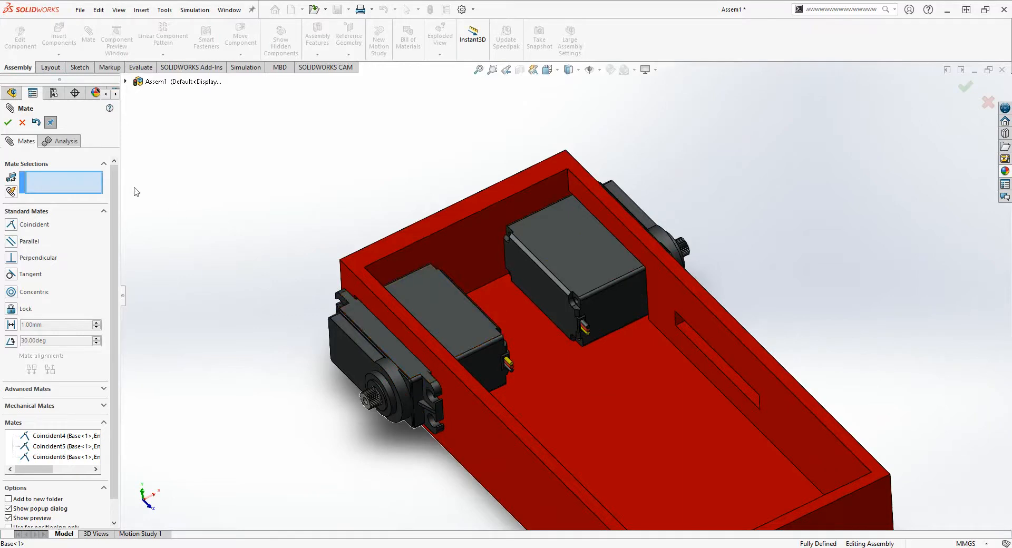
pyautogui.click(22, 122)
# - Examine how one servo's mounting flange rests on the outer side wall and how its housing passes through the opening
pyautogui.moveTo(264, 277); pyautogui.dragTo(602, 320, button='middle')
pyautogui.scroll(-3, 463, 445)
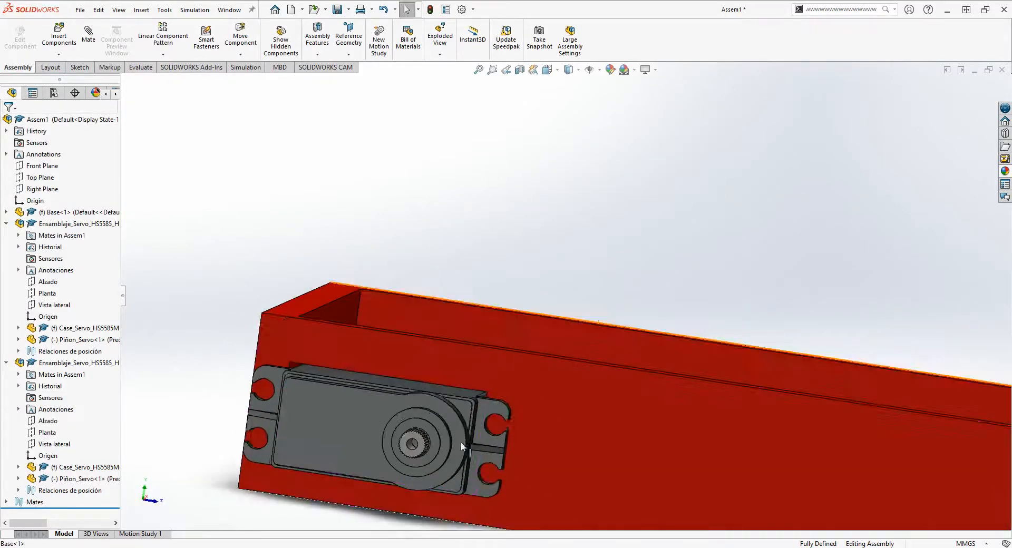
pyautogui.moveTo(481, 431); pyautogui.dragTo(348, 483, button='middle')
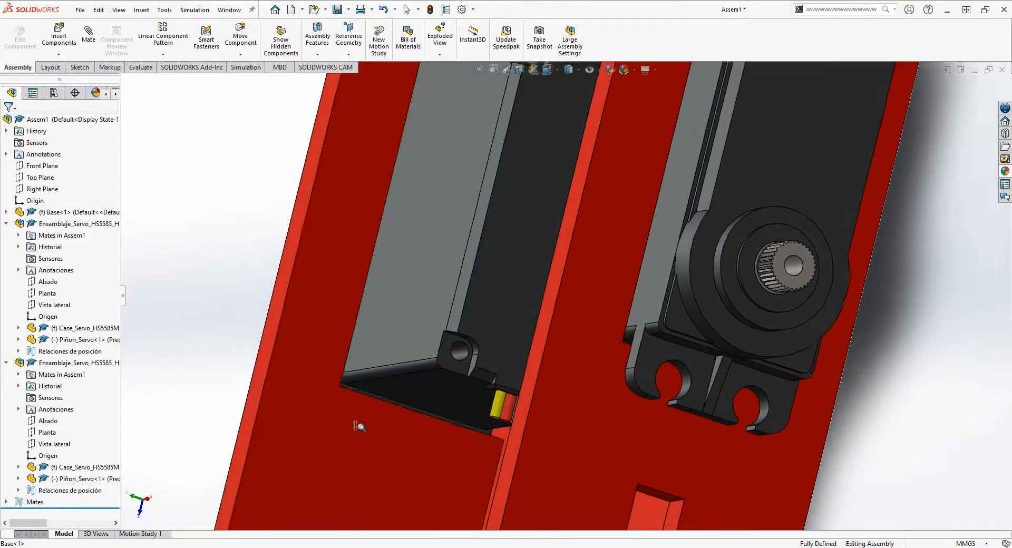
pyautogui.scroll(-1, 369, 422)
pyautogui.keyDown('ctrl'); pyautogui.moveTo(381, 431); pyautogui.dragTo(471, 341, button='middle'); pyautogui.keyUp('ctrl')
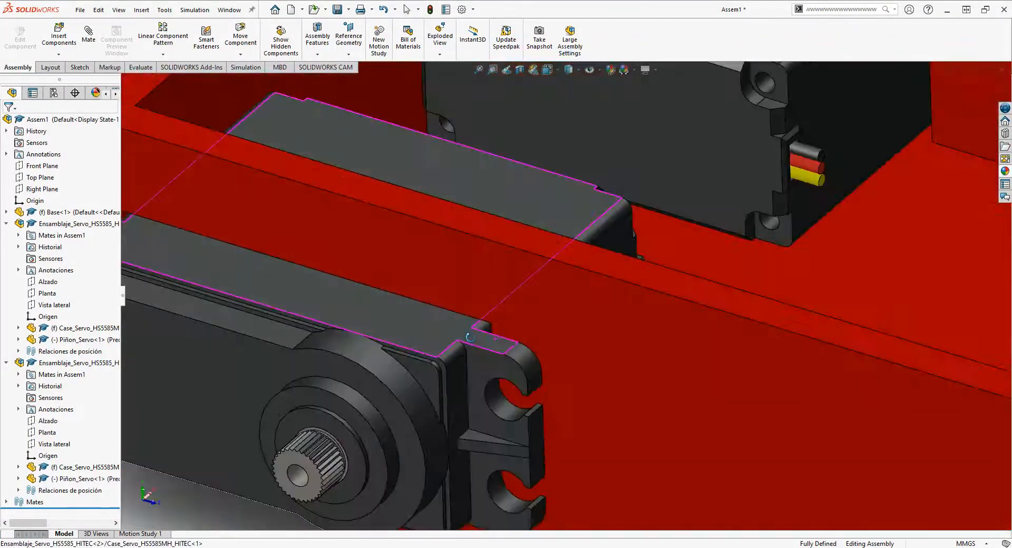
pyautogui.scroll(2, 555, 319)
pyautogui.scroll(-4, 556, 317)
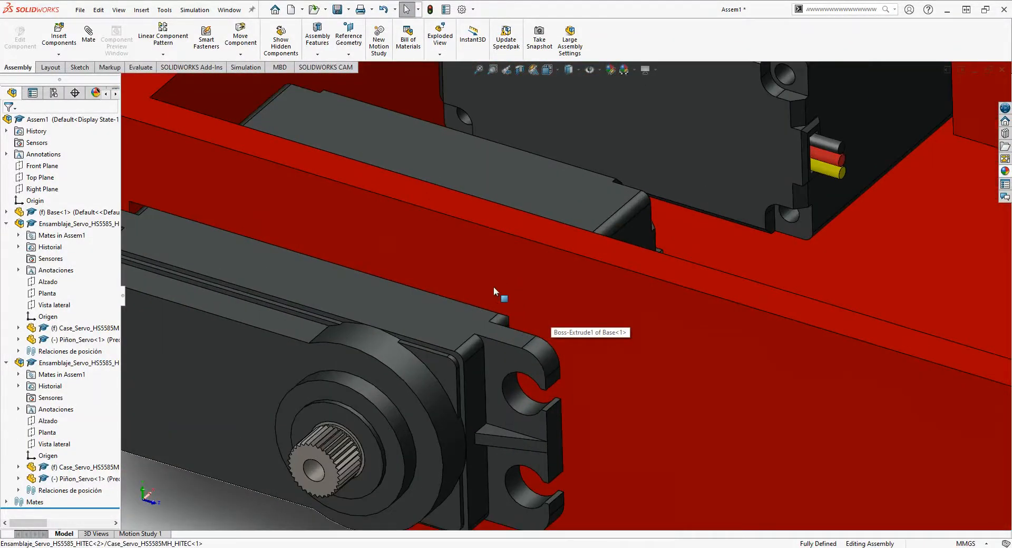
pyautogui.scroll(2, 506, 303)
pyautogui.scroll(-1, 515, 299)
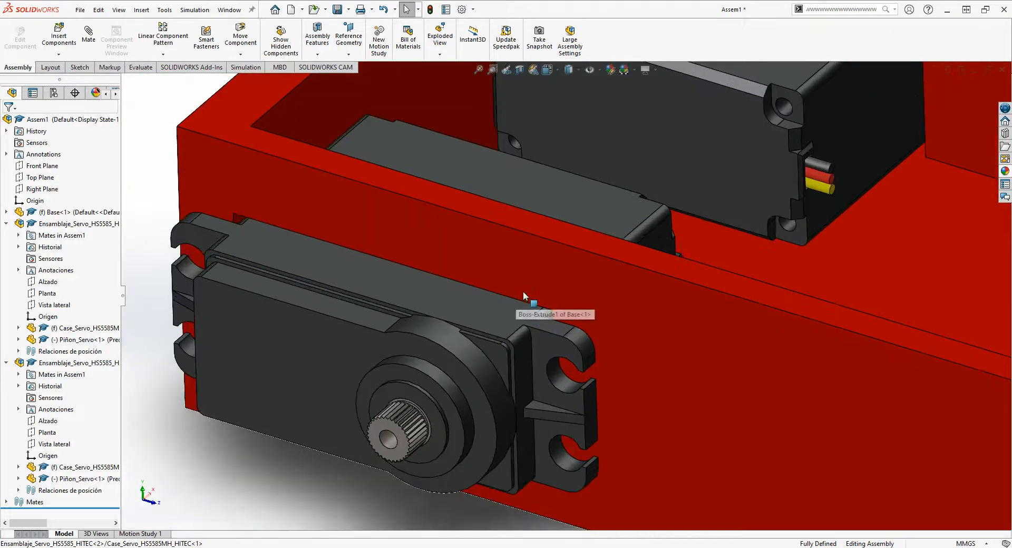
pyautogui.middleClick(574, 301)
pyautogui.moveTo(580, 295)
pyautogui.mouseDown(button='middle')
pyautogui.moveTo(582, 223)
pyautogui.moveTo(581, 289)
pyautogui.mouseUp(button='middle')
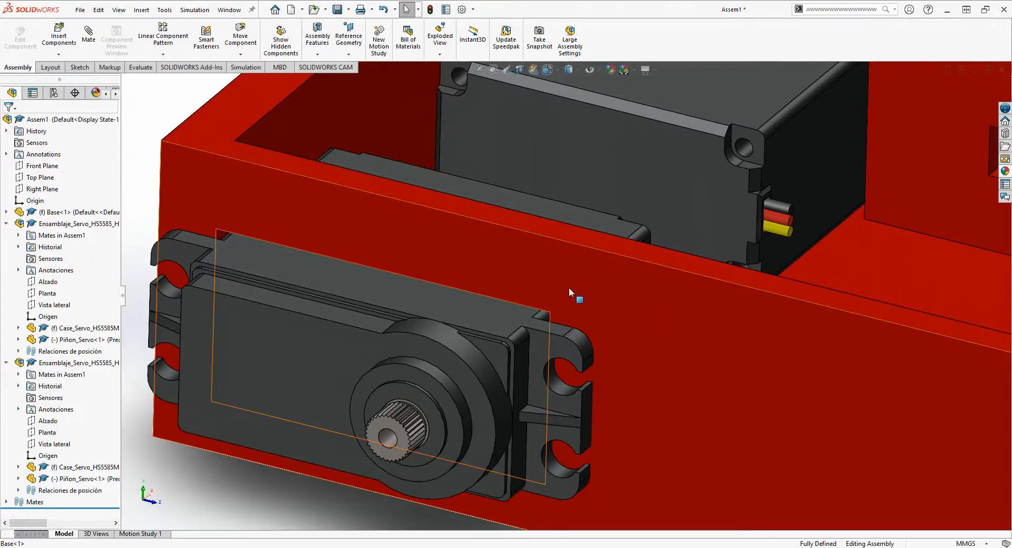
# - Inspect the servo's slotted flange ears and housing edge against the side wall from several oblique angles
pyautogui.scroll(2, 568, 290)
pyautogui.scroll(-3, 516, 310)
pyautogui.moveTo(496, 301); pyautogui.dragTo(508, 235, button='middle')
pyautogui.scroll(2, 508, 235)
pyautogui.scroll(1, 665, 384)
pyautogui.scroll(-1, 665, 384)
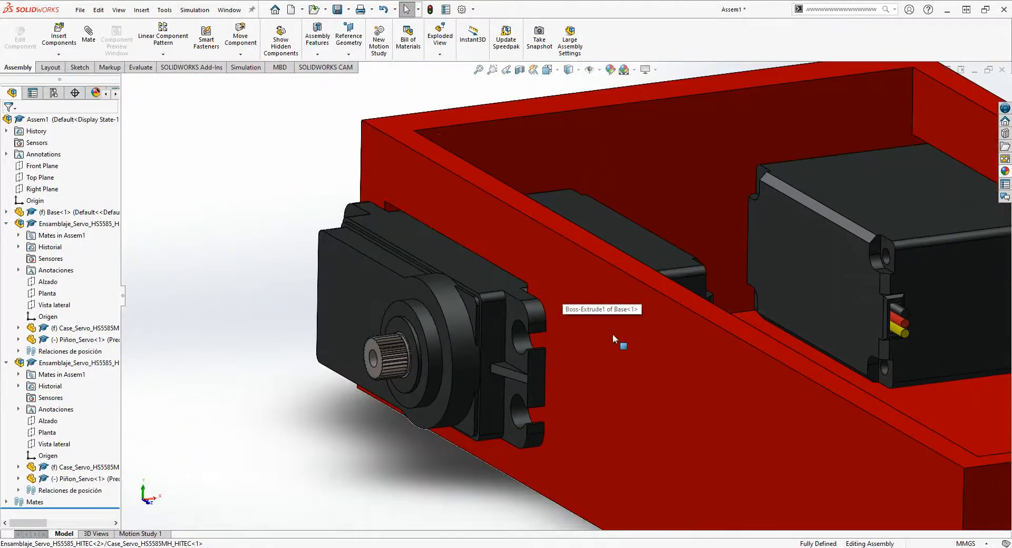
pyautogui.scroll(2, 648, 374)
pyautogui.scroll(-2, 648, 374)
pyautogui.scroll(-2, 379, 194)
pyautogui.moveTo(549, 312); pyautogui.dragTo(593, 311, button='middle')
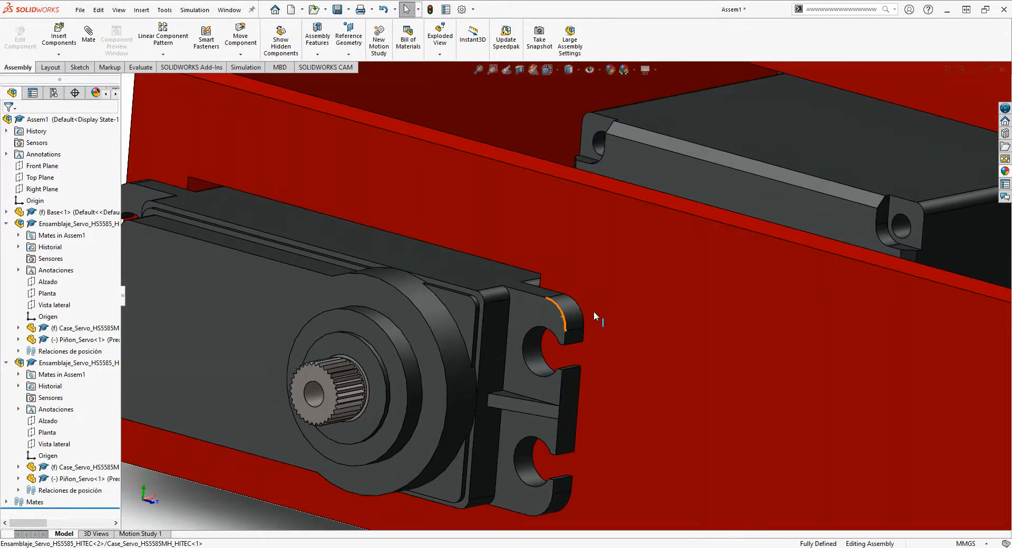
pyautogui.moveTo(502, 279); pyautogui.dragTo(467, 274, button='middle')
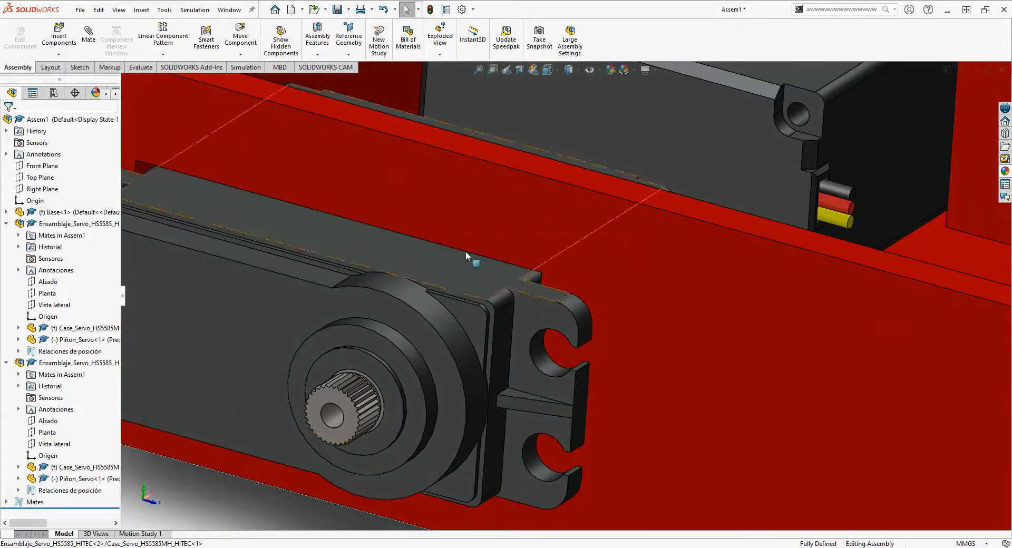
# - Examine the fit between the servo's housing and the upper edge of the side-wall opening from the outside
pyautogui.scroll(1, 543, 287)
pyautogui.scroll(-2, 547, 282)
pyautogui.moveTo(564, 274); pyautogui.dragTo(524, 286, button='middle')
pyautogui.scroll(3, 507, 288)
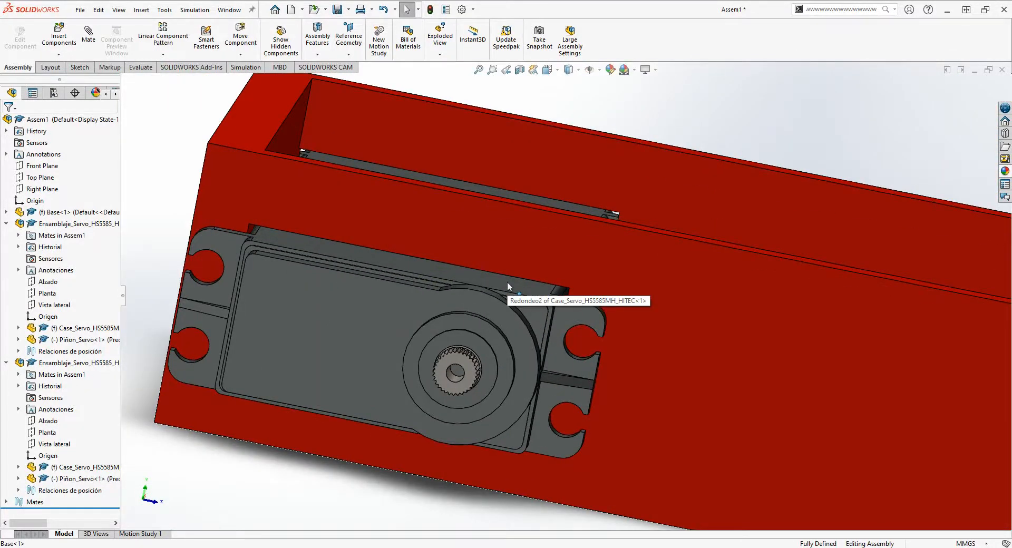
pyautogui.scroll(1, 506, 282)
pyautogui.scroll(-1, 507, 282)
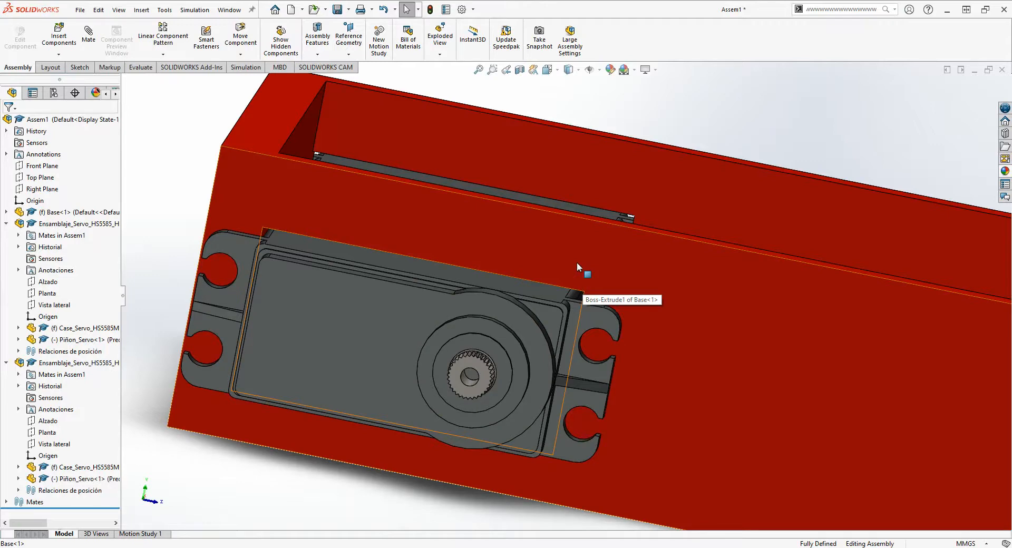
pyautogui.scroll(3, 571, 319)
pyautogui.scroll(-2, 572, 320)
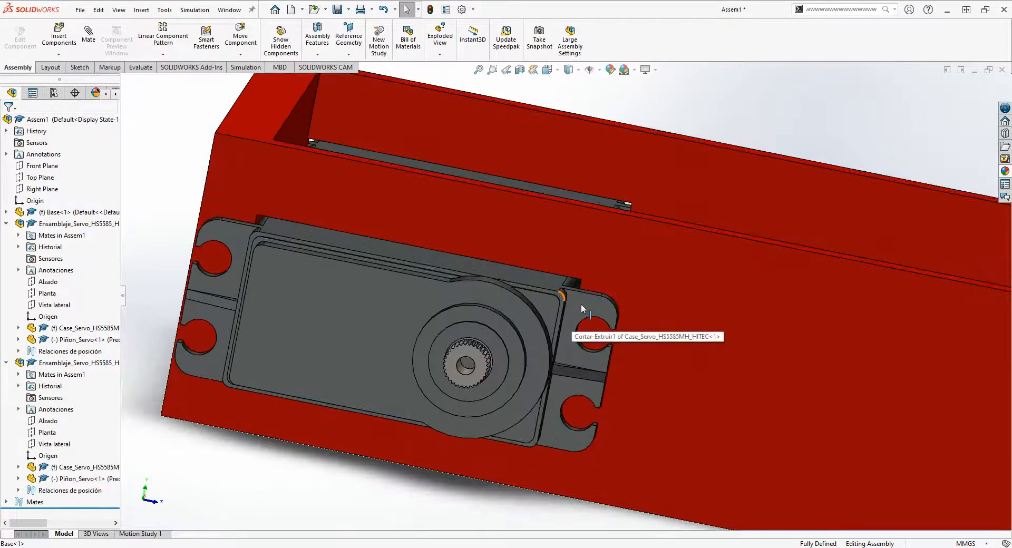
pyautogui.moveTo(581, 305); pyautogui.dragTo(550, 345, button='middle')
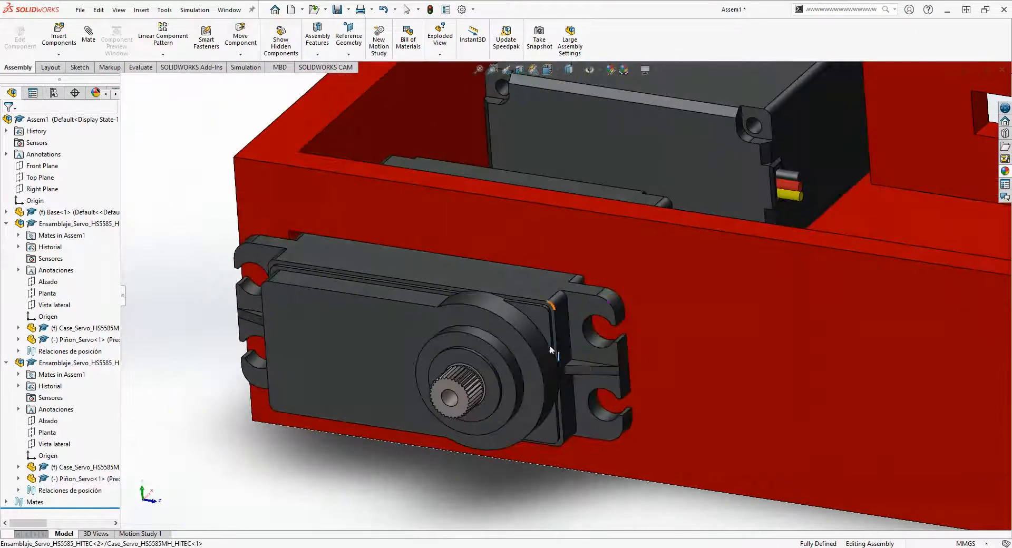
# - Inspect the upper corner of the side-wall opening beside the servo's flange at close range
pyautogui.scroll(1, 710, 268)
pyautogui.scroll(-1, 710, 268)
pyautogui.scroll(2, 770, 233)
pyautogui.scroll(1, 770, 233)
pyautogui.scroll(-1, 764, 232)
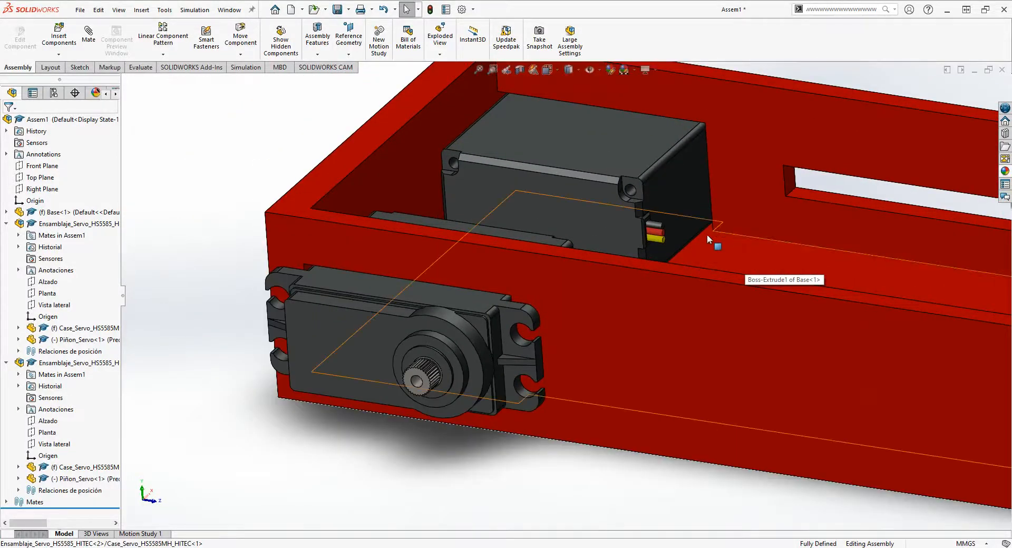
pyautogui.scroll(-2, 495, 287)
pyautogui.scroll(-2, 527, 302)
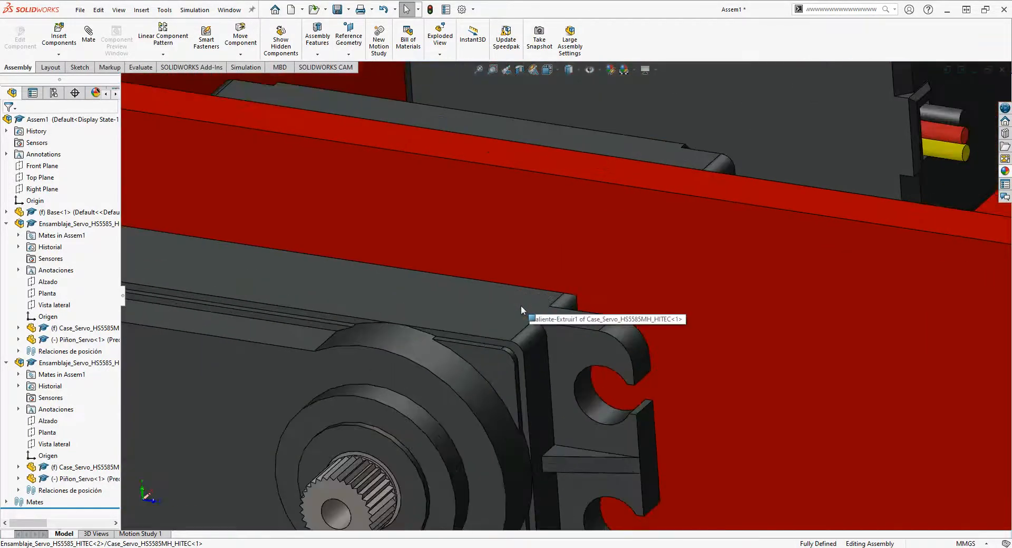
pyautogui.moveTo(517, 305); pyautogui.dragTo(510, 279, button='middle')
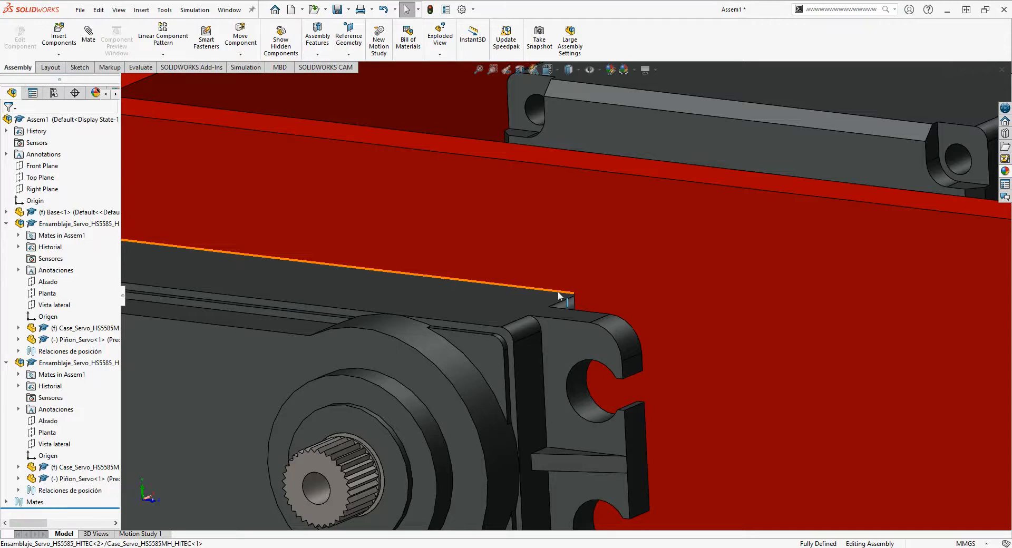
# - Review the base with both servos installed, including their wire exits and the free floor space behind them
pyautogui.scroll(5, 562, 290)
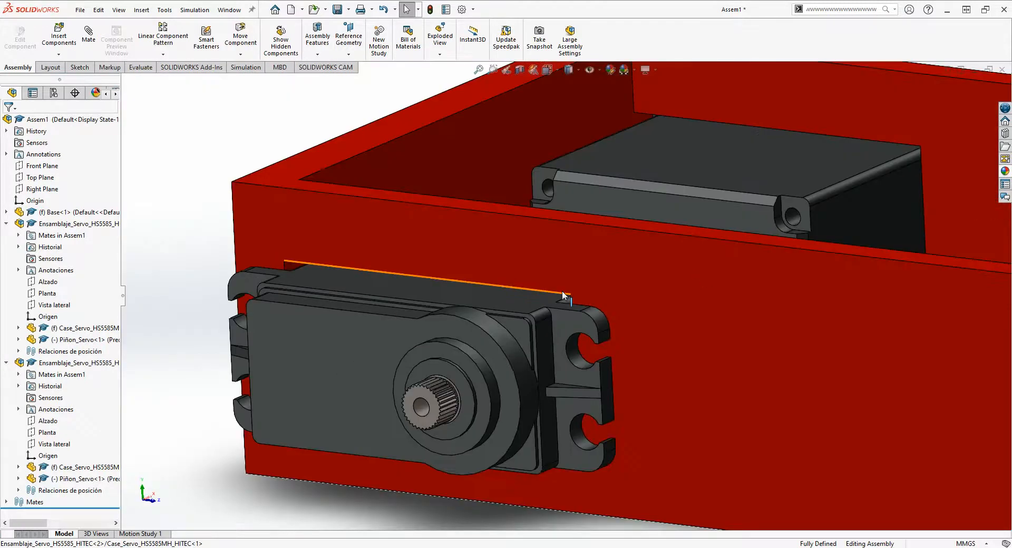
pyautogui.scroll(3, 751, 213)
pyautogui.scroll(-4, 754, 218)
pyautogui.moveTo(677, 272); pyautogui.dragTo(597, 308, button='middle')
pyautogui.scroll(2, 649, 256)
pyautogui.scroll(-1, 648, 255)
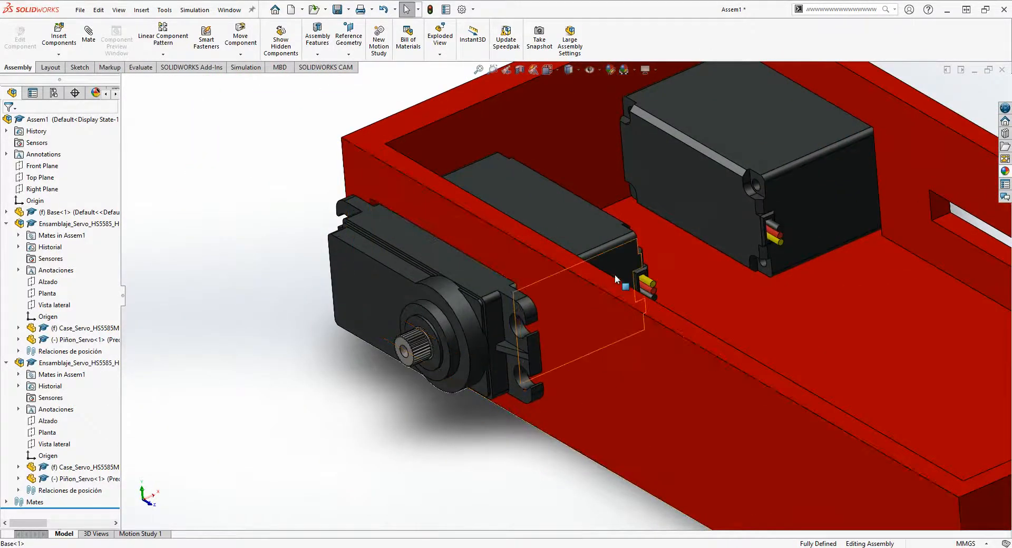
pyautogui.scroll(1, 615, 274)
pyautogui.scroll(-1, 687, 273)
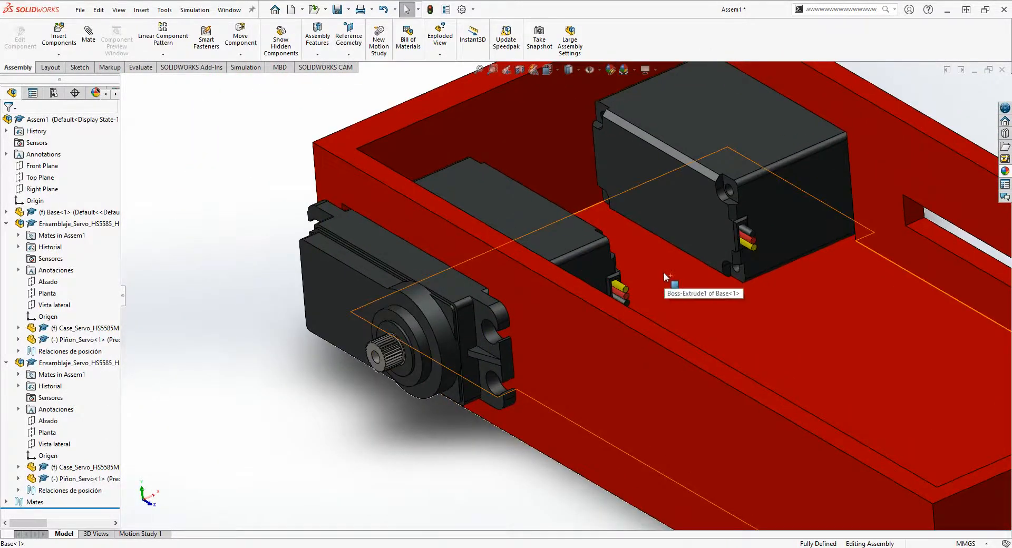
pyautogui.scroll(1, 662, 272)
pyautogui.scroll(3, 653, 239)
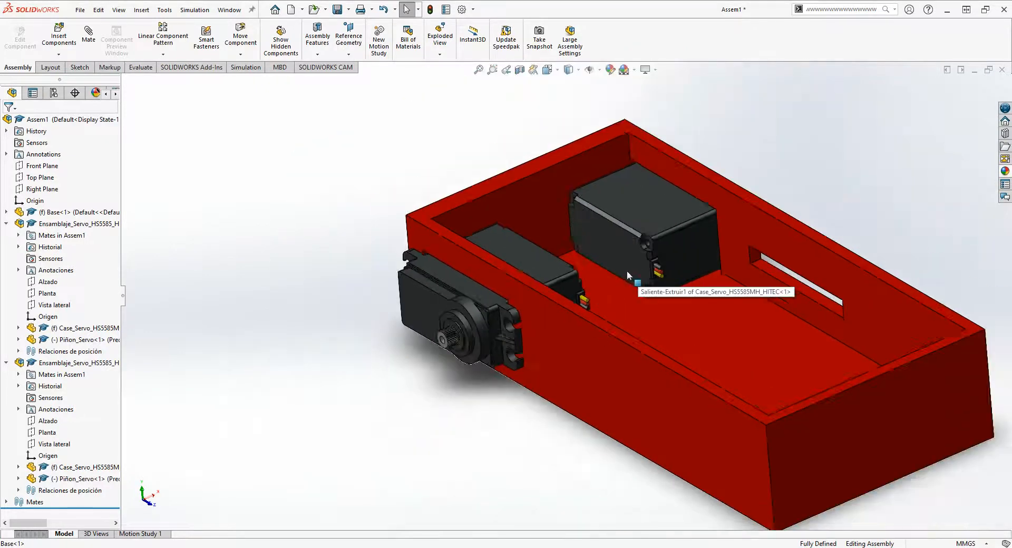
pyautogui.scroll(-4, 595, 294)
pyautogui.scroll(-1, 421, 317)
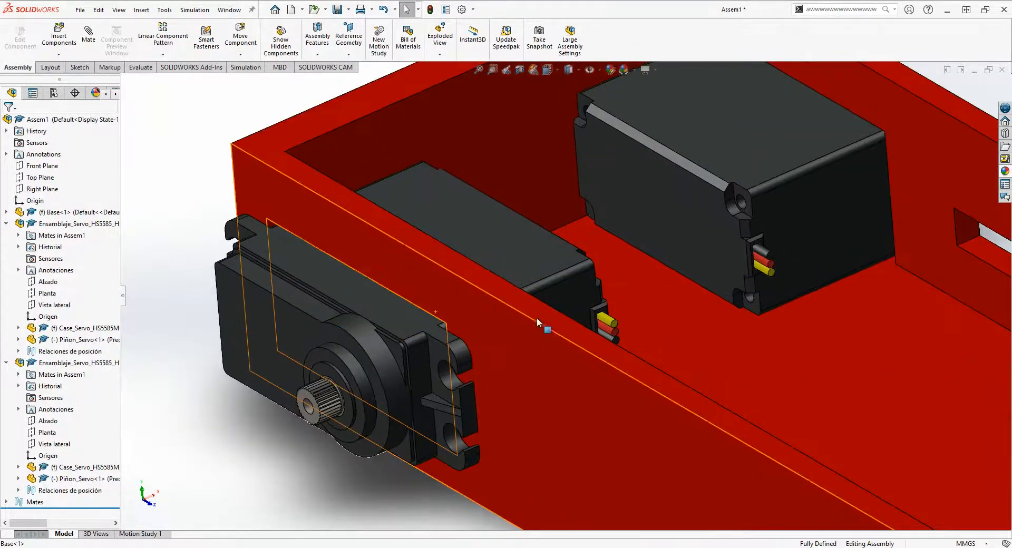
pyautogui.scroll(1, 536, 318)
pyautogui.moveTo(653, 292); pyautogui.dragTo(648, 362, button='middle')
pyautogui.scroll(2, 656, 347)
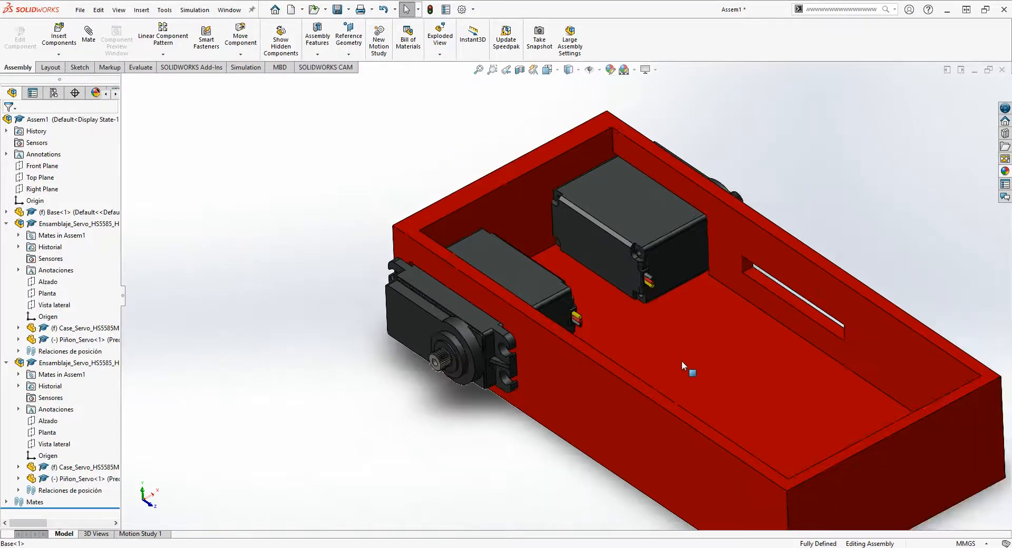
pyautogui.scroll(-1, 669, 358)
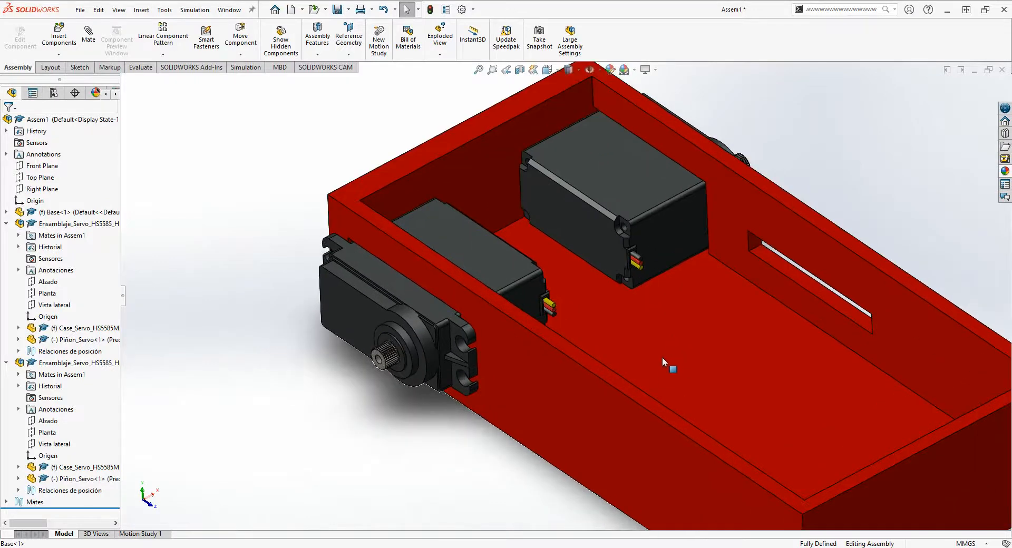
# - Insert the TM4c board from the Test Robot Items folder and place it above the base near the servos
pyautogui.click(58, 36)
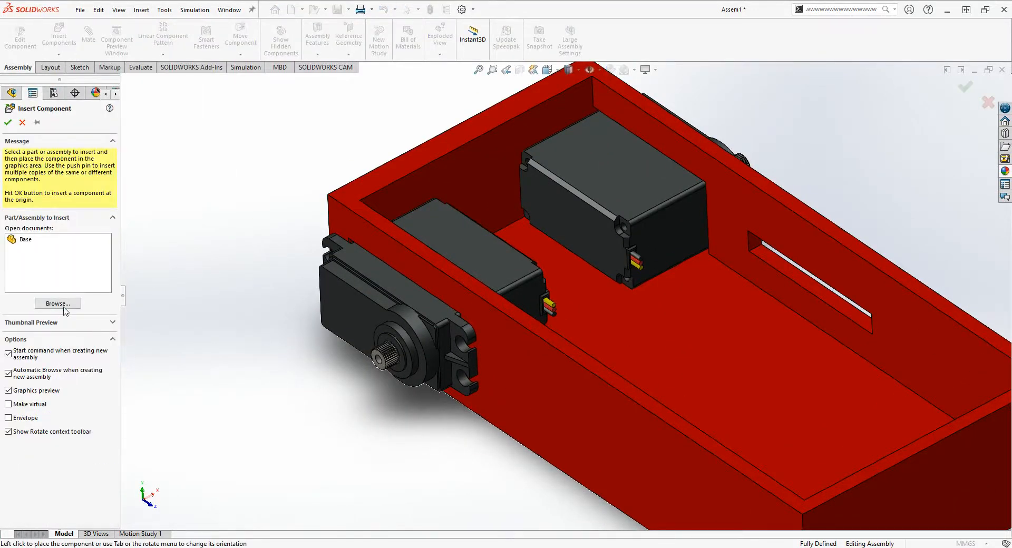
pyautogui.click(62, 305)
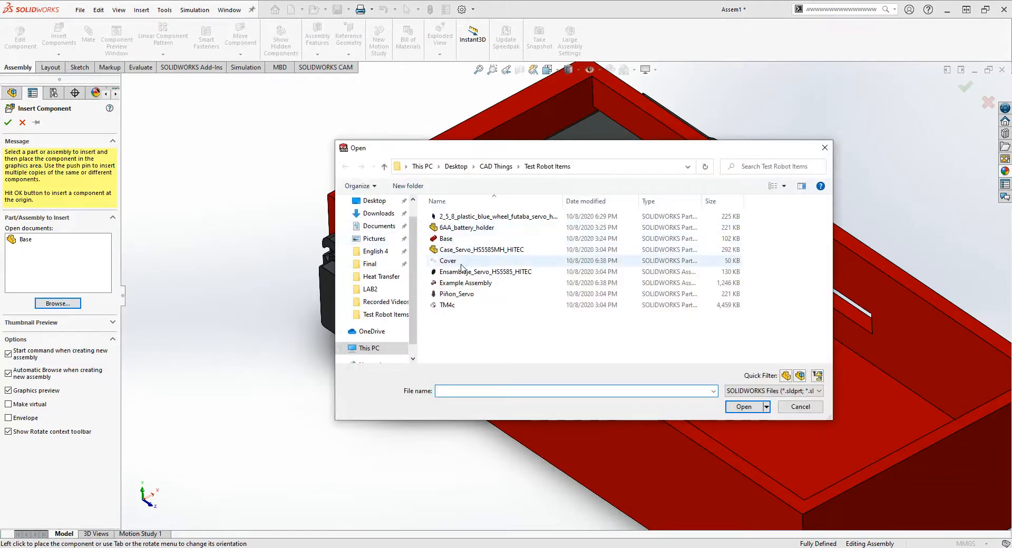
pyautogui.click(453, 307)
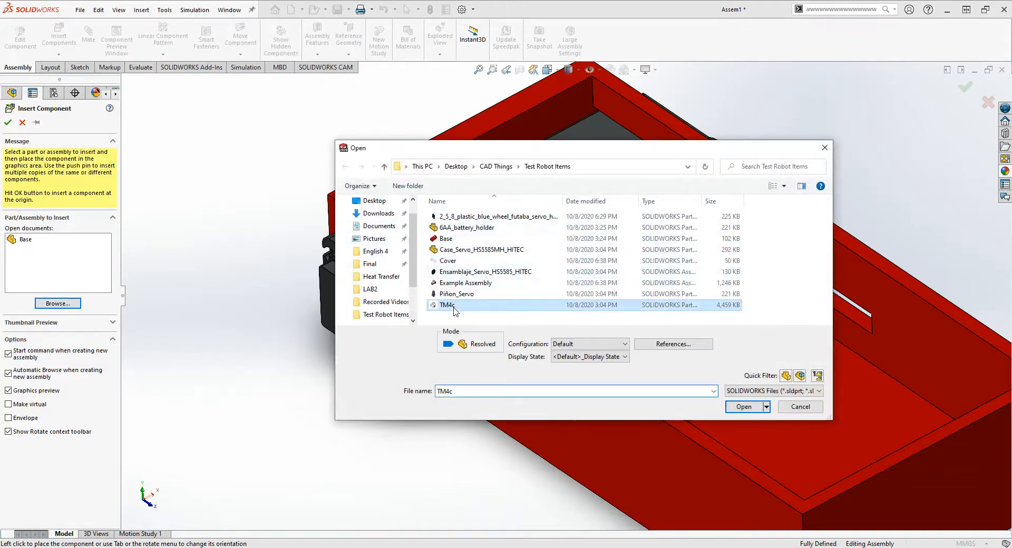
pyautogui.click(749, 410)
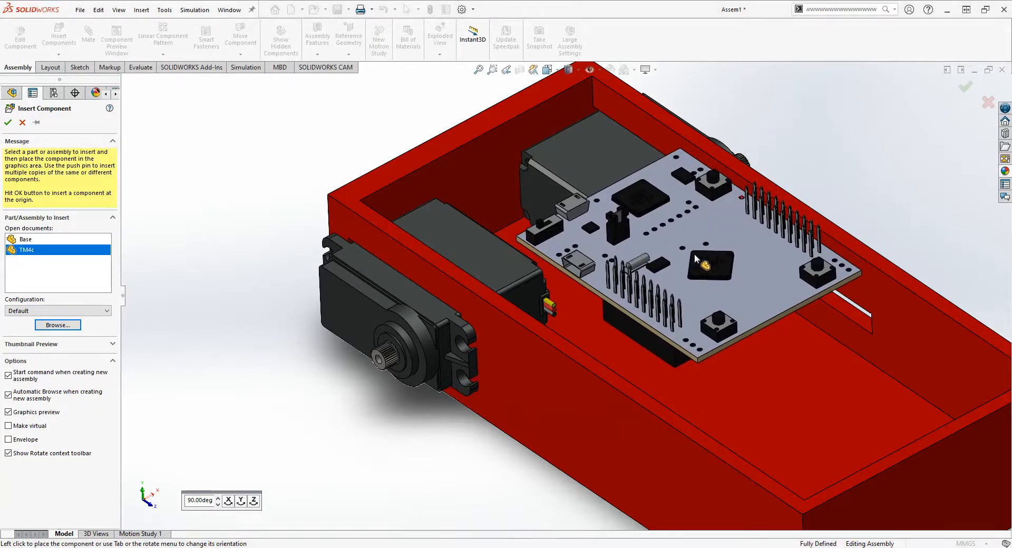
pyautogui.click(694, 254)
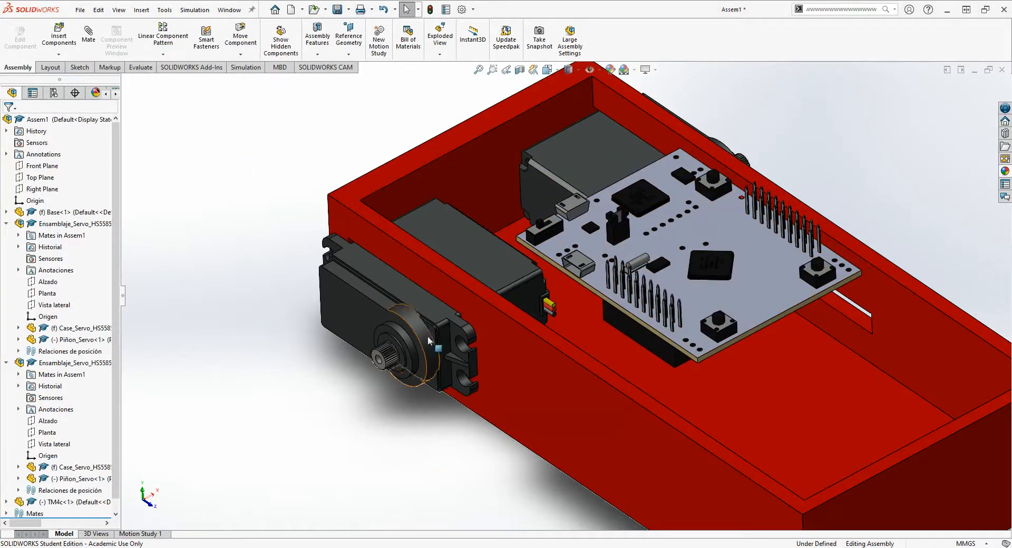
# - Move the TM4c board away from the servos, over the open area of the base
pyautogui.scroll(-3, 786, 197)
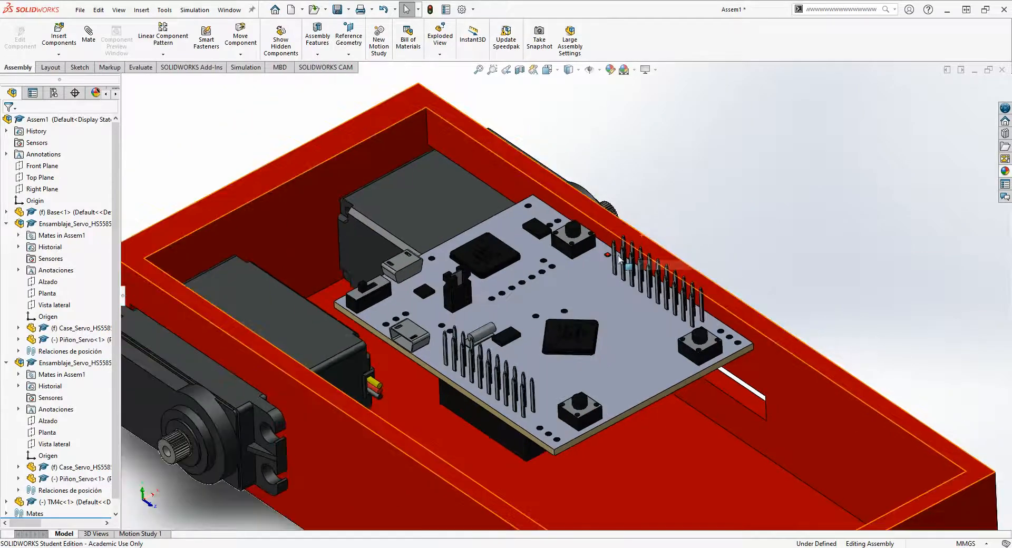
pyautogui.moveTo(619, 258); pyautogui.dragTo(565, 338, button='middle')
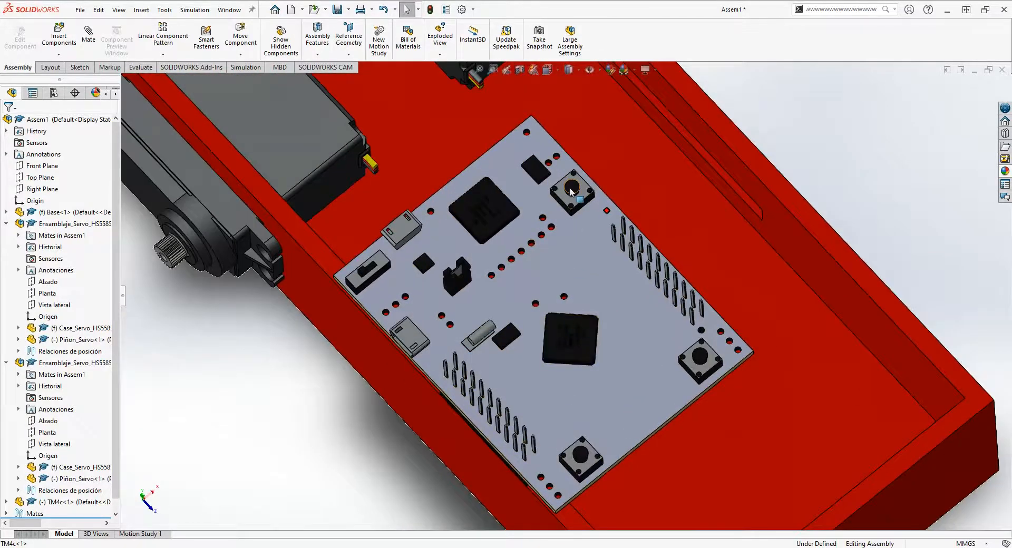
pyautogui.moveTo(529, 402); pyautogui.dragTo(460, 250, button='middle')
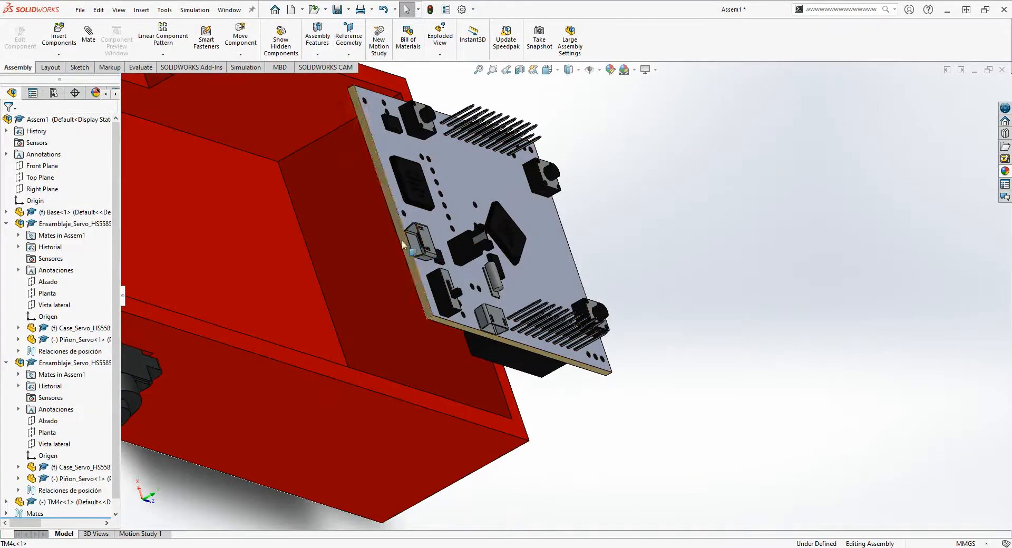
pyautogui.moveTo(450, 318); pyautogui.dragTo(368, 241, button='middle')
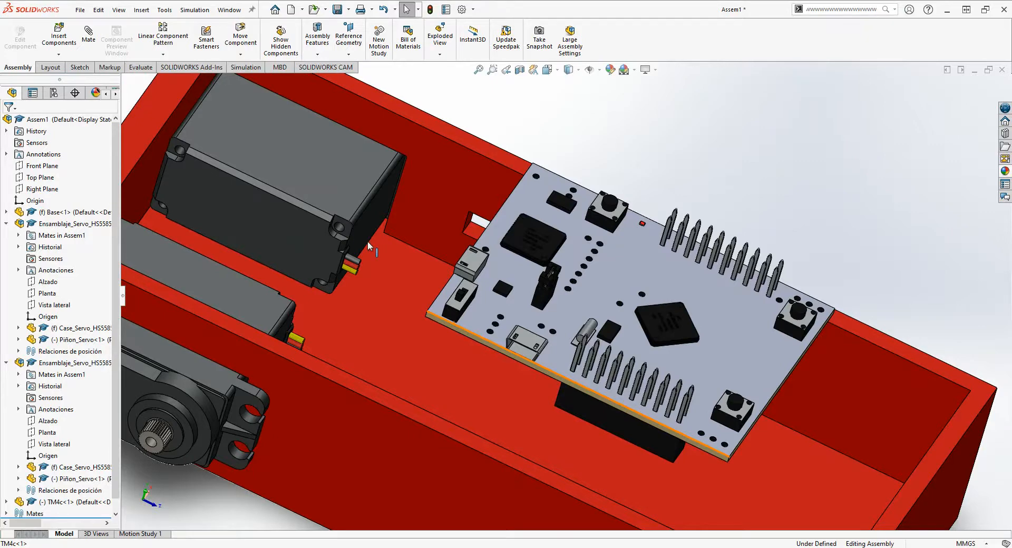
# - Move the TM4c board slightly across the base so it sits over the open floor behind the servos
pyautogui.click(480, 303)
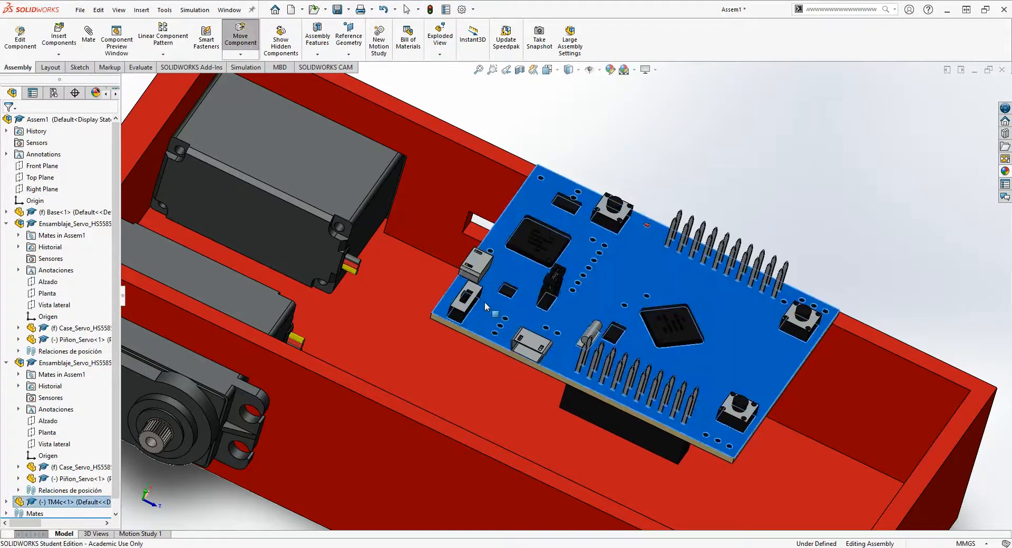
pyautogui.click(586, 116)
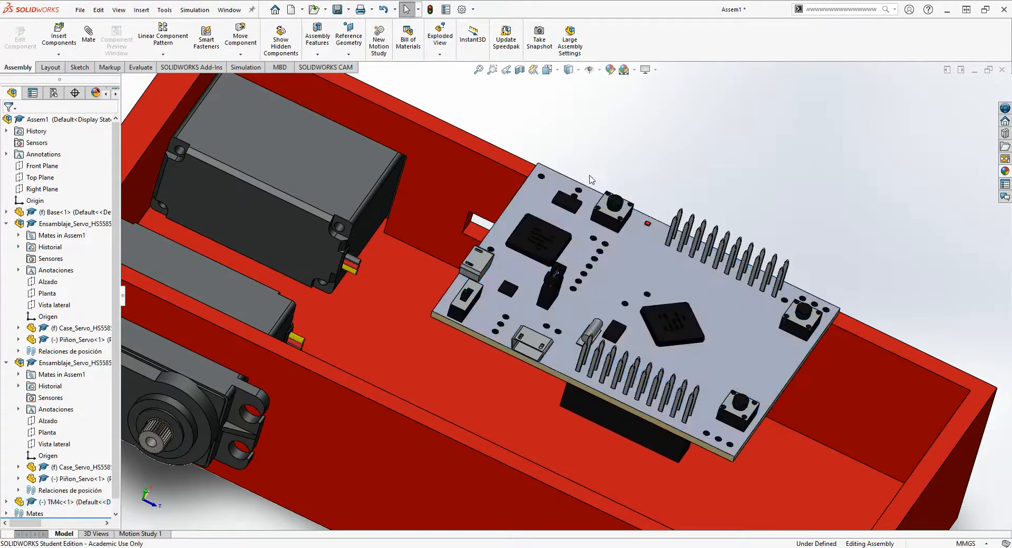
pyautogui.scroll(2, 588, 219)
pyautogui.moveTo(557, 324); pyautogui.dragTo(561, 375, button='middle')
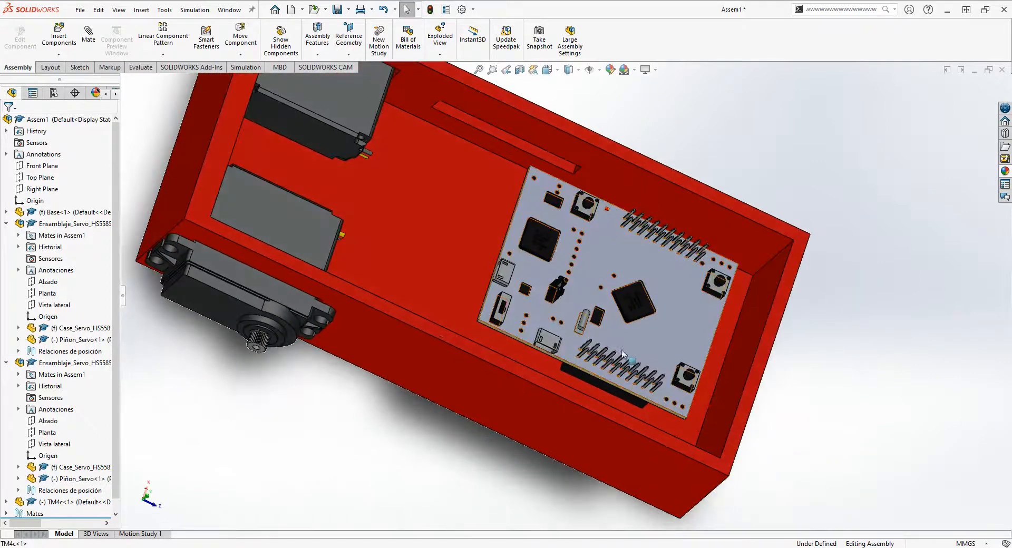
pyautogui.click(616, 300)
pyautogui.moveTo(615, 299); pyautogui.dragTo(493, 429, button='middle')
pyautogui.click(443, 456)
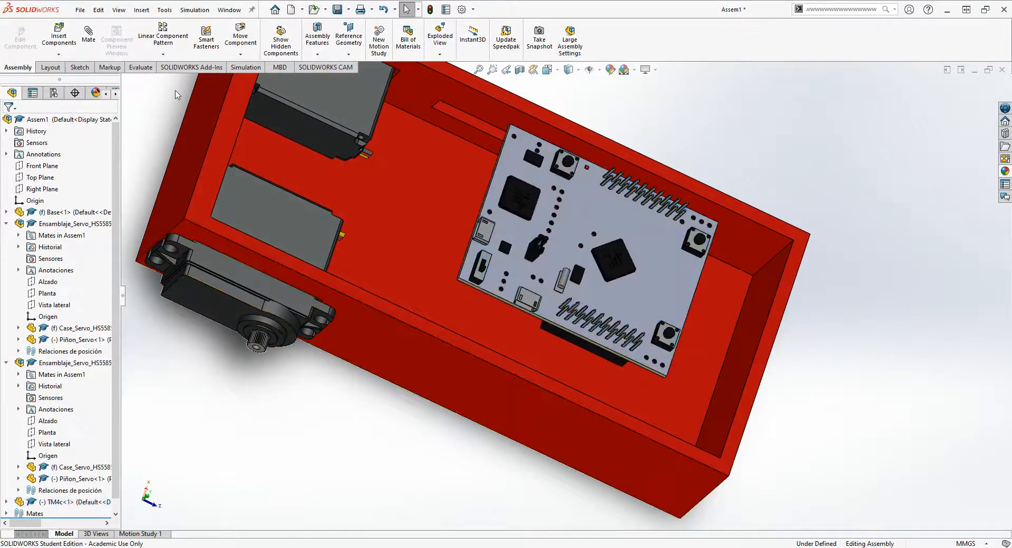
# - Add a coincident mate between the underside of the TM4c board's header block and the base's inner floor
pyautogui.scroll(-1, 591, 211)
pyautogui.moveTo(595, 304); pyautogui.dragTo(416, 307, button='middle')
pyautogui.scroll(-2, 611, 261)
pyautogui.scroll(-5, 660, 264)
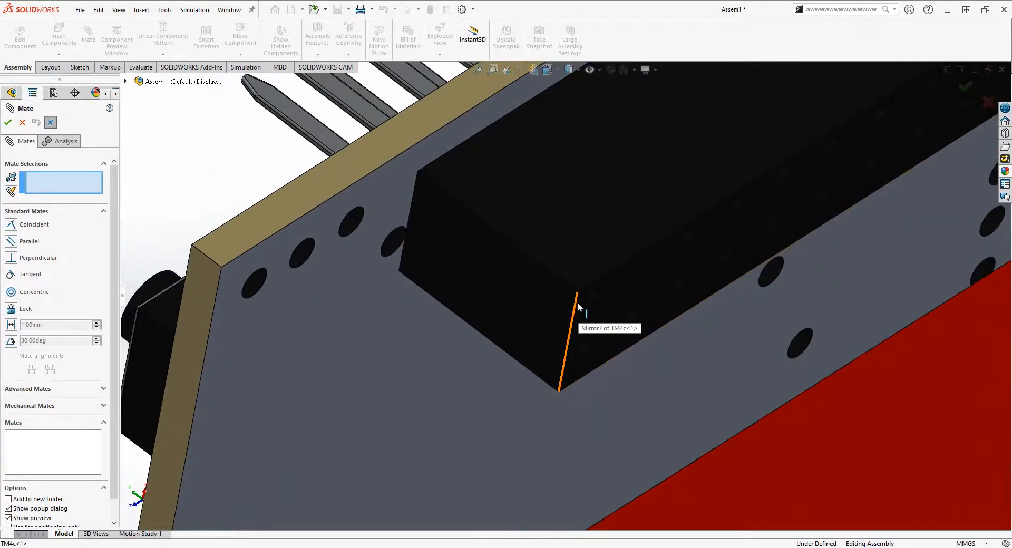
pyautogui.click(624, 276)
pyautogui.moveTo(624, 276); pyautogui.dragTo(754, 312, button='middle')
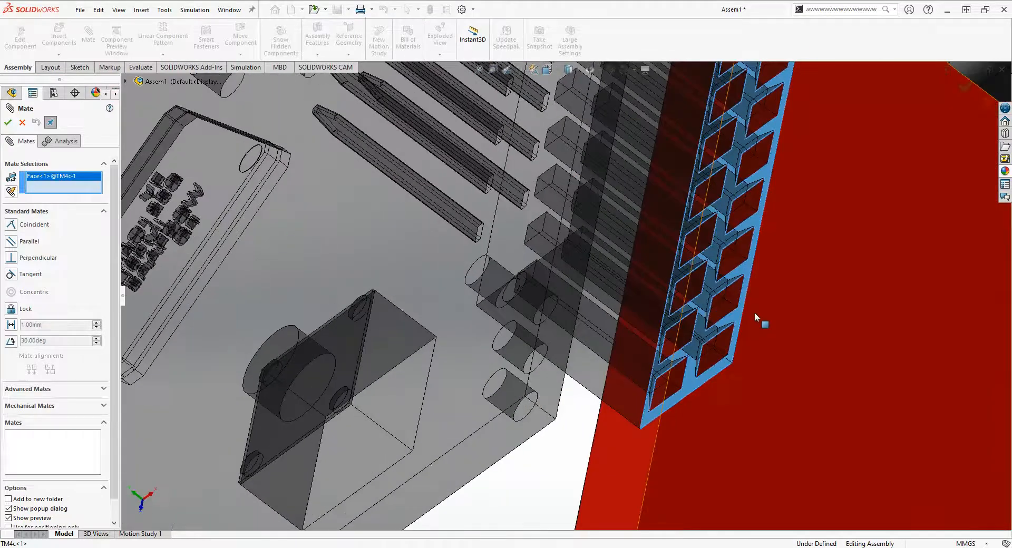
pyautogui.scroll(3, 754, 312)
pyautogui.scroll(4, 696, 302)
pyautogui.scroll(3, 695, 299)
pyautogui.moveTo(653, 335); pyautogui.dragTo(821, 346, button='middle')
pyautogui.click(834, 343)
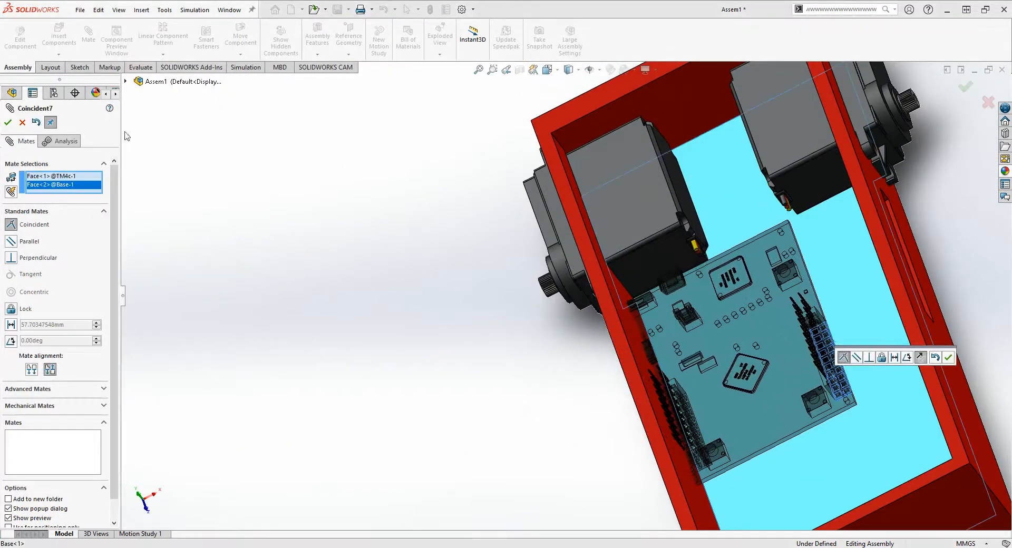
pyautogui.click(8, 123)
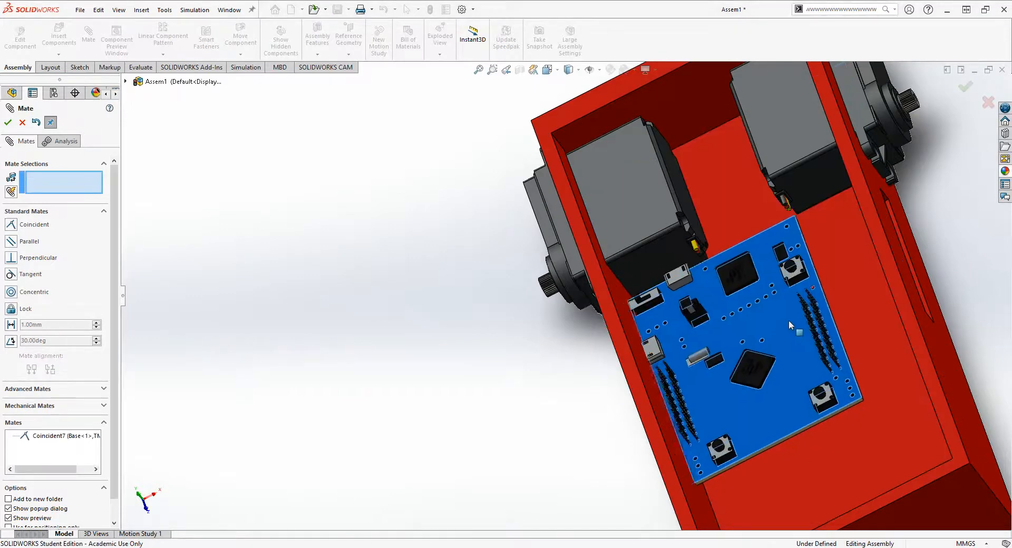
# - Slide the TM4c board along the base floor slightly closer to the two servos
pyautogui.moveTo(789, 320); pyautogui.dragTo(814, 316)
pyautogui.scroll(-2, 930, 210)
pyautogui.scroll(2, 859, 221)
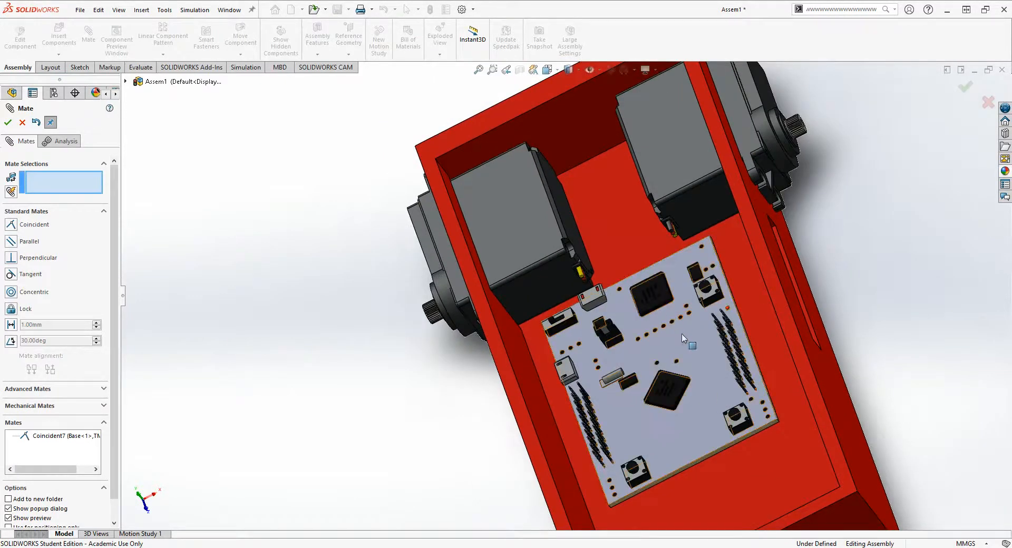
pyautogui.moveTo(688, 301); pyautogui.dragTo(720, 390, button='middle')
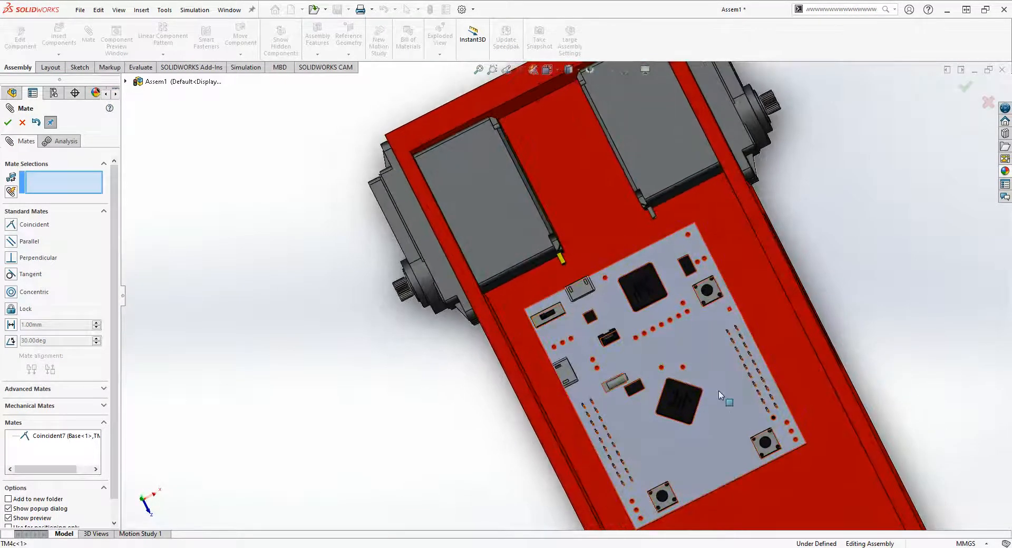
pyautogui.moveTo(723, 350)
pyautogui.mouseDown()
pyautogui.moveTo(703, 348)
pyautogui.moveTo(717, 339)
pyautogui.mouseUp()
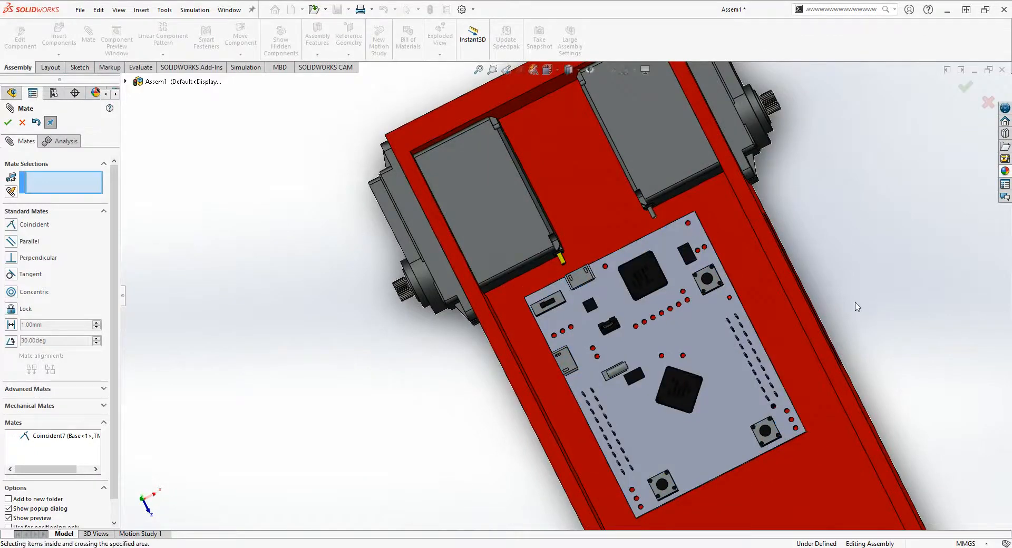
# - Examine the TM4c board's height and position relative to the slot in the base's side wall
pyautogui.moveTo(853, 305); pyautogui.dragTo(745, 153, button='middle')
pyautogui.scroll(-1, 759, 158)
pyautogui.scroll(2, 830, 279)
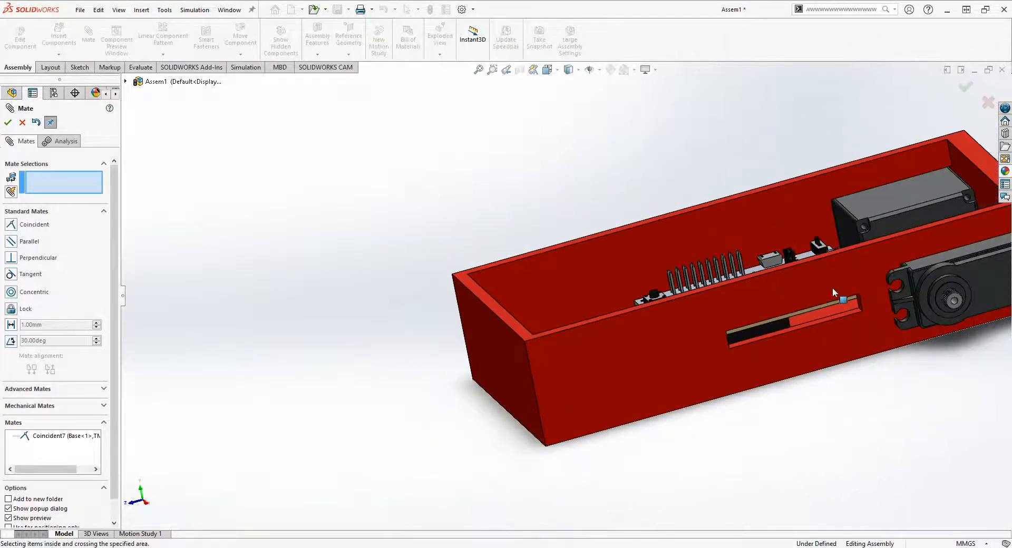
pyautogui.scroll(-2, 828, 285)
pyautogui.moveTo(805, 326); pyautogui.dragTo(885, 319, button='middle')
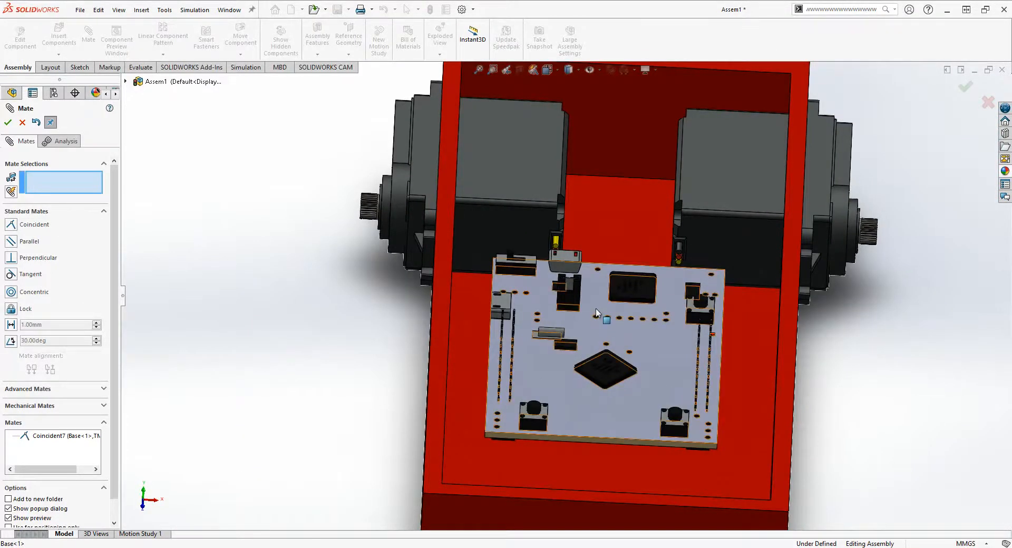
pyautogui.scroll(2, 603, 315)
pyautogui.scroll(-2, 661, 312)
pyautogui.moveTo(695, 339); pyautogui.dragTo(631, 352, button='middle')
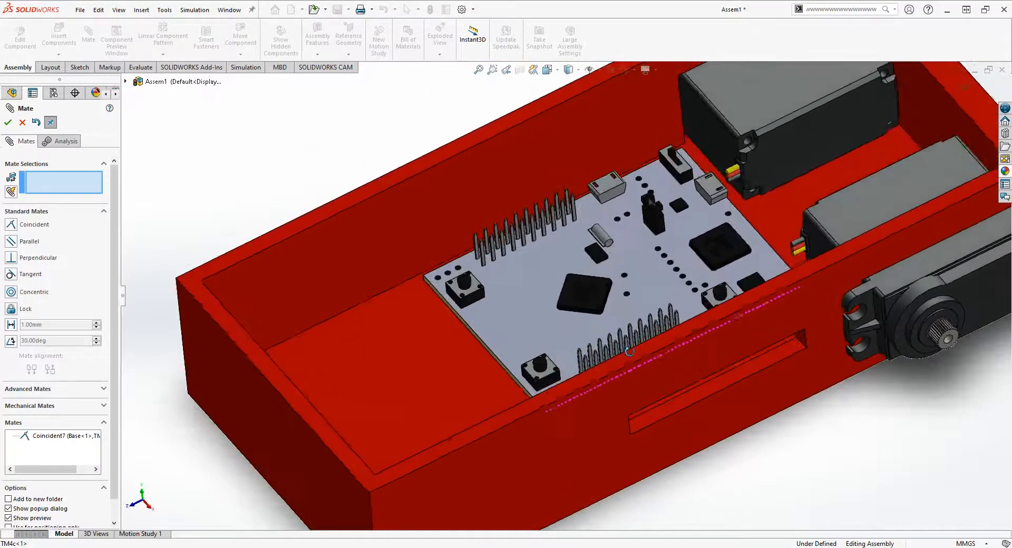
# - Review the TM4c board's orientation and connectors relative to the servos and side walls, and leave the Mate command
pyautogui.scroll(1, 584, 284)
pyautogui.moveTo(584, 339); pyautogui.dragTo(545, 273)
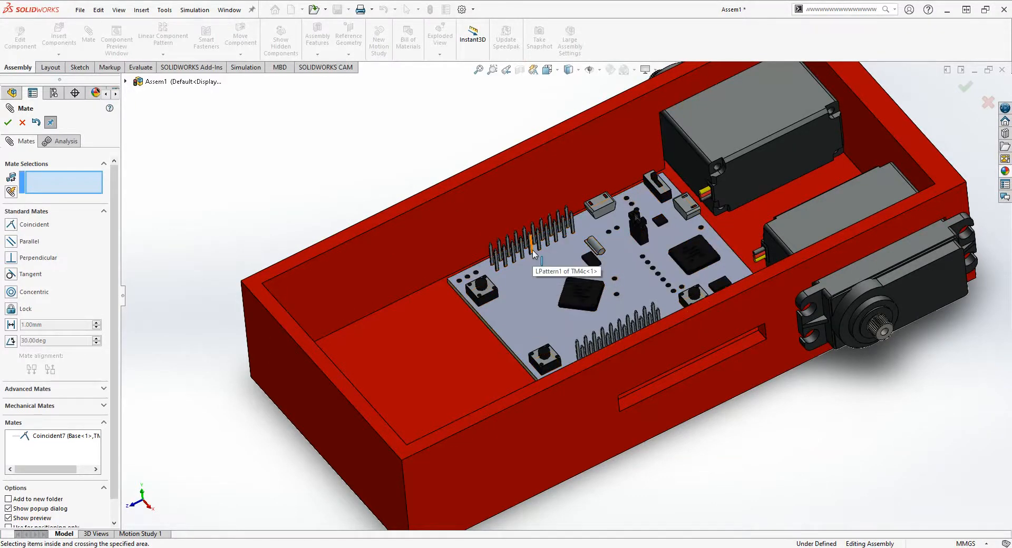
pyautogui.scroll(2, 536, 277)
pyautogui.scroll(-1, 536, 277)
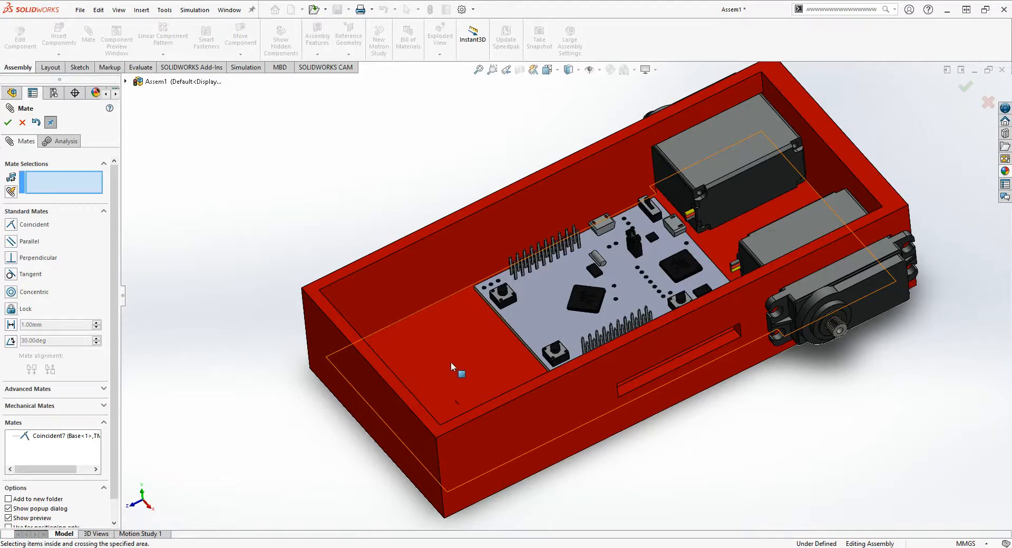
pyautogui.scroll(2, 568, 311)
pyautogui.scroll(-5, 572, 309)
pyautogui.scroll(2, 597, 286)
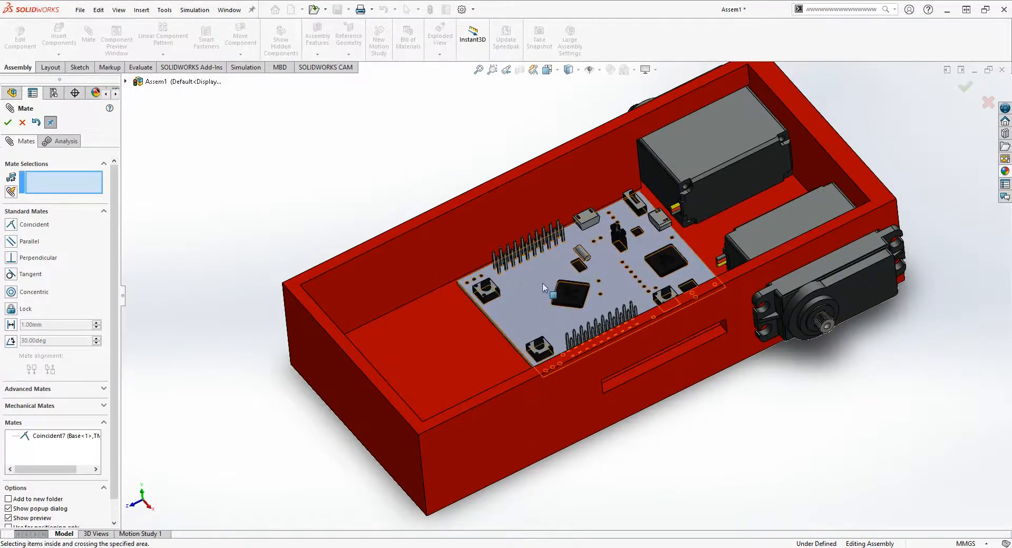
pyautogui.scroll(-2, 604, 251)
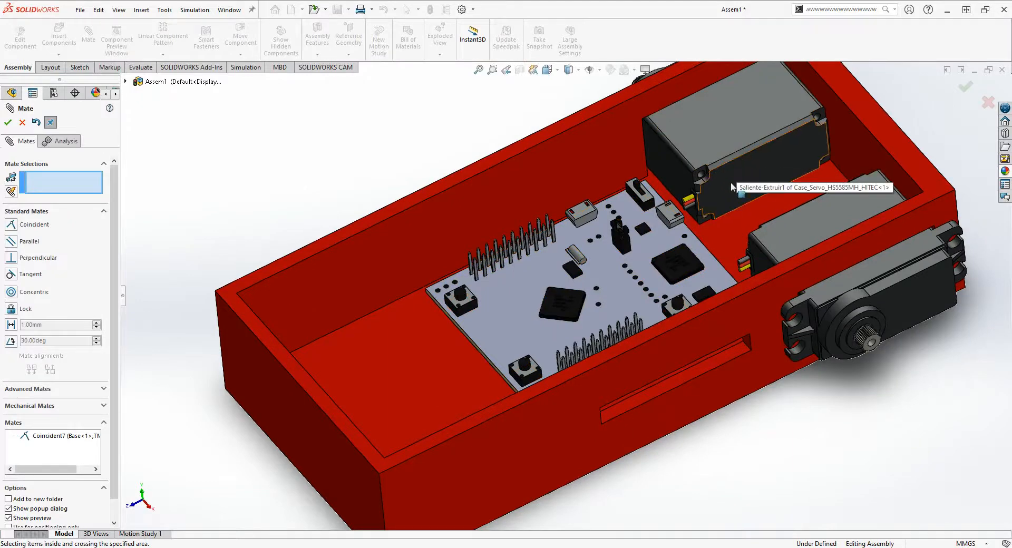
pyautogui.scroll(3, 685, 208)
pyautogui.moveTo(624, 289); pyautogui.dragTo(549, 317, button='middle')
pyautogui.scroll(-2, 636, 254)
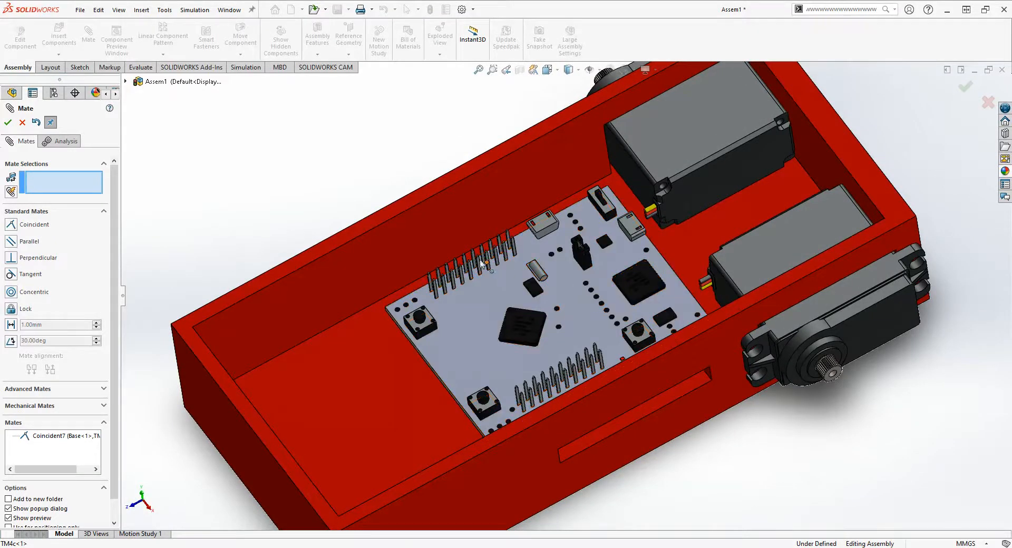
pyautogui.click(23, 123)
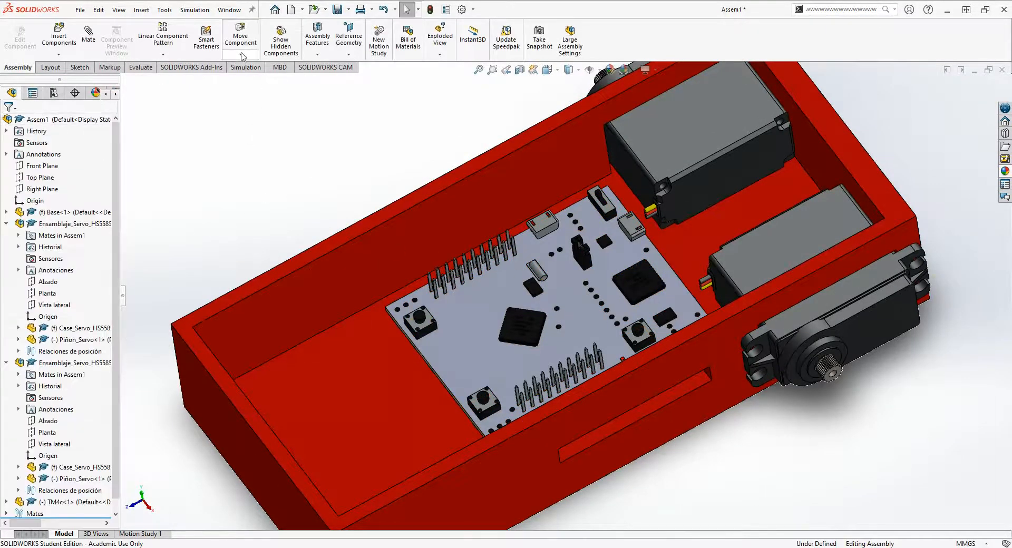
# - Rotate the TM4c board about a quarter turn with Rotate Component so its header rows run across the base
pyautogui.click(242, 55)
pyautogui.click(271, 83)
pyautogui.moveTo(401, 274); pyautogui.dragTo(679, 422)
pyautogui.moveTo(679, 422); pyautogui.dragTo(722, 375, button='middle')
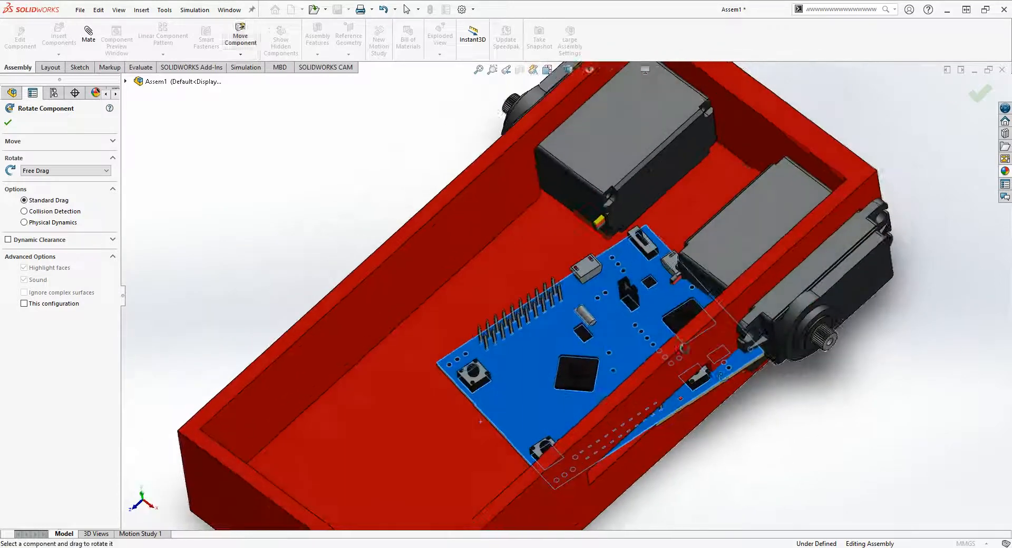
pyautogui.moveTo(720, 375); pyautogui.dragTo(557, 456)
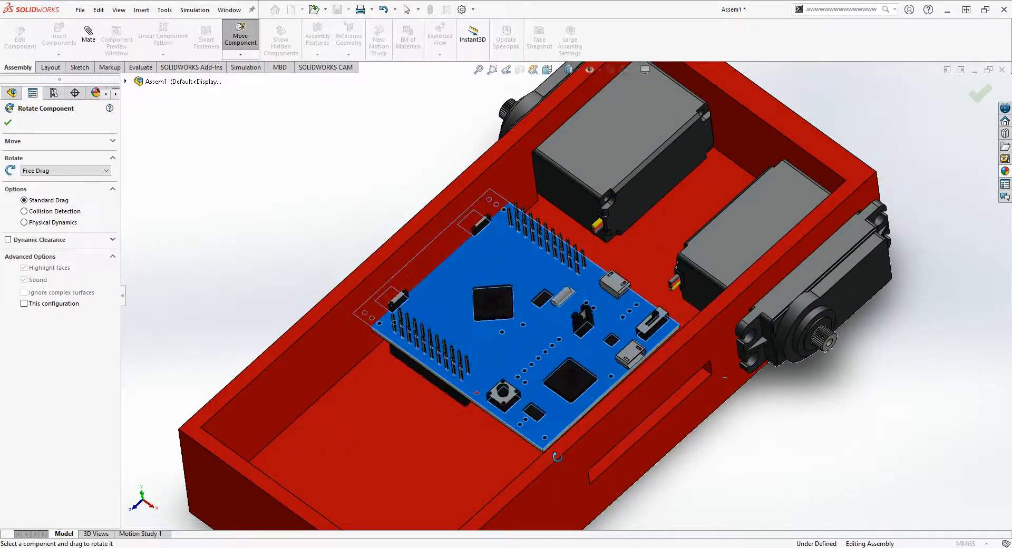
pyautogui.click(12, 126)
# - Move the rotated TM4c board clear of the side wall and into the middle of the base
pyautogui.moveTo(557, 328); pyautogui.dragTo(532, 341, button='middle')
pyautogui.click(534, 361)
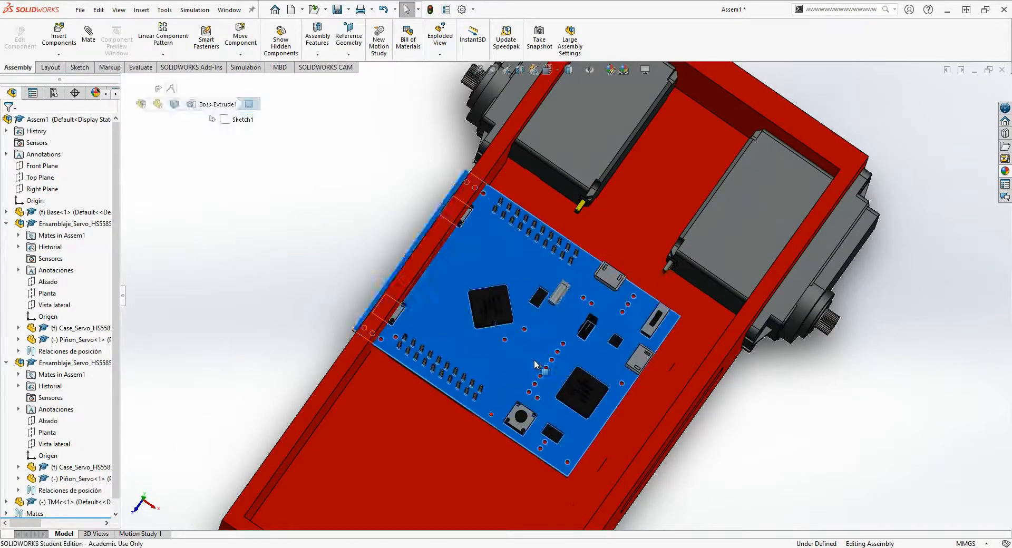
pyautogui.moveTo(535, 361); pyautogui.dragTo(560, 380)
pyautogui.moveTo(545, 375); pyautogui.dragTo(682, 409, button='middle')
pyautogui.click(367, 208)
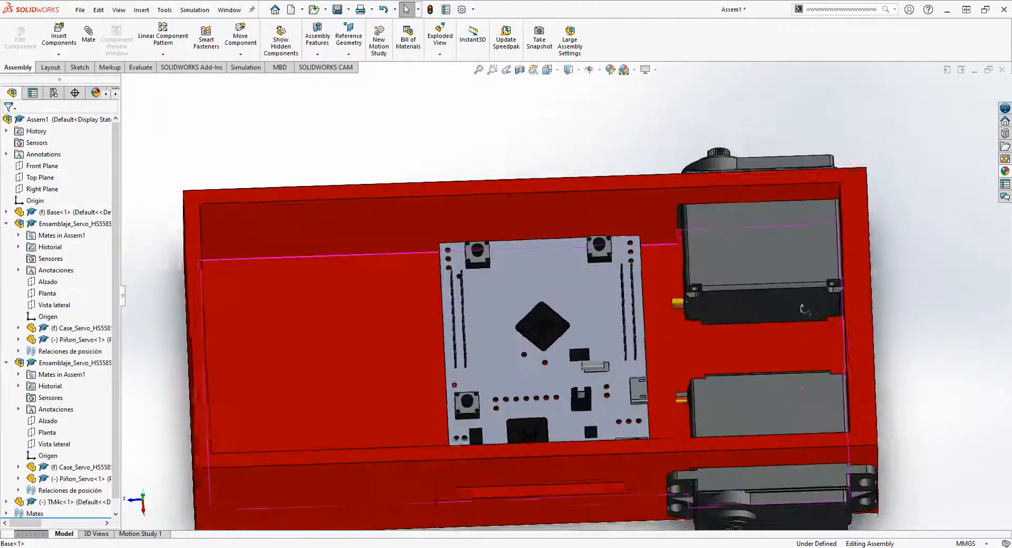
pyautogui.moveTo(803, 309); pyautogui.dragTo(783, 299, button='middle')
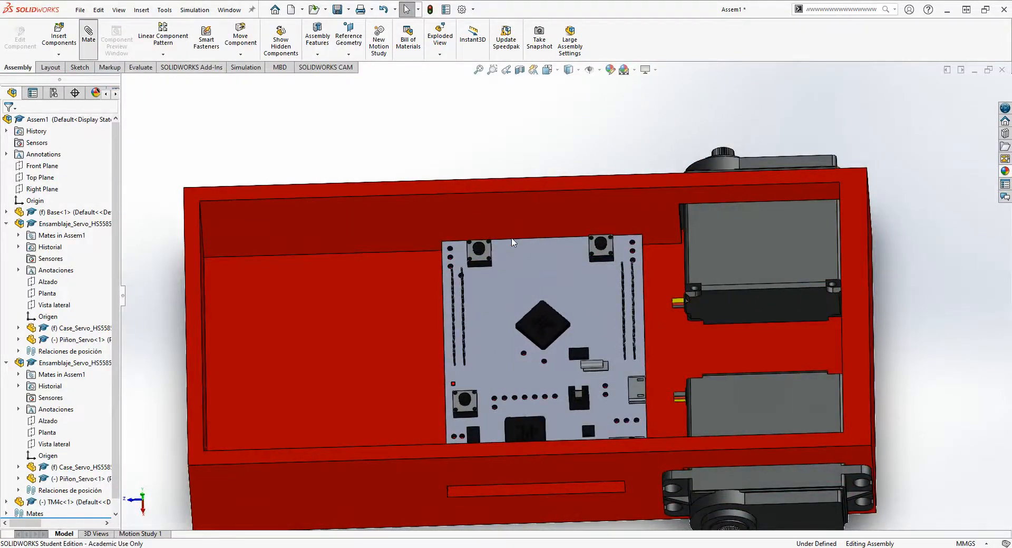
# - Add a parallel mate between the TM4c board's thin edge face nearest the servos and the base's end wall behind them
pyautogui.scroll(-1, 579, 322)
pyautogui.moveTo(610, 336); pyautogui.dragTo(583, 352, button='middle')
pyautogui.scroll(-4, 641, 357)
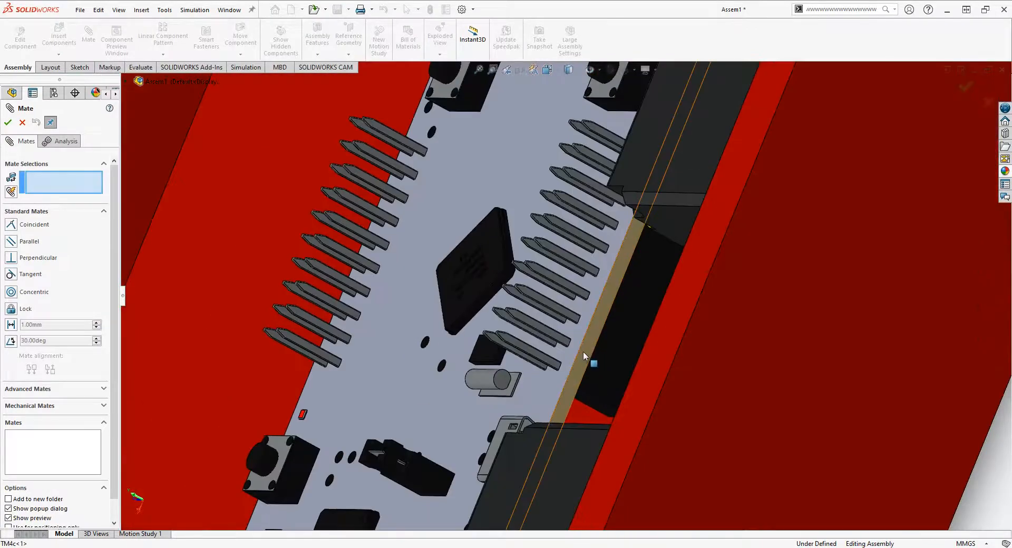
pyautogui.click(583, 352)
pyautogui.hotkey('ctrl', '8')
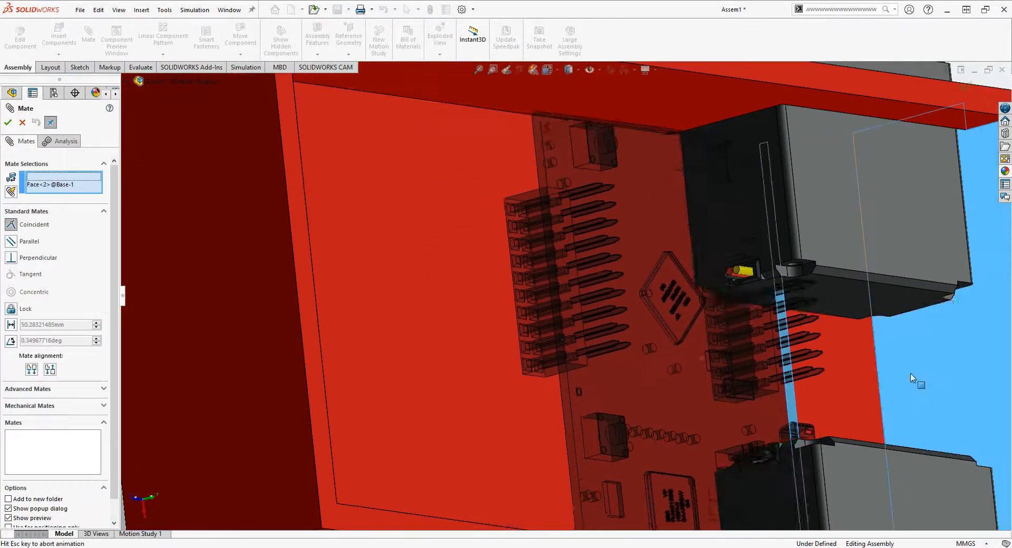
pyautogui.click(910, 373)
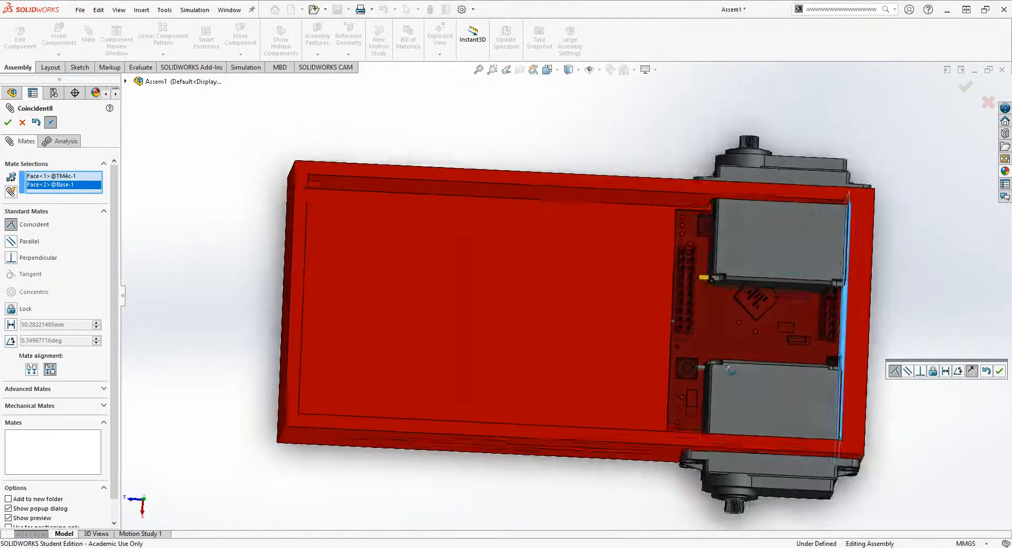
pyautogui.moveTo(730, 370); pyautogui.dragTo(743, 304, button='middle')
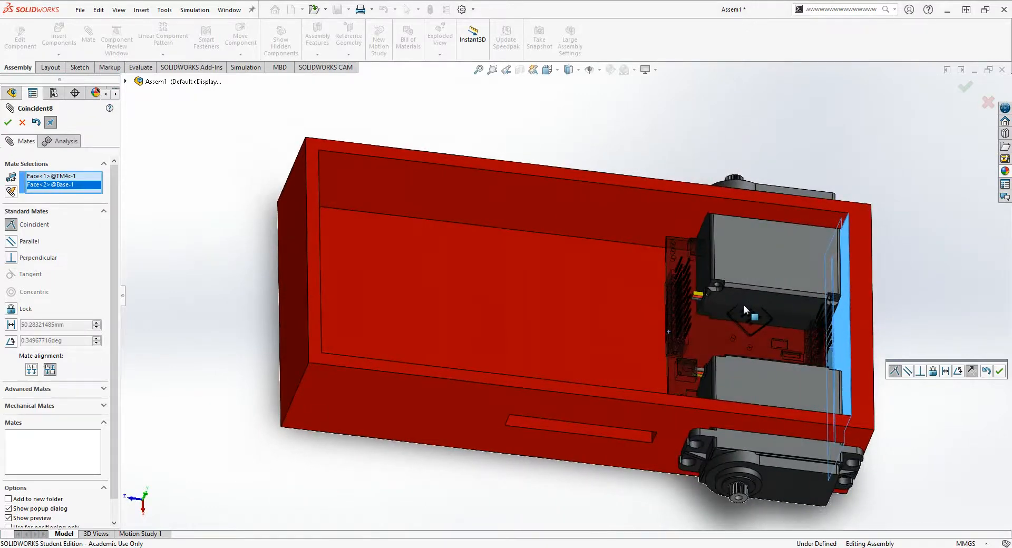
pyautogui.click(11, 241)
pyautogui.click(8, 122)
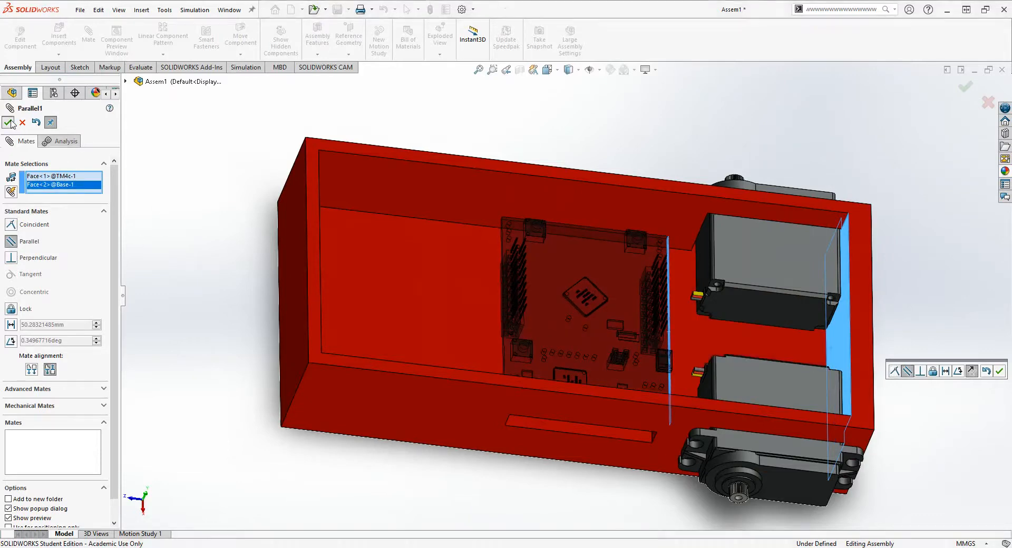
# - Adjust the TM4c board's position on the base floor between the two side walls
pyautogui.moveTo(516, 237); pyautogui.dragTo(519, 308, button='middle')
pyautogui.moveTo(519, 308); pyautogui.dragTo(540, 310)
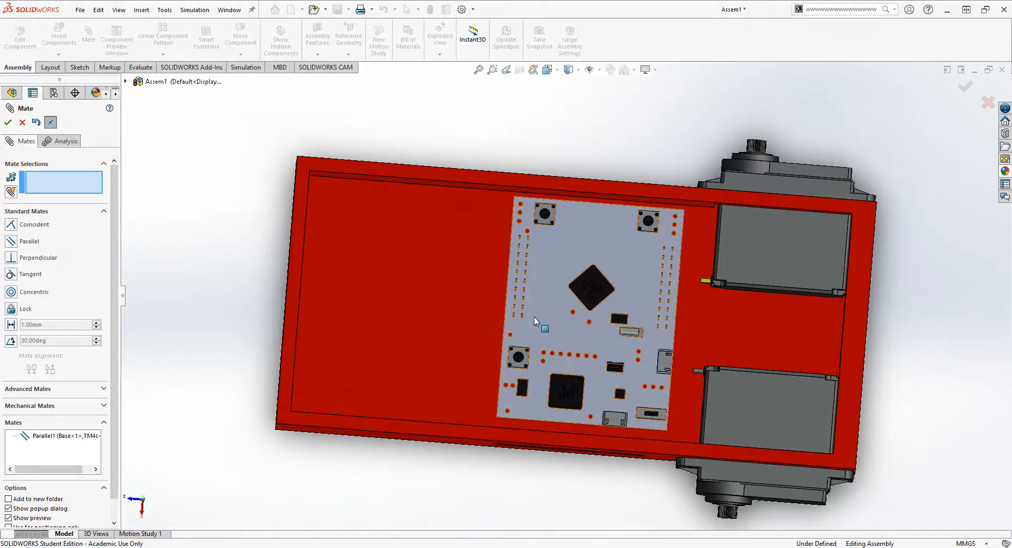
pyautogui.moveTo(534, 317); pyautogui.dragTo(533, 294, button='middle')
pyautogui.moveTo(530, 293); pyautogui.dragTo(527, 293)
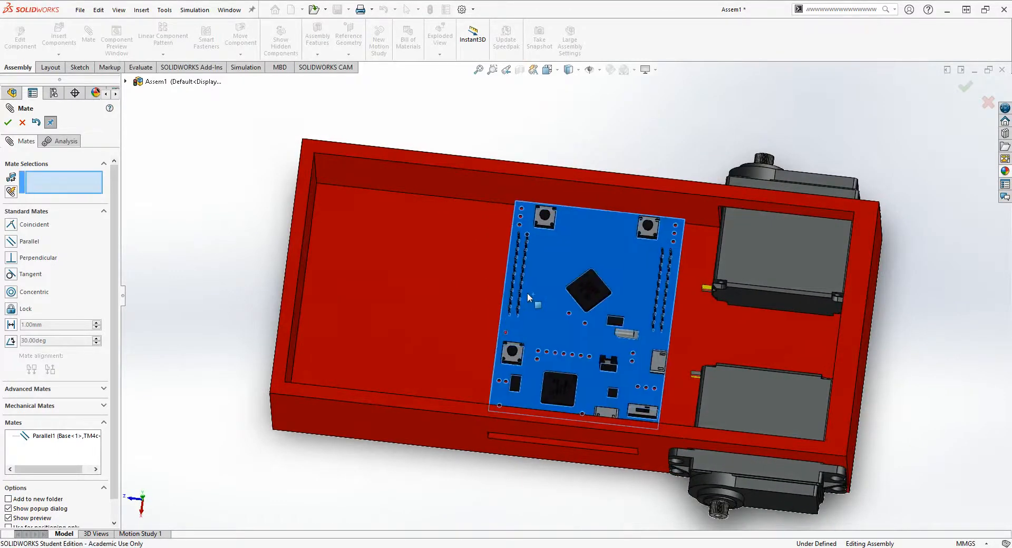
# - Inspect how the TM4c board's edge and connector line up with the slot in the base's side wall
pyautogui.scroll(-3, 547, 463)
pyautogui.moveTo(570, 430); pyautogui.dragTo(592, 260, button='middle')
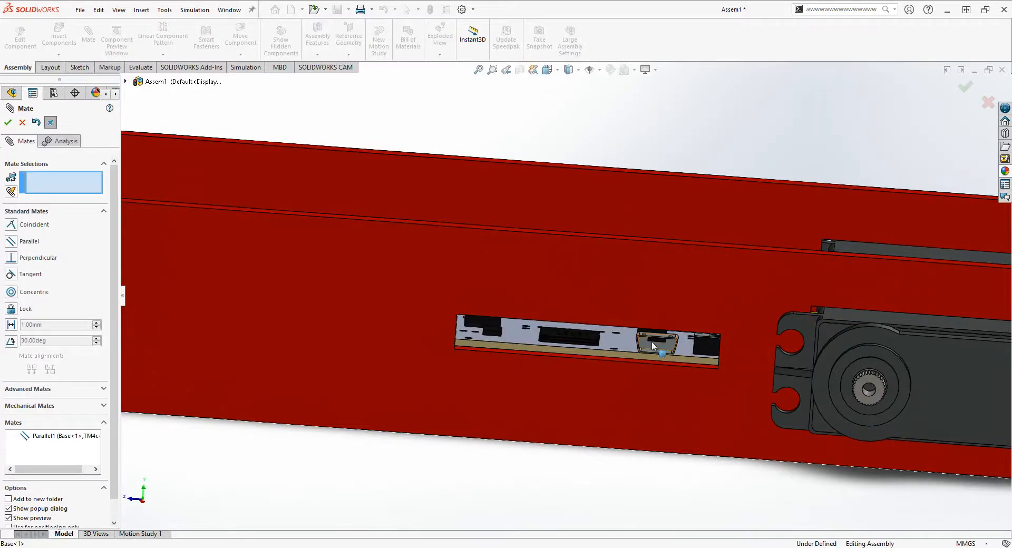
pyautogui.moveTo(652, 341); pyautogui.dragTo(615, 444, button='middle')
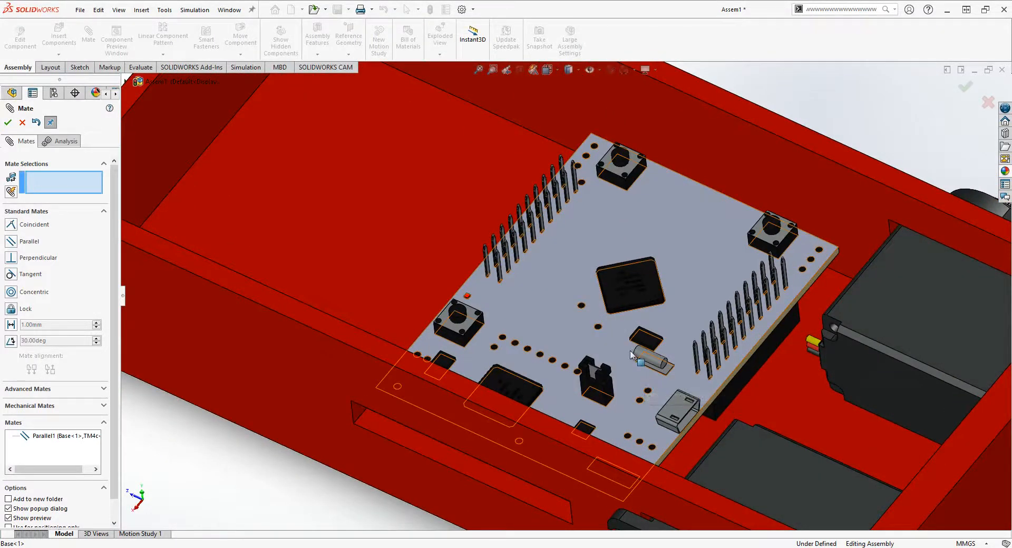
pyautogui.scroll(3, 631, 348)
pyautogui.scroll(-3, 553, 399)
pyautogui.scroll(4, 554, 400)
pyautogui.scroll(-1, 571, 203)
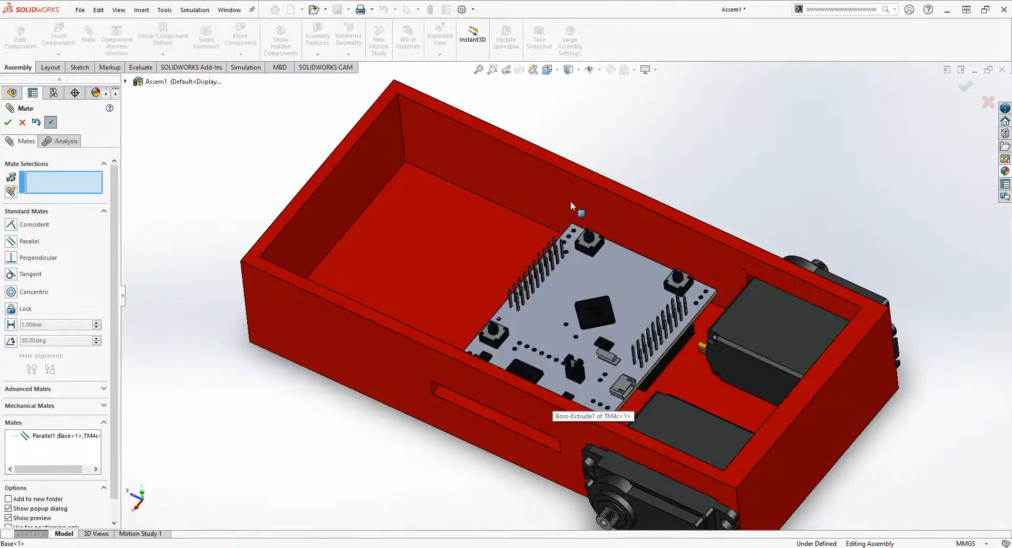
# - Exit the mate command and fix the TM4c board in its current place on the base floor
pyautogui.moveTo(571, 201); pyautogui.dragTo(551, 326, button='middle')
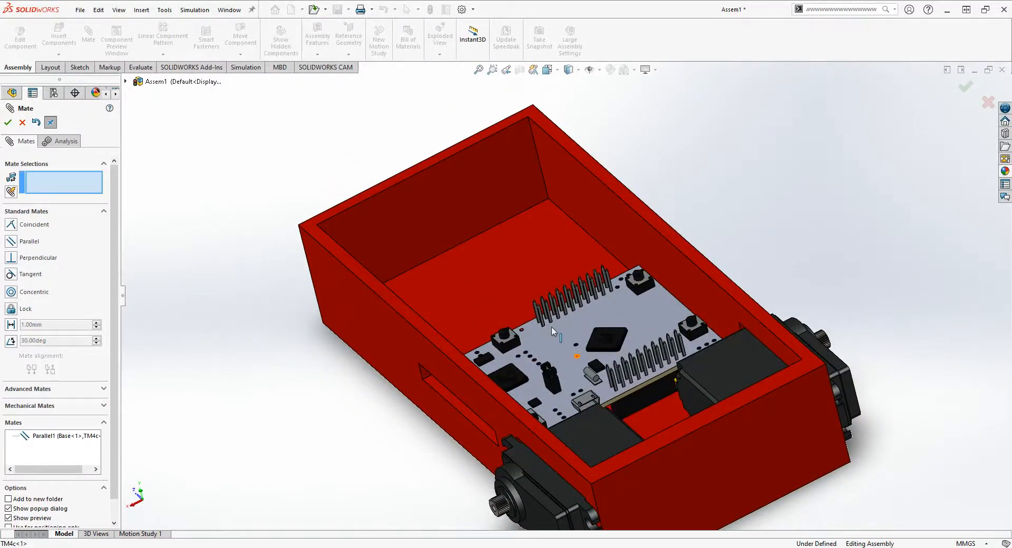
pyautogui.moveTo(552, 326); pyautogui.dragTo(534, 482, button='middle')
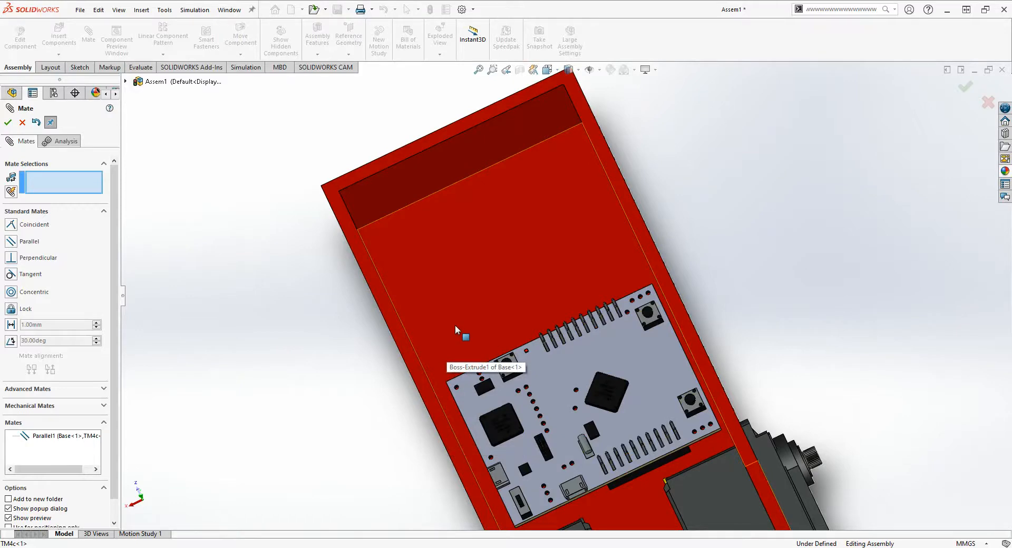
pyautogui.moveTo(454, 325); pyautogui.dragTo(569, 358, button='middle')
pyautogui.click(569, 381)
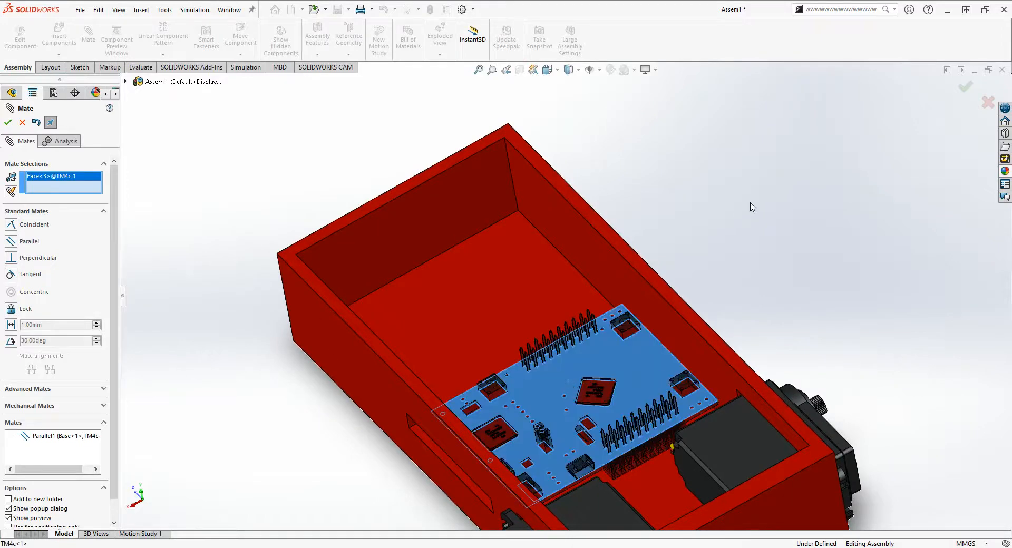
pyautogui.click(22, 124)
pyautogui.click(557, 384)
pyautogui.rightClick(558, 385)
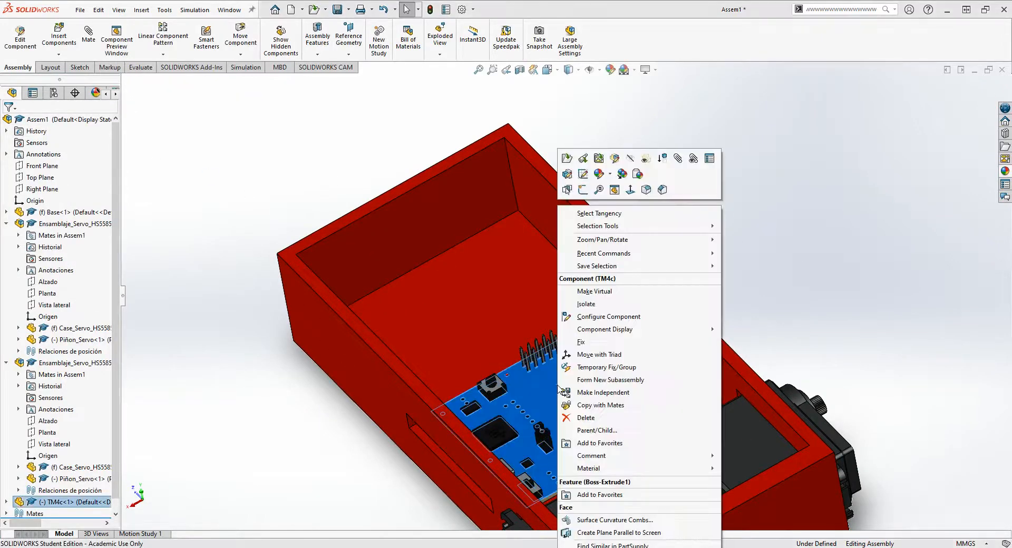
pyautogui.click(581, 342)
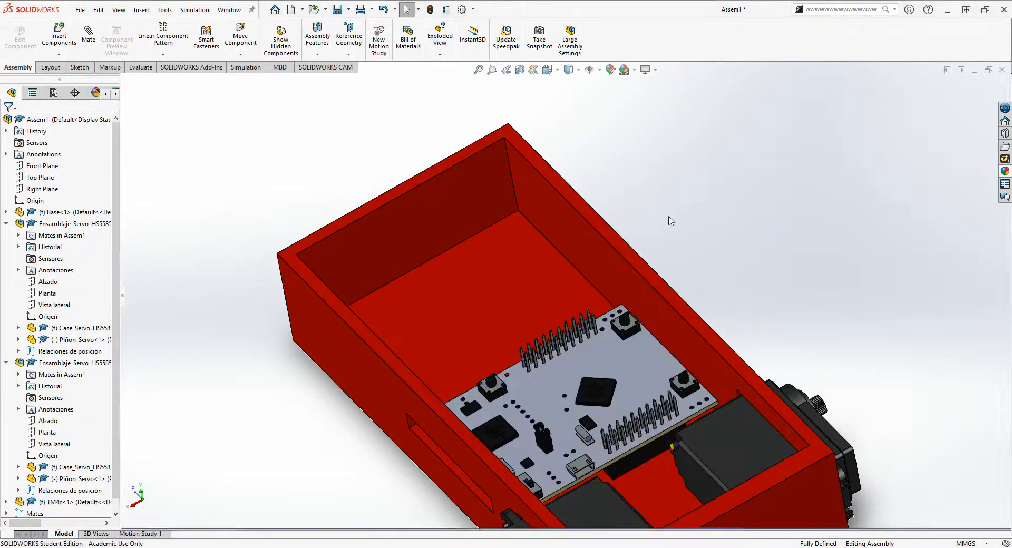
# - Try to move the fixed TM4c board to check that it is locked in place
pyautogui.moveTo(605, 367); pyautogui.dragTo(491, 421)
pyautogui.click(677, 187)
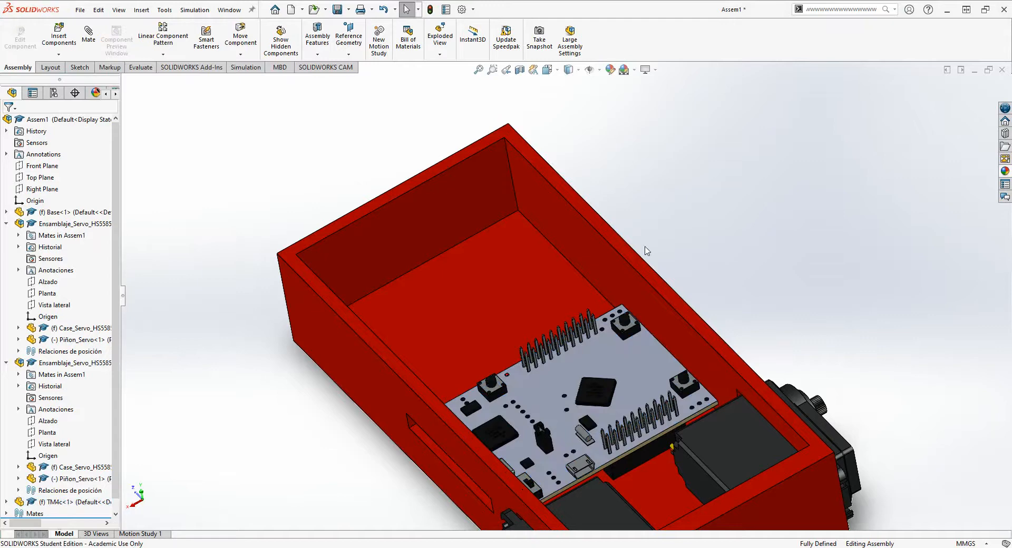
pyautogui.moveTo(614, 348); pyautogui.dragTo(580, 362)
pyautogui.click(751, 214)
# - Float the TM4c board again and shift it slightly on the base floor
pyautogui.rightClick(615, 353)
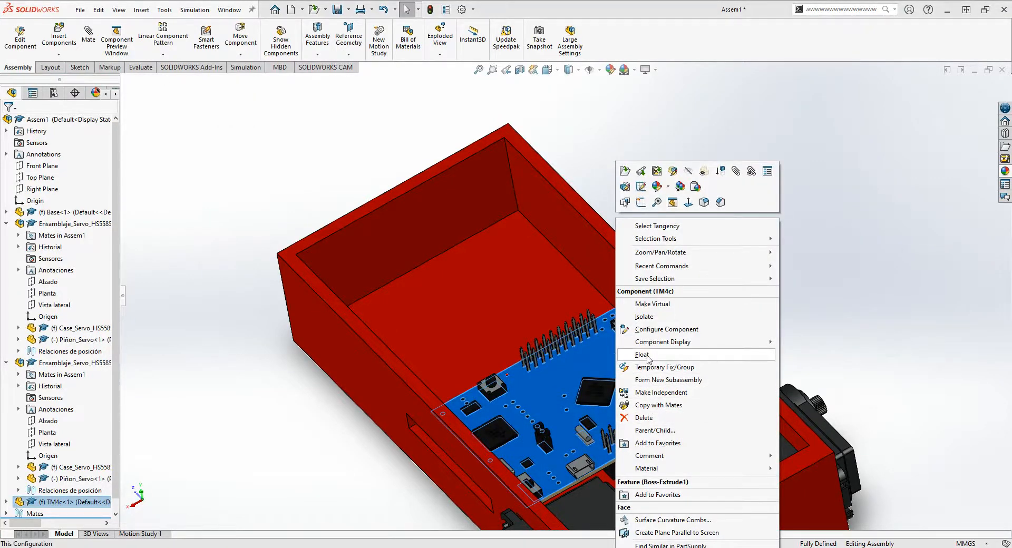
pyautogui.click(642, 355)
pyautogui.click(628, 341)
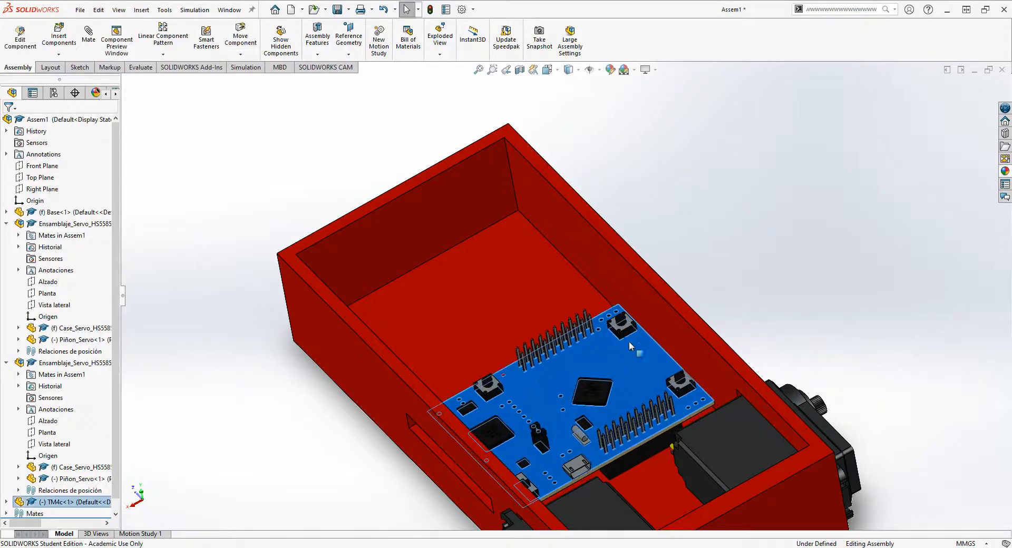
pyautogui.moveTo(628, 341); pyautogui.dragTo(599, 359, button='middle')
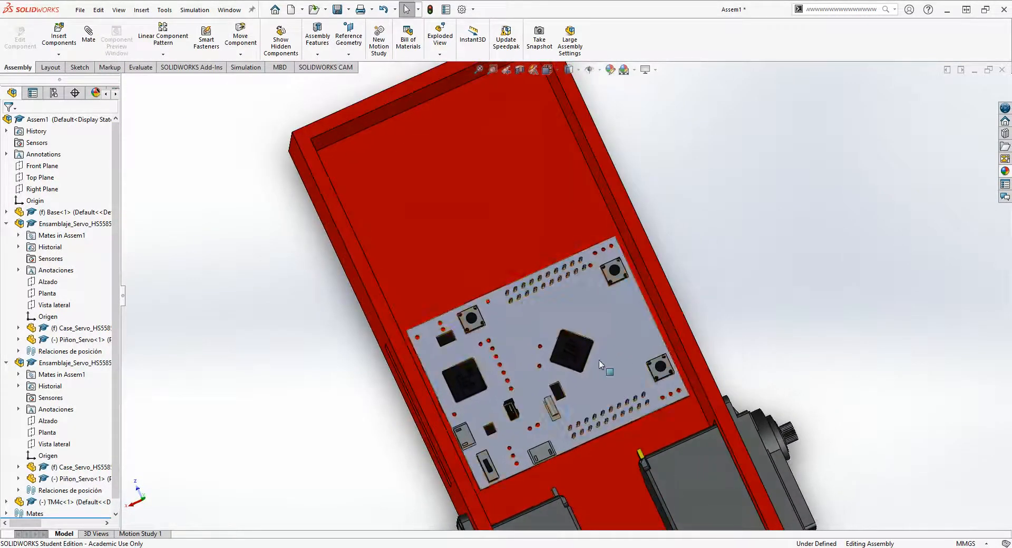
# - Fix the TM4c board at its adjusted position and test that it cannot be moved
pyautogui.click(599, 359)
pyautogui.rightClick(599, 359)
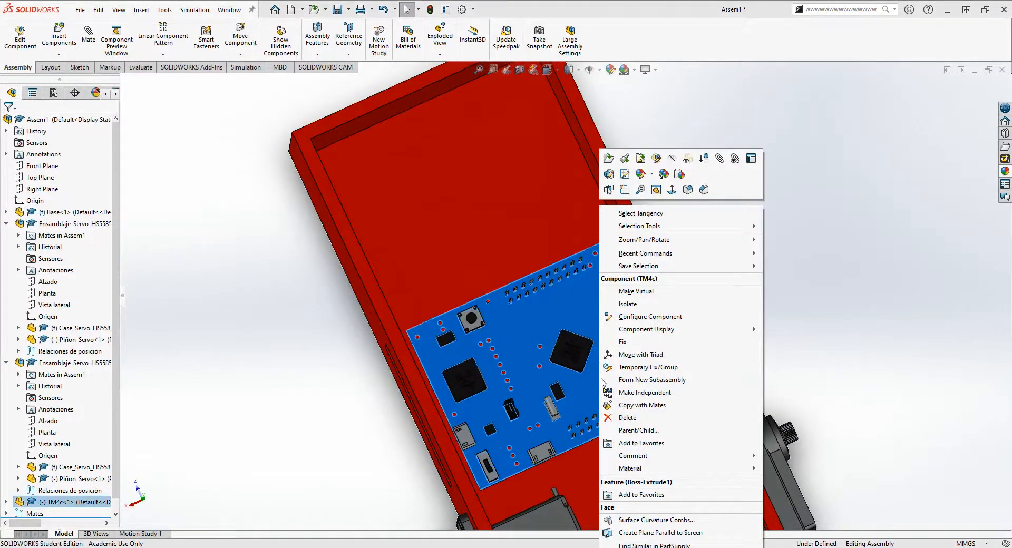
pyautogui.click(622, 343)
pyautogui.moveTo(700, 330); pyautogui.dragTo(630, 301, button='middle')
pyautogui.moveTo(598, 364); pyautogui.dragTo(600, 353)
pyautogui.click(709, 195)
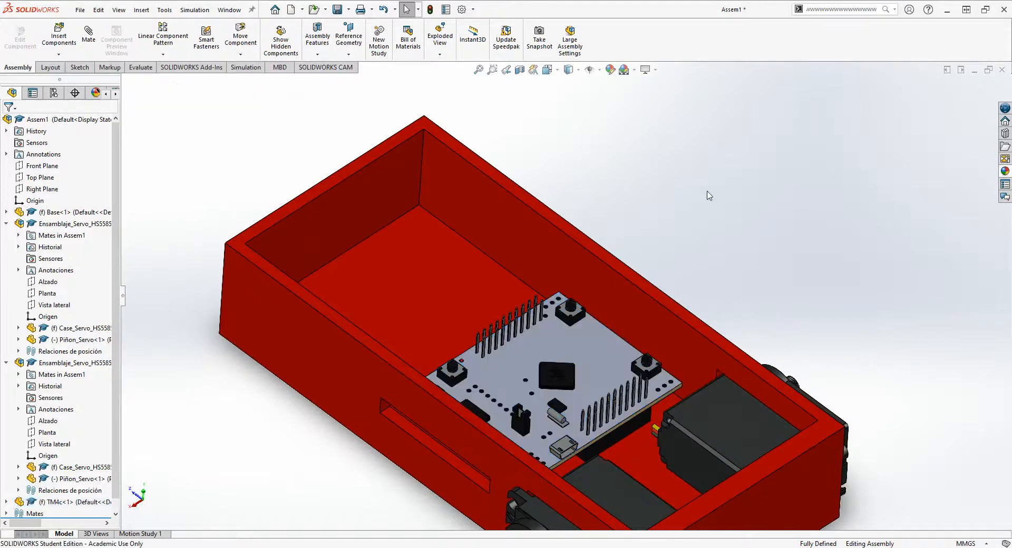
# - Insert the 6AA_battery_holder part and place it over the empty end of the base
pyautogui.moveTo(465, 256); pyautogui.dragTo(482, 298, button='middle')
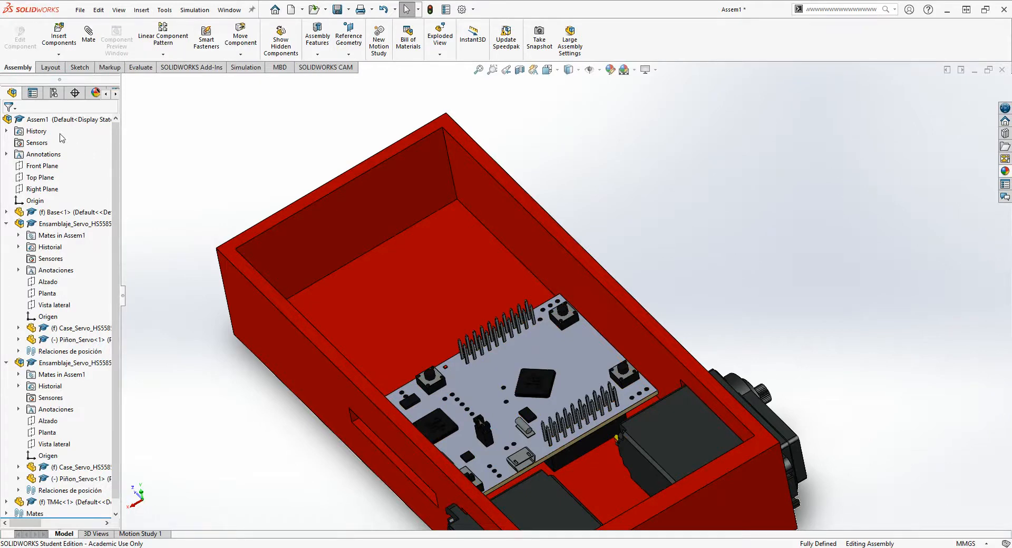
pyautogui.click(68, 46)
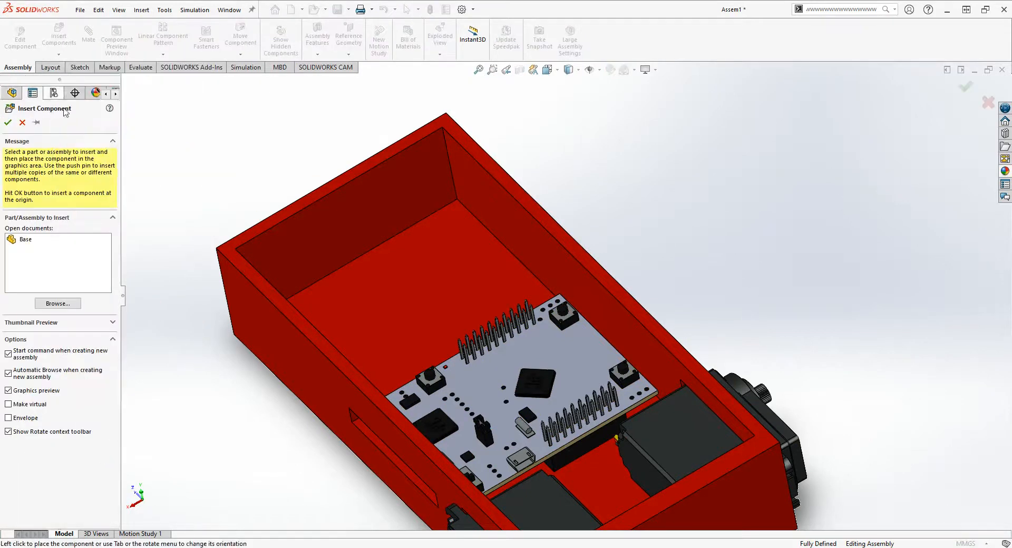
pyautogui.click(54, 304)
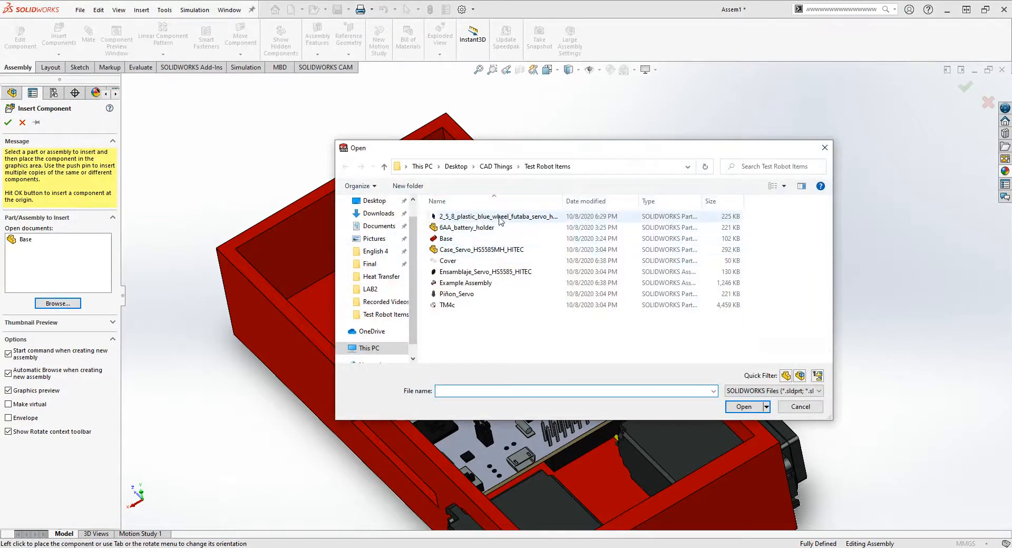
pyautogui.click(467, 230)
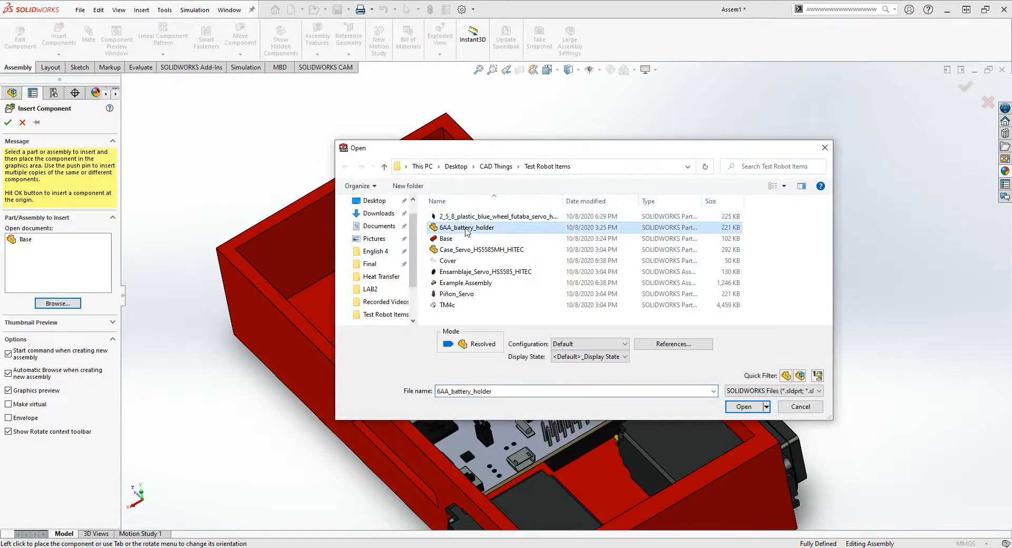
pyautogui.click(743, 406)
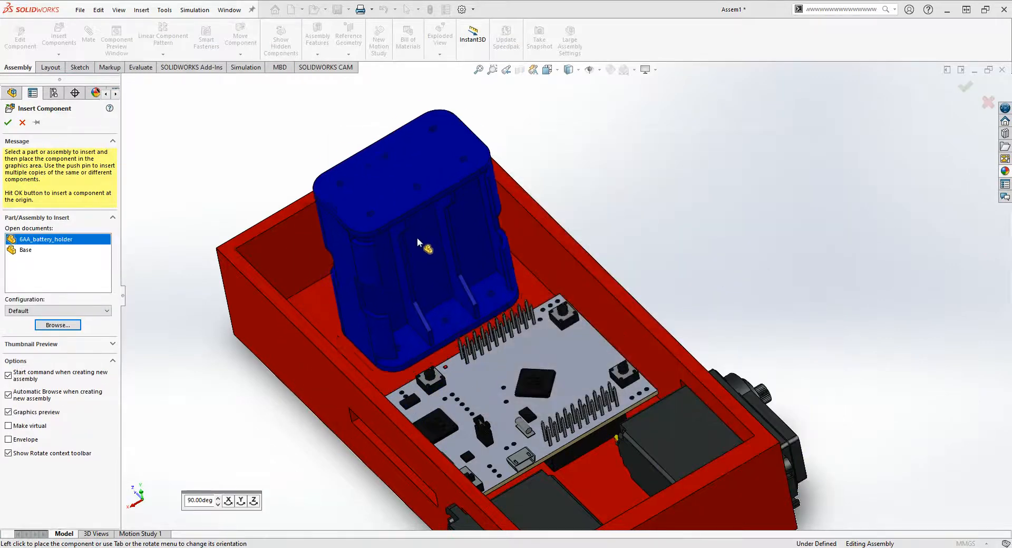
pyautogui.click(417, 229)
pyautogui.moveTo(460, 330); pyautogui.dragTo(408, 236, button='middle')
pyautogui.click(465, 259)
pyautogui.click(631, 190)
# - Rotate the battery holder freely until its open battery compartments face upward and its underside faces the base floor
pyautogui.moveTo(549, 237); pyautogui.dragTo(432, 247, button='middle')
pyautogui.scroll(4, 566, 280)
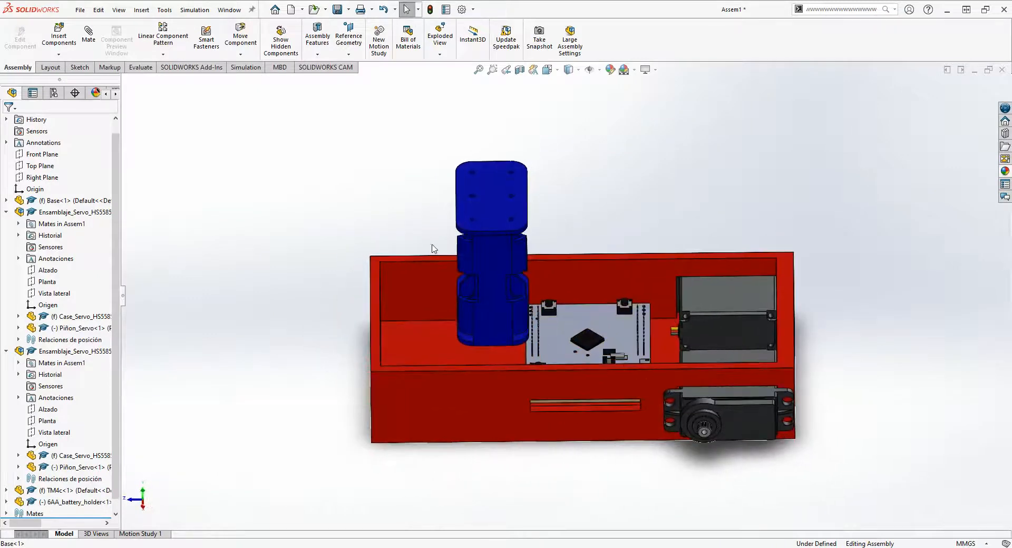
pyautogui.click(242, 56)
pyautogui.click(253, 80)
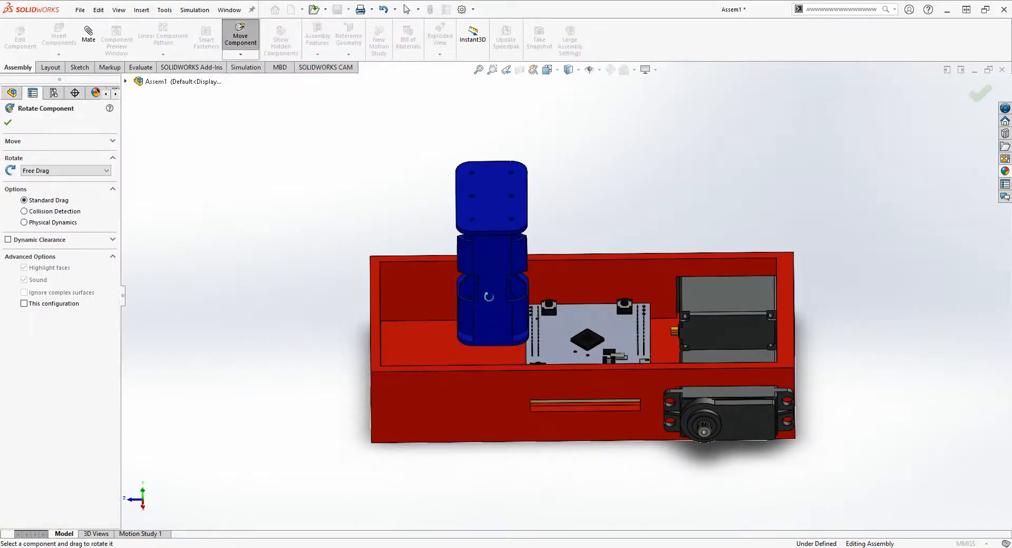
pyautogui.moveTo(490, 295); pyautogui.dragTo(492, 242, button='middle')
pyautogui.moveTo(492, 242); pyautogui.dragTo(598, 265)
pyautogui.moveTo(491, 170); pyautogui.dragTo(470, 387)
pyautogui.moveTo(497, 364); pyautogui.dragTo(566, 293, button='middle')
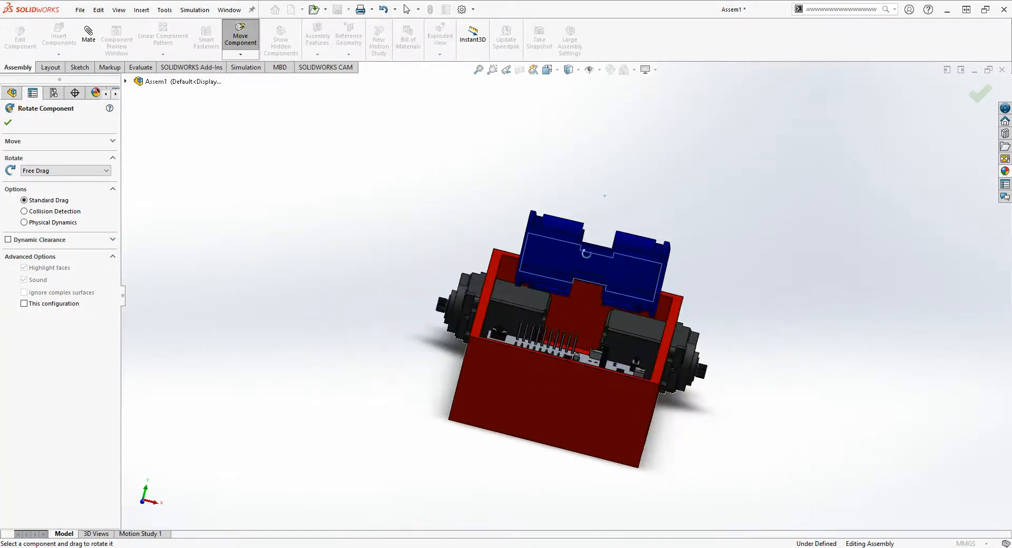
pyautogui.click(249, 57)
pyautogui.click(249, 57)
pyautogui.click(8, 122)
# - Add a coincident mate between the battery holder's underside face and the base's inner floor
pyautogui.moveTo(519, 308); pyautogui.dragTo(339, 324, button='middle')
pyautogui.scroll(-2, 372, 237)
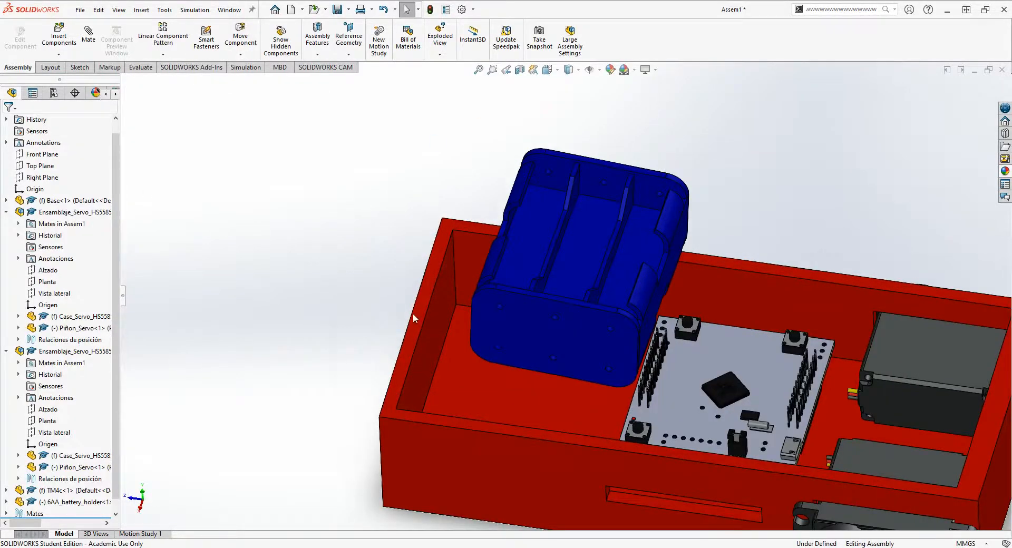
pyautogui.moveTo(413, 315)
pyautogui.mouseDown(button='middle')
pyautogui.moveTo(459, 340)
pyautogui.moveTo(419, 299)
pyautogui.moveTo(409, 315)
pyautogui.mouseUp(button='middle')
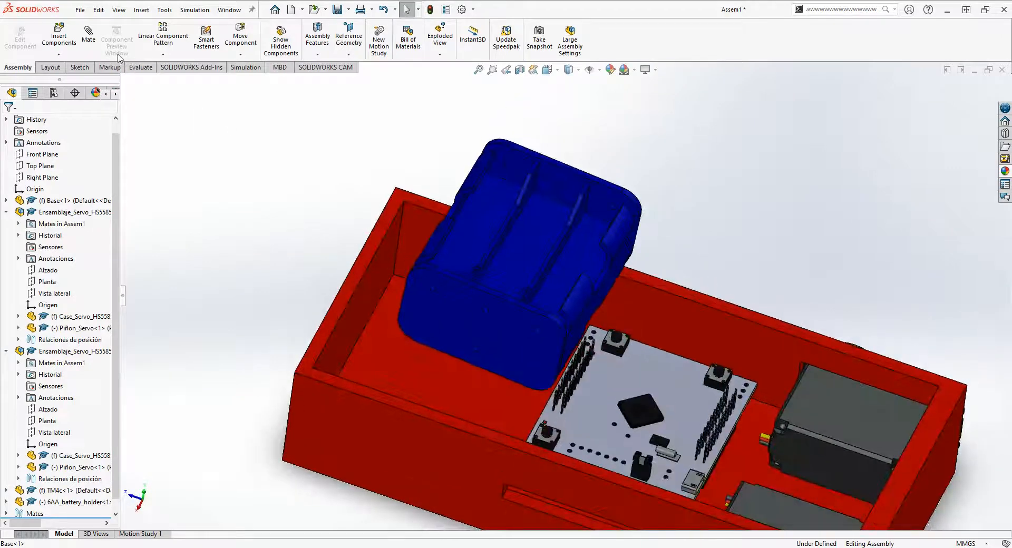
pyautogui.click(87, 39)
pyautogui.scroll(-3, 414, 362)
pyautogui.moveTo(417, 366); pyautogui.dragTo(638, 290, button='middle')
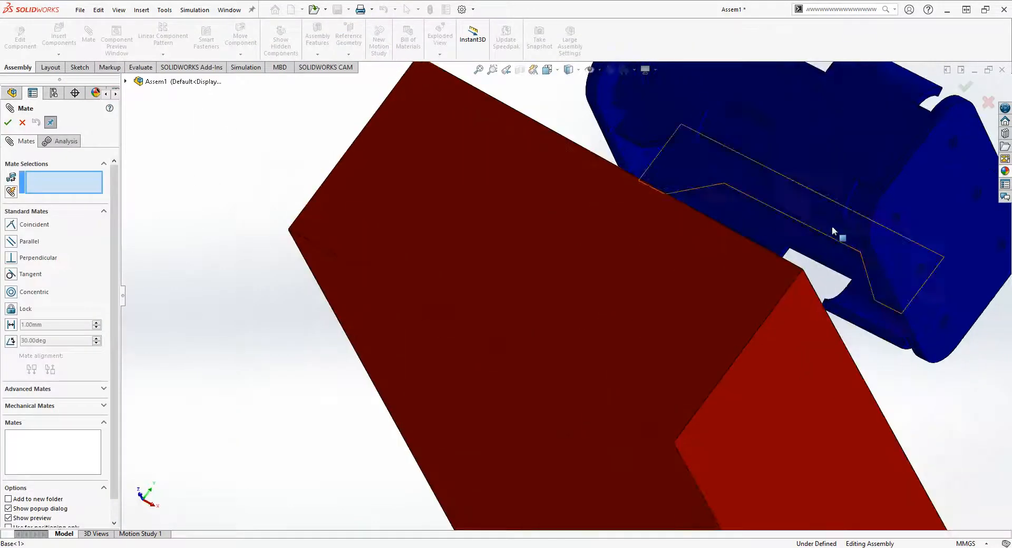
pyautogui.moveTo(832, 226); pyautogui.dragTo(786, 274, button='middle')
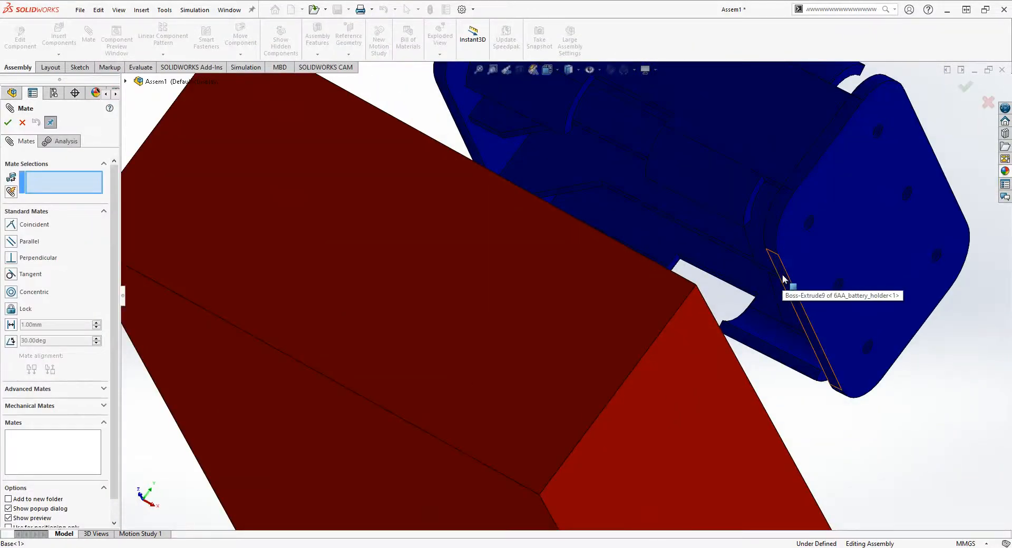
pyautogui.click(784, 279)
pyautogui.moveTo(639, 300); pyautogui.dragTo(816, 307, button='middle')
pyautogui.click(815, 308)
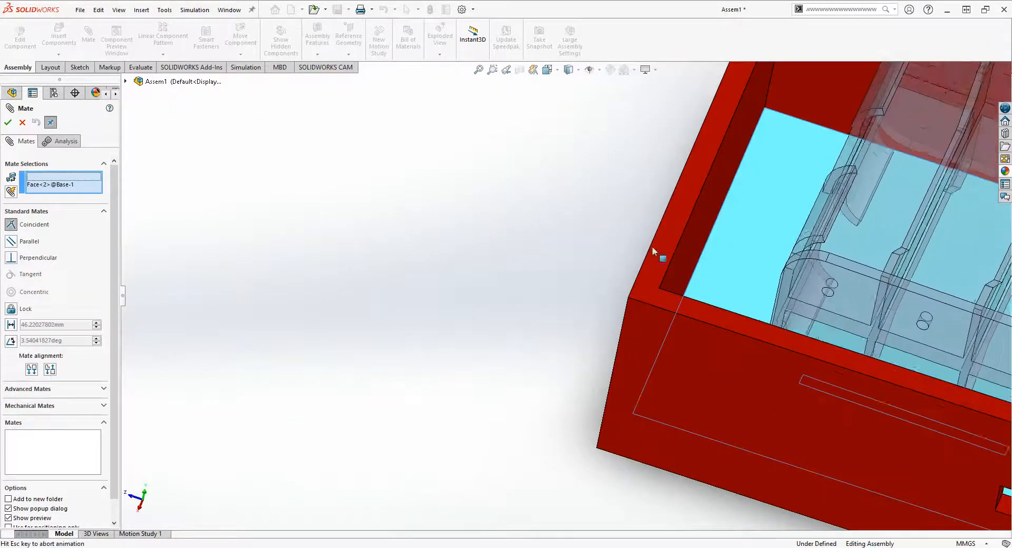
pyautogui.click(11, 124)
# - Position the battery holder between the base's end wall and the TM4c board, viewing the assembly from directly above
pyautogui.scroll(3, 851, 246)
pyautogui.moveTo(851, 246); pyautogui.dragTo(824, 333, button='middle')
pyautogui.moveTo(802, 296); pyautogui.dragTo(749, 292)
pyautogui.scroll(-3, 704, 198)
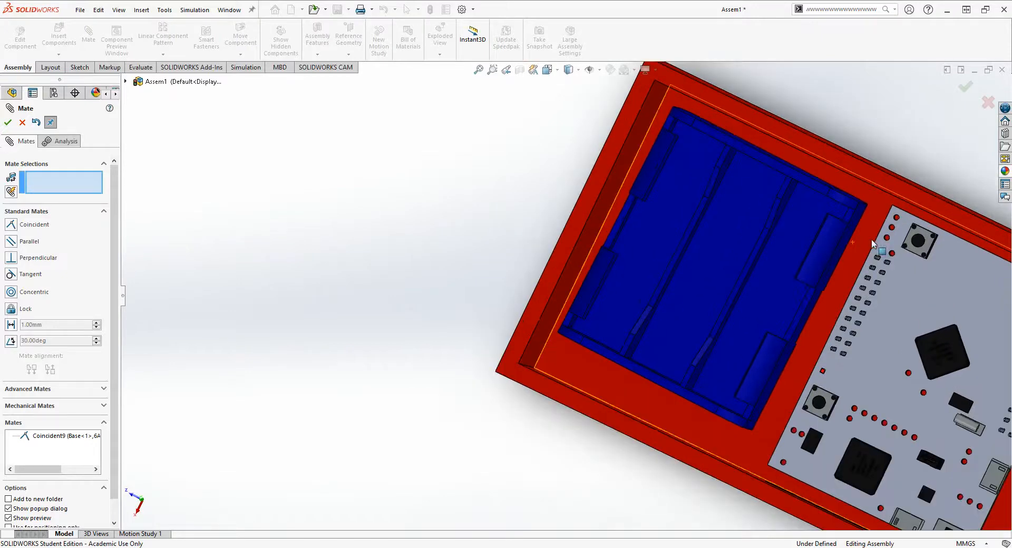
pyautogui.click(556, 77)
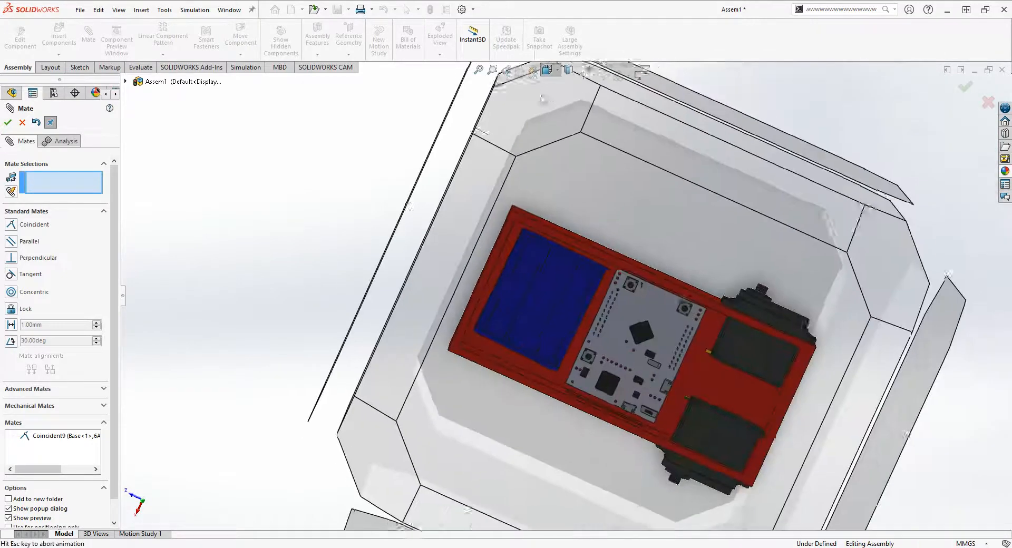
pyautogui.click(418, 388)
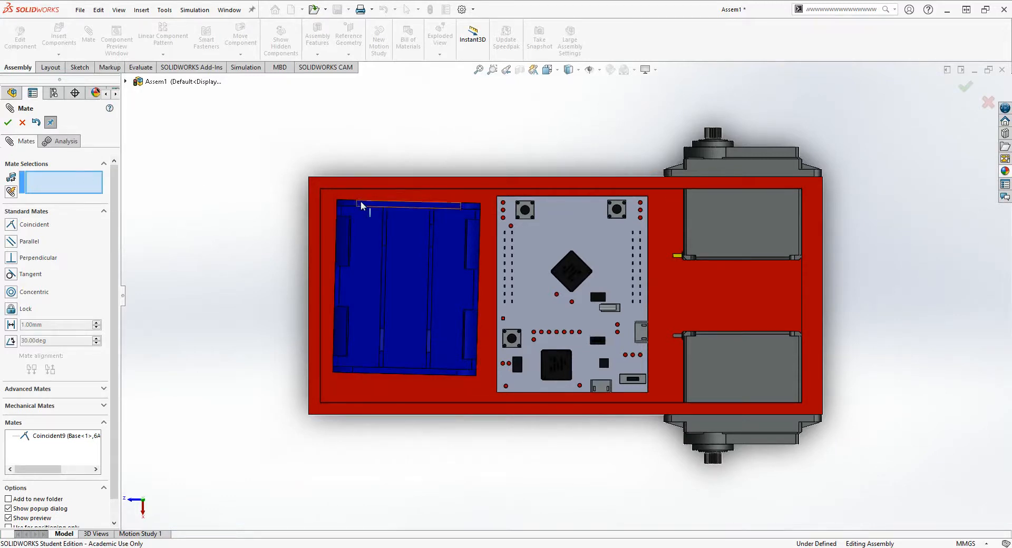
# - Add a parallel mate between the battery holder's end face and the inner face of the base's side wall opposite the slot
pyautogui.scroll(-3, 417, 208)
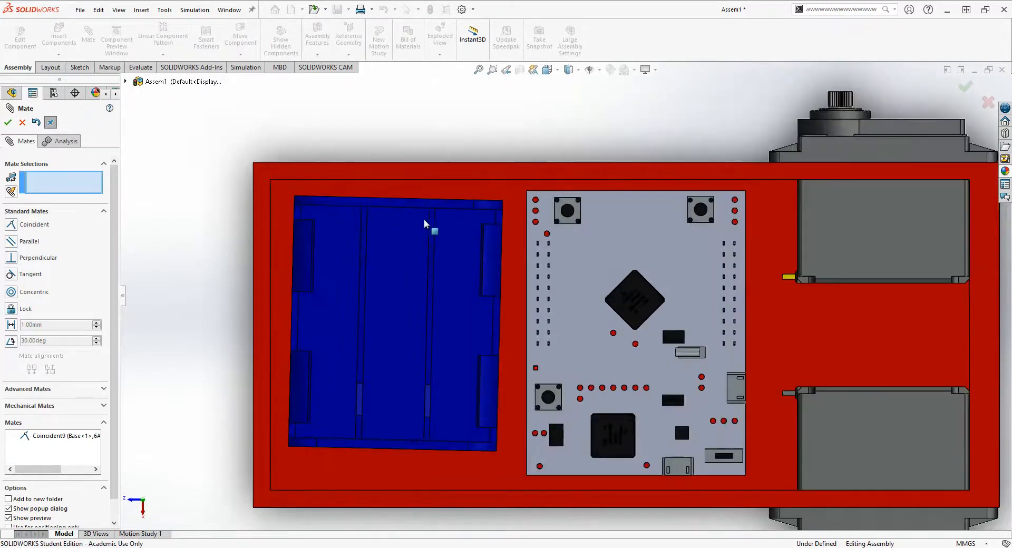
pyautogui.moveTo(424, 219); pyautogui.dragTo(408, 253, button='middle')
pyautogui.click(425, 211)
pyautogui.moveTo(424, 211); pyautogui.dragTo(437, 153, button='middle')
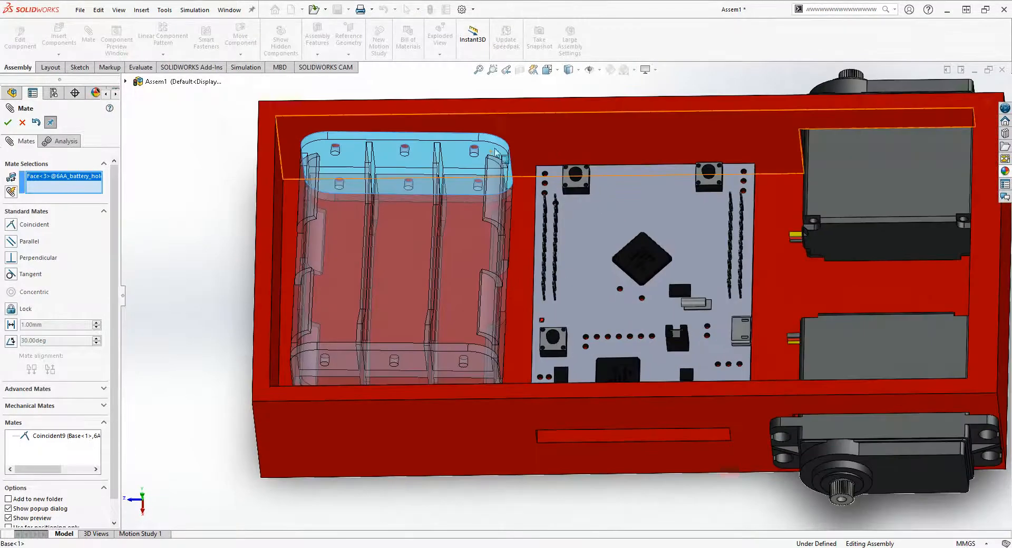
pyautogui.click(437, 152)
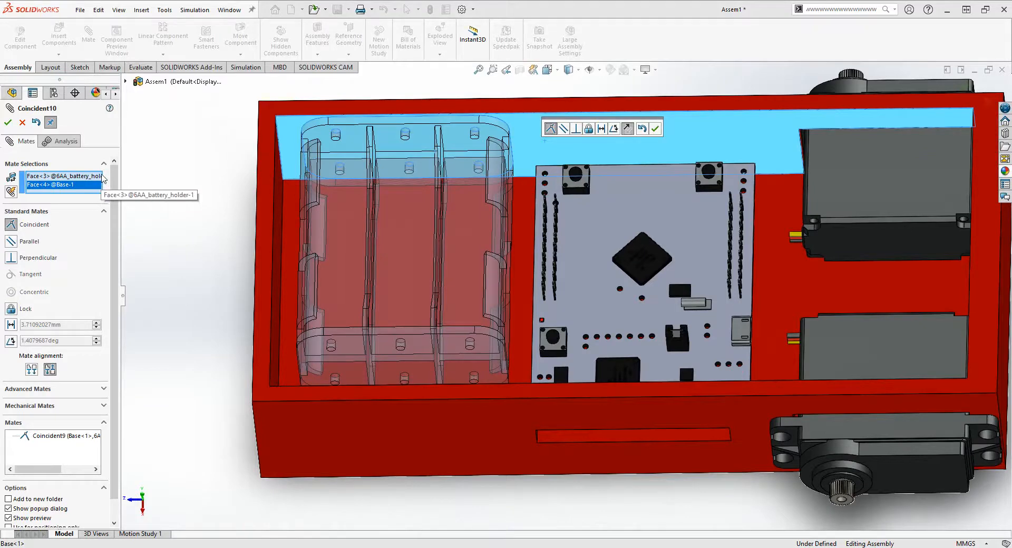
pyautogui.click(12, 241)
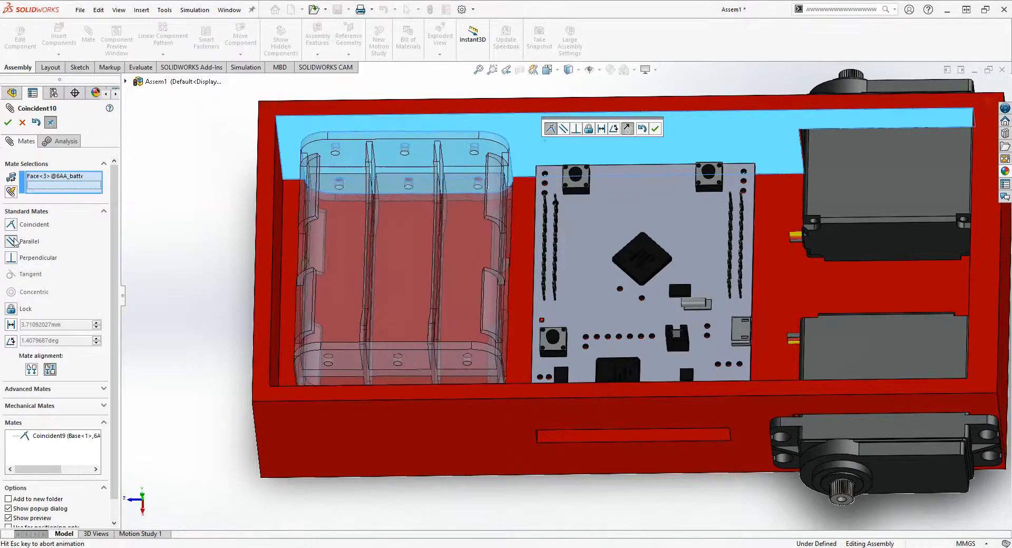
pyautogui.click(8, 122)
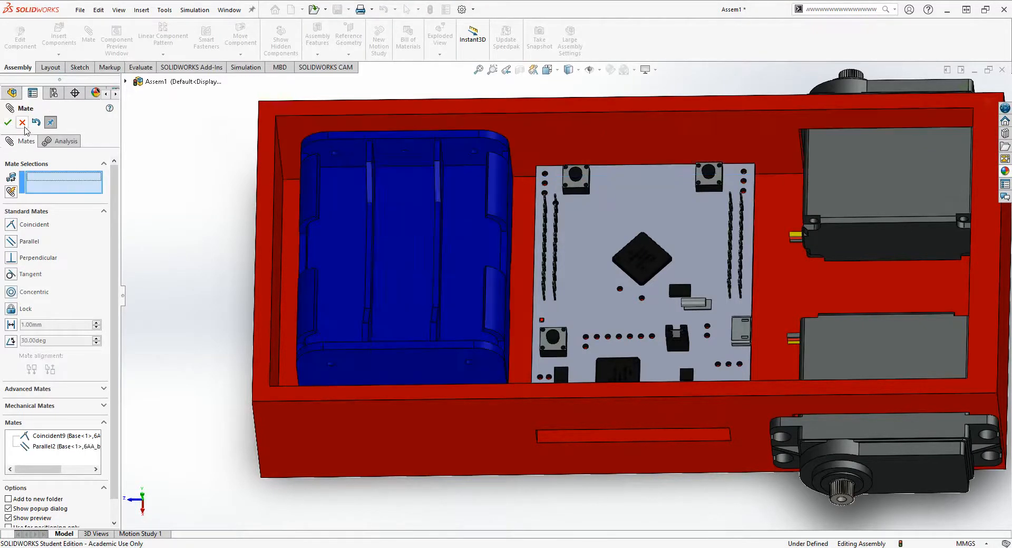
# - Adjust the battery holder's position on the base floor and inspect how it fits beside the TM4c board
pyautogui.moveTo(421, 237); pyautogui.dragTo(381, 273, button='middle')
pyautogui.moveTo(381, 273)
pyautogui.mouseDown()
pyautogui.moveTo(394, 259)
pyautogui.moveTo(393, 266)
pyautogui.mouseUp()
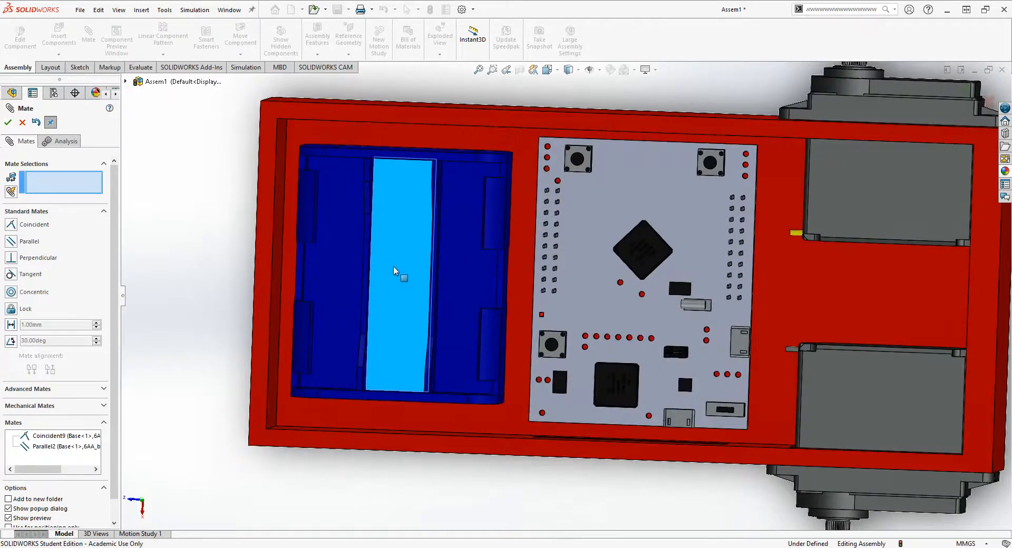
pyautogui.scroll(2, 494, 351)
pyautogui.moveTo(494, 351); pyautogui.dragTo(564, 173, button='middle')
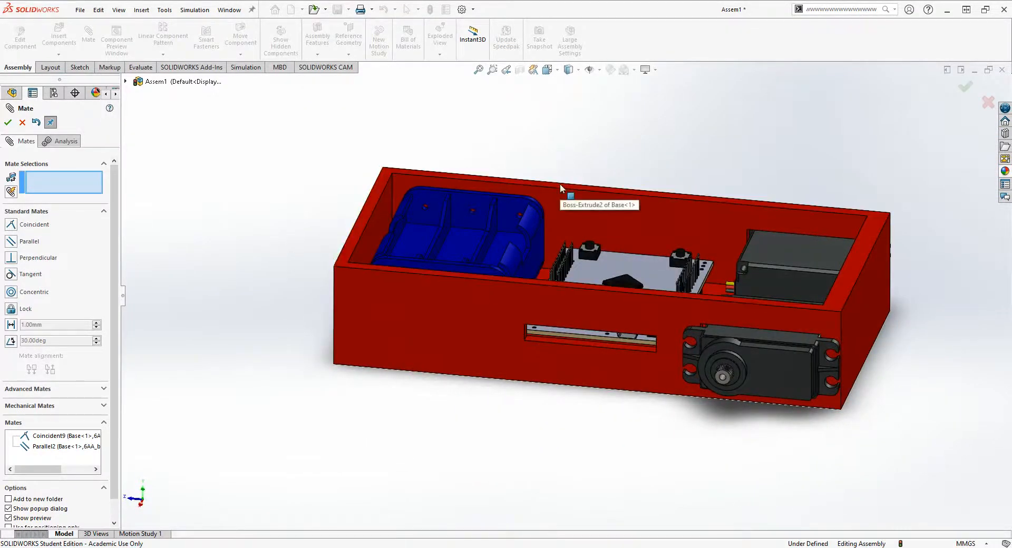
pyautogui.scroll(1, 569, 220)
pyautogui.scroll(-1, 591, 226)
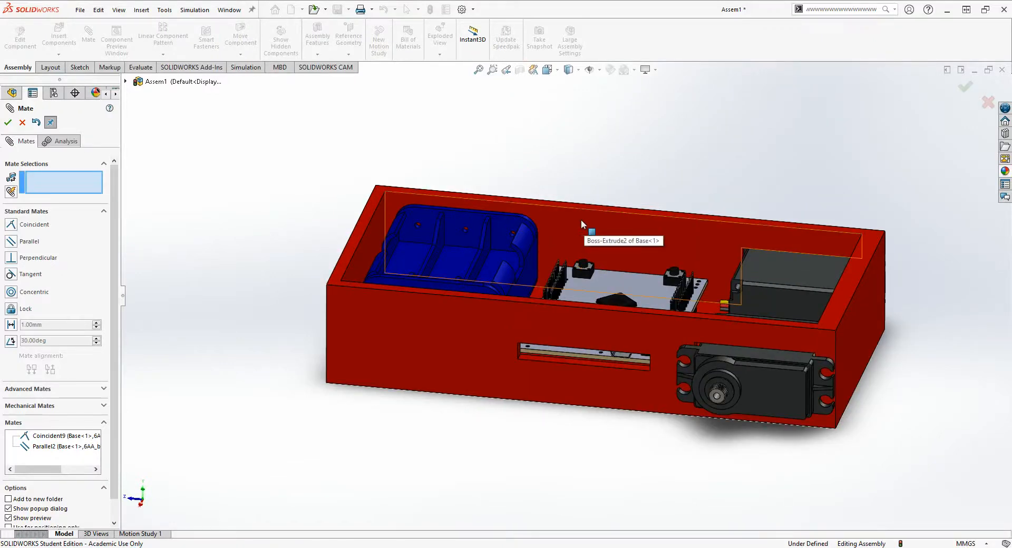
# - Check the battery holder's fit inside the base from several angles and finish the mating session
pyautogui.moveTo(582, 210); pyautogui.dragTo(588, 259, button='middle')
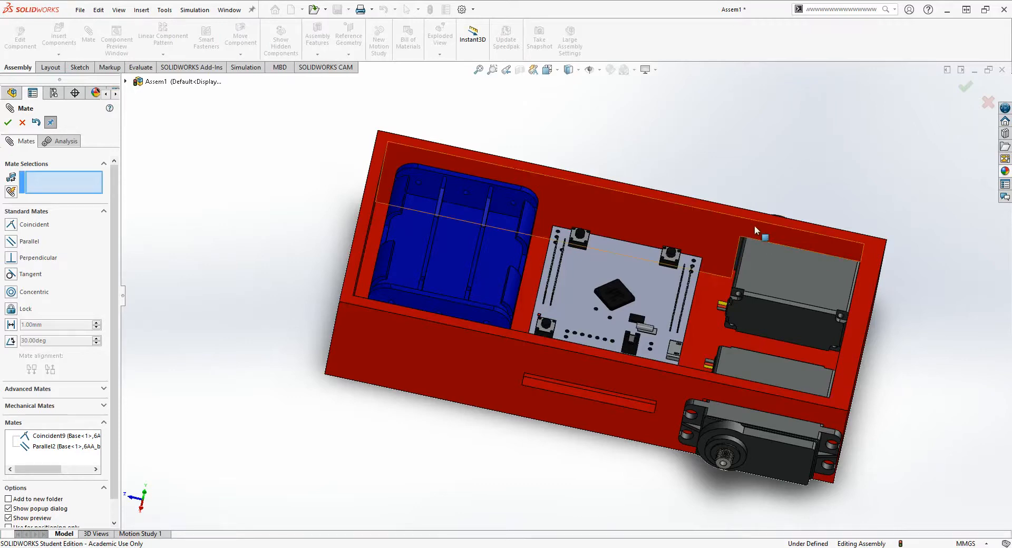
pyautogui.moveTo(646, 208); pyautogui.dragTo(525, 350, button='middle')
pyautogui.scroll(3, 625, 326)
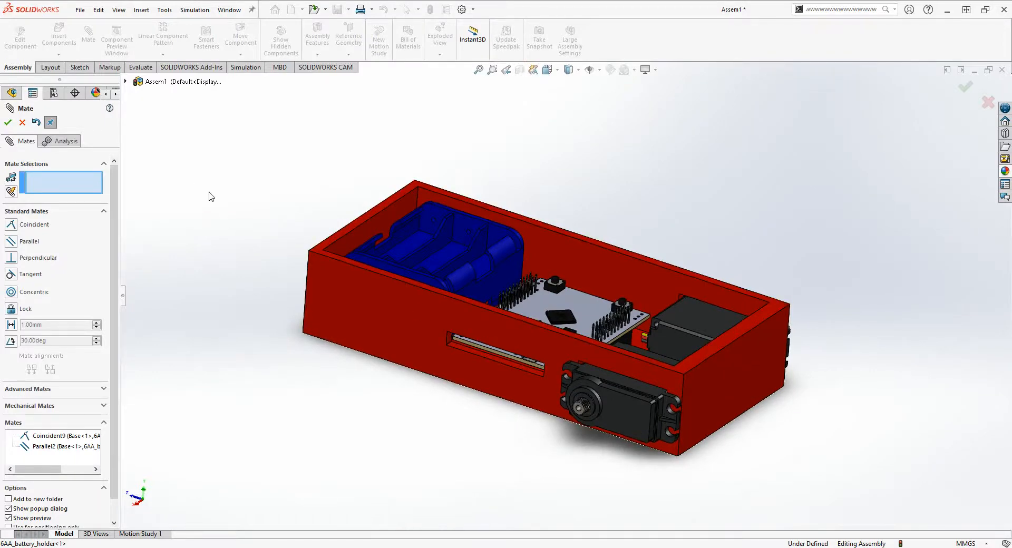
pyautogui.click(28, 127)
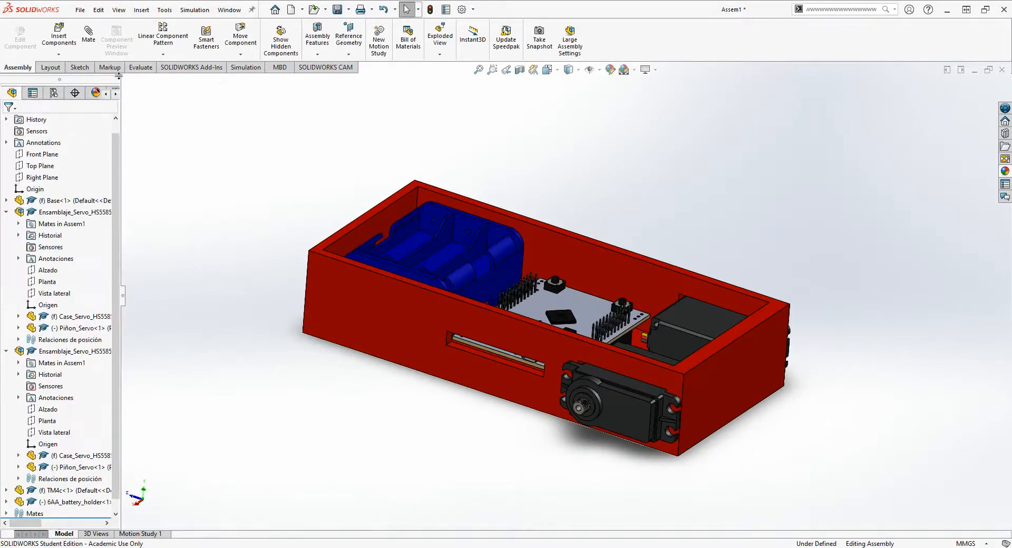
# - Insert the 2_5_8_plastic_blue_wheel_futaba_servo_hub part and place it near the servo on the slotted side of the base
pyautogui.click(59, 39)
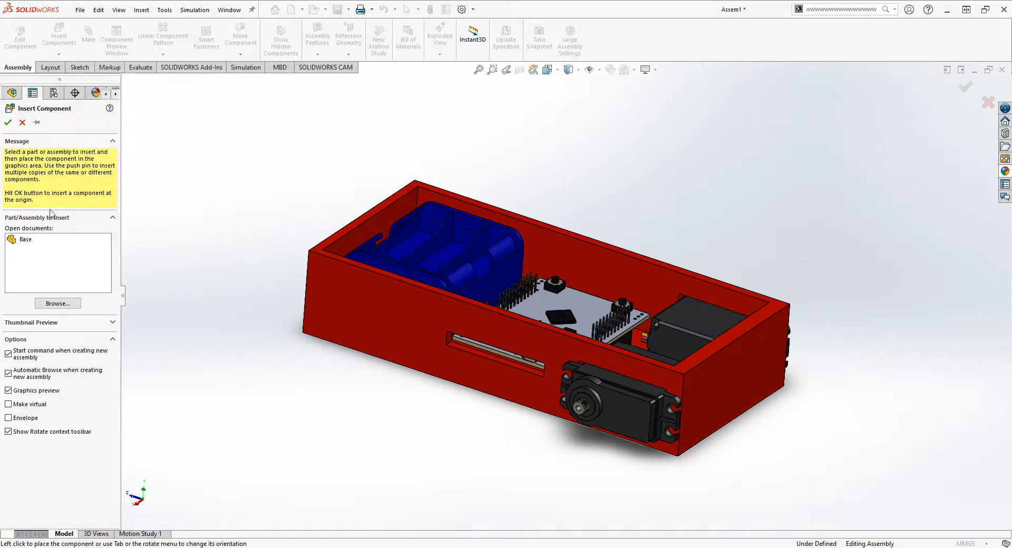
pyautogui.click(43, 306)
pyautogui.click(491, 216)
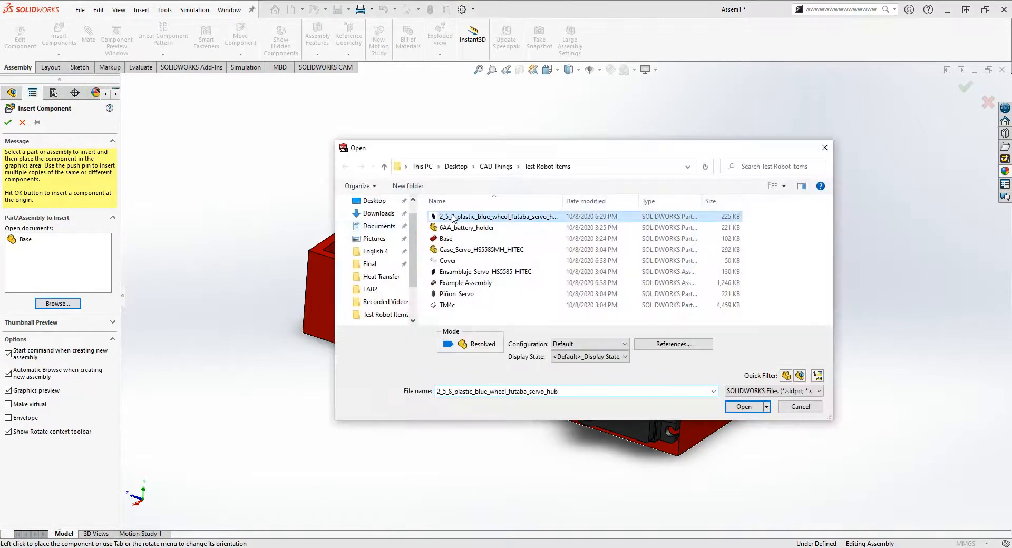
pyautogui.click(747, 406)
pyautogui.click(547, 432)
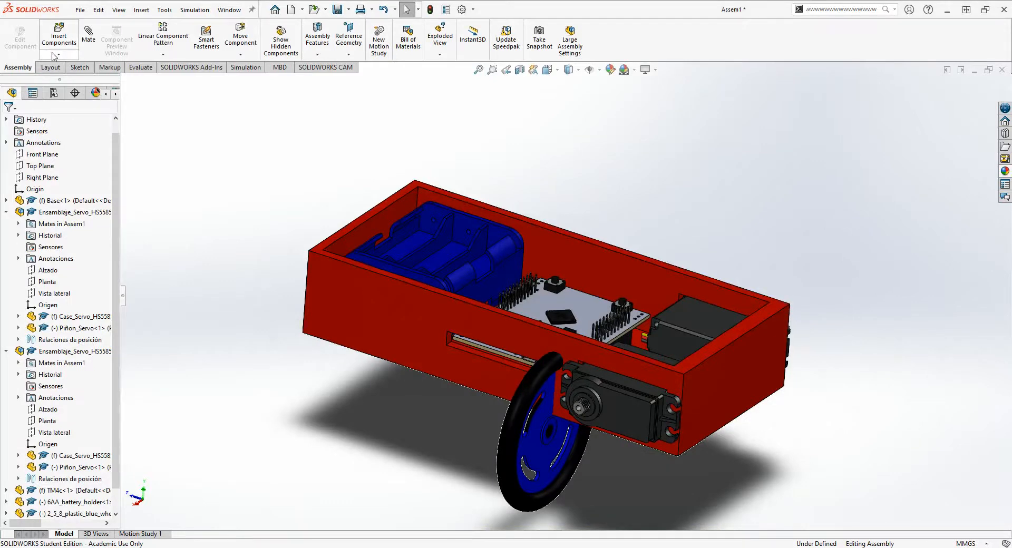
# - Insert a second 2_5_8_plastic_blue_wheel_futaba_servo_hub part and place it beside the base near the other servo
pyautogui.click(57, 44)
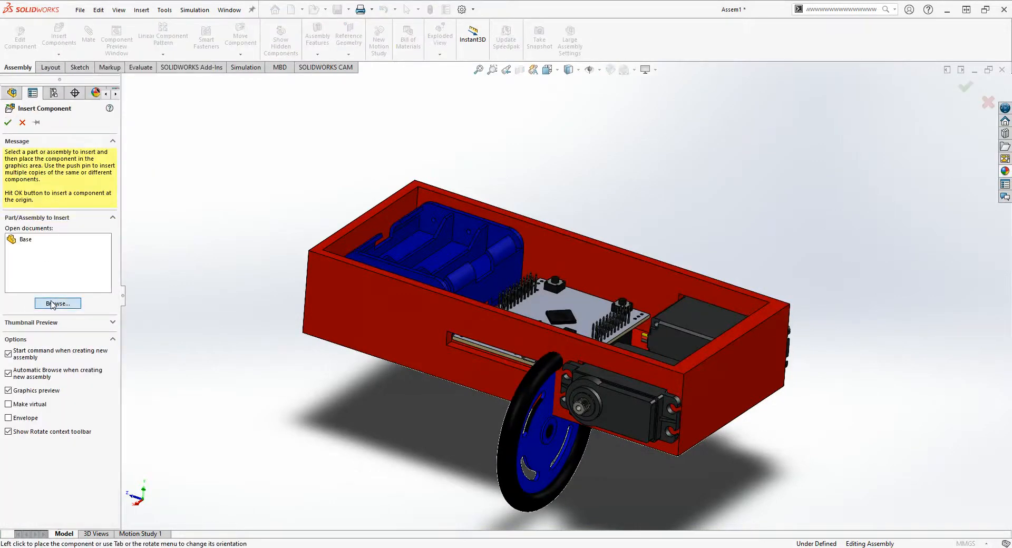
pyautogui.click(53, 304)
pyautogui.click(495, 216)
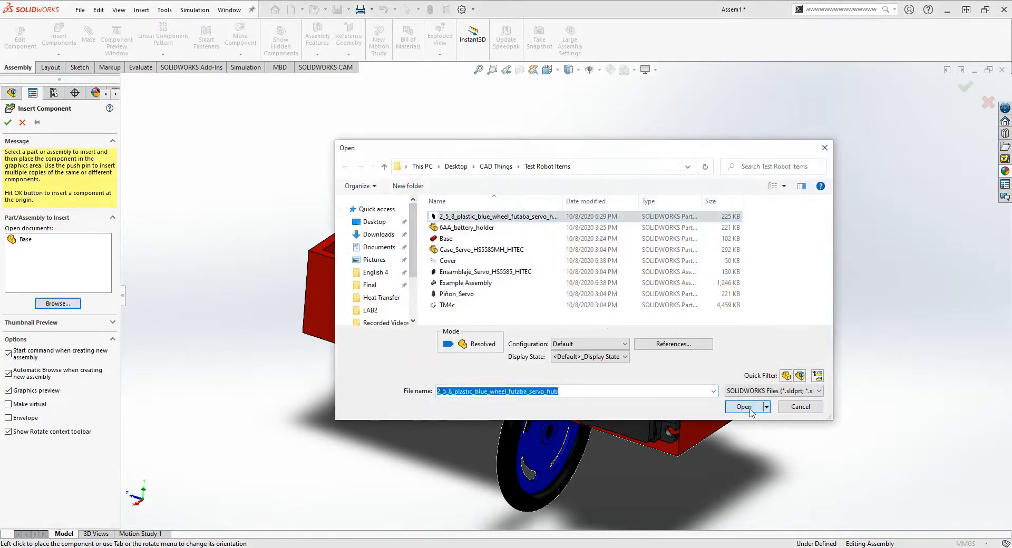
pyautogui.click(744, 407)
pyautogui.click(745, 396)
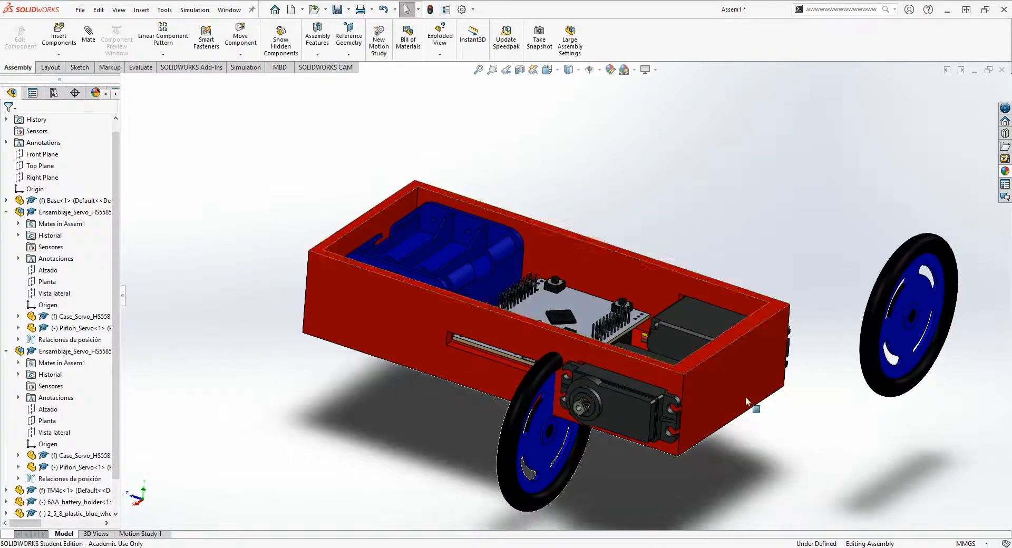
# - Move the first wheel away from the servo so it stands beside the base's slotted wall
pyautogui.moveTo(746, 396); pyautogui.dragTo(680, 353, button='middle')
pyautogui.scroll(1, 610, 454)
pyautogui.scroll(-2, 610, 454)
pyautogui.click(530, 366)
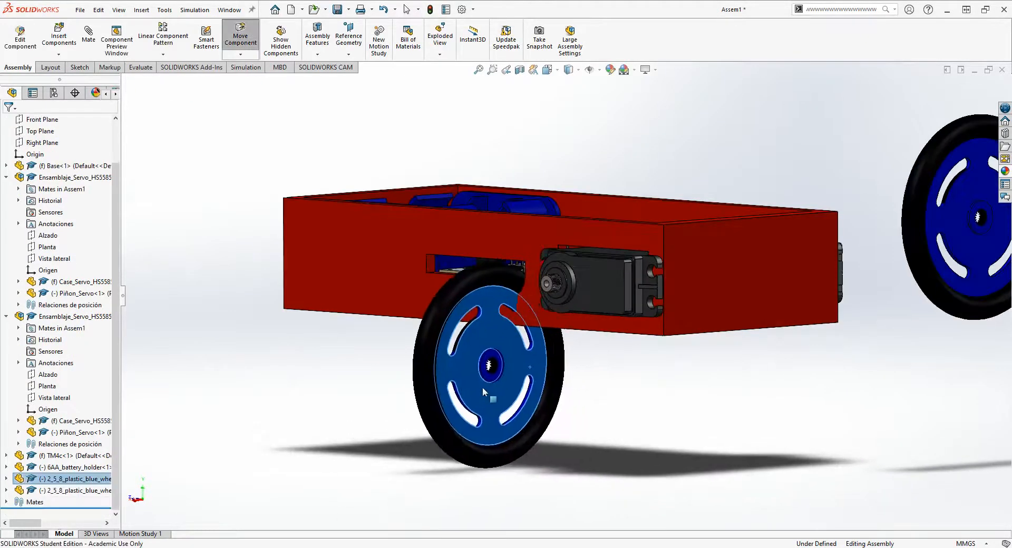
pyautogui.moveTo(482, 386); pyautogui.dragTo(406, 302)
pyautogui.scroll(1, 512, 330)
pyautogui.click(553, 336)
# - Examine the toothed output gear and its centre hole on the servo beside the slot
pyautogui.scroll(-1, 554, 336)
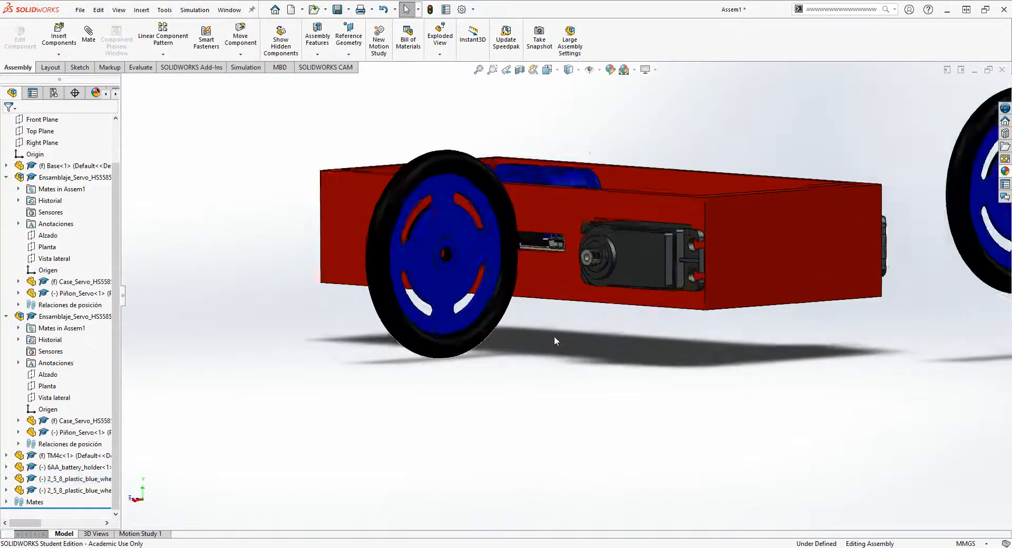
pyautogui.scroll(-2, 555, 336)
pyautogui.scroll(-5, 593, 214)
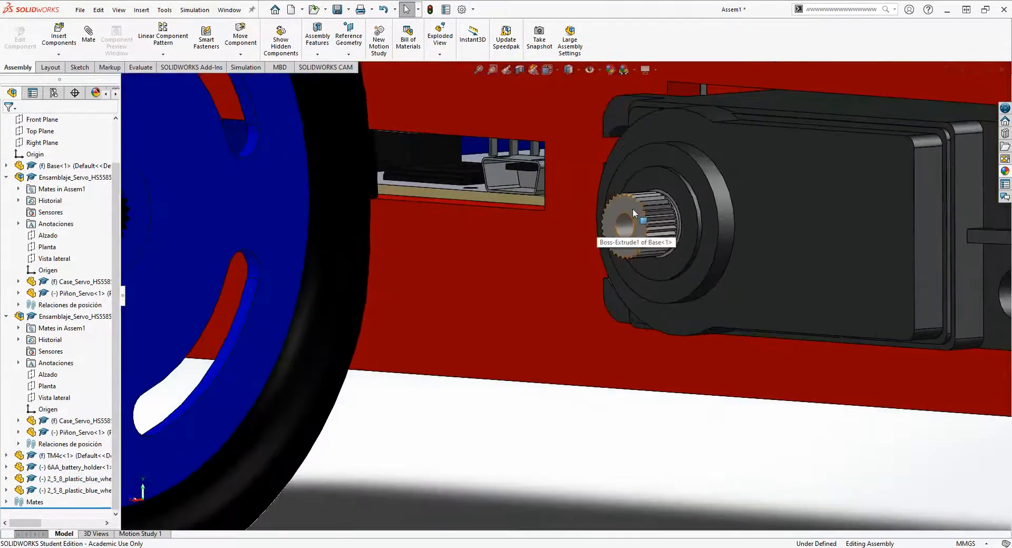
pyautogui.click(634, 234)
pyautogui.hotkey('ctrl', '8')
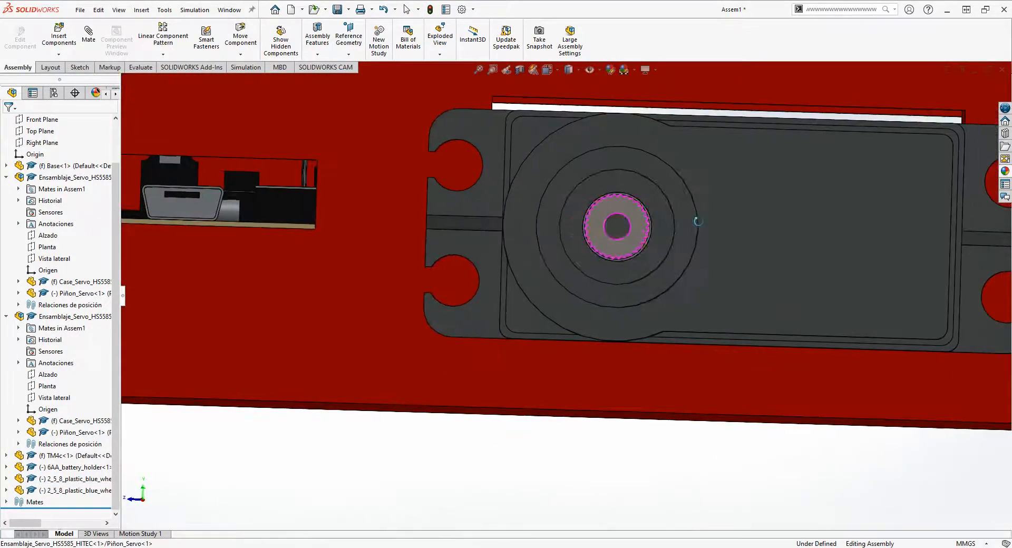
pyautogui.moveTo(618, 246); pyautogui.dragTo(617, 245, button='middle')
pyautogui.scroll(-2, 617, 245)
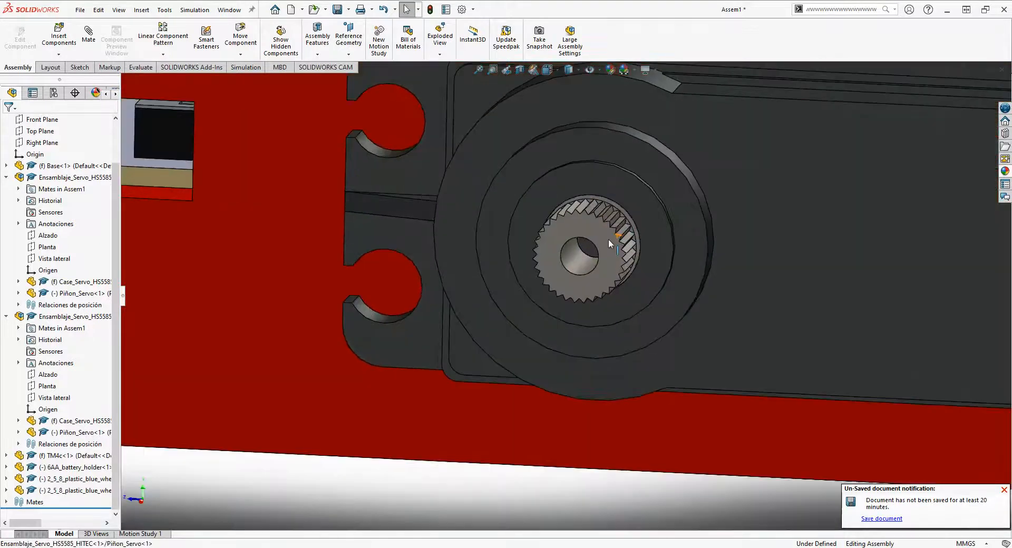
pyautogui.moveTo(545, 268); pyautogui.dragTo(557, 285, button='middle')
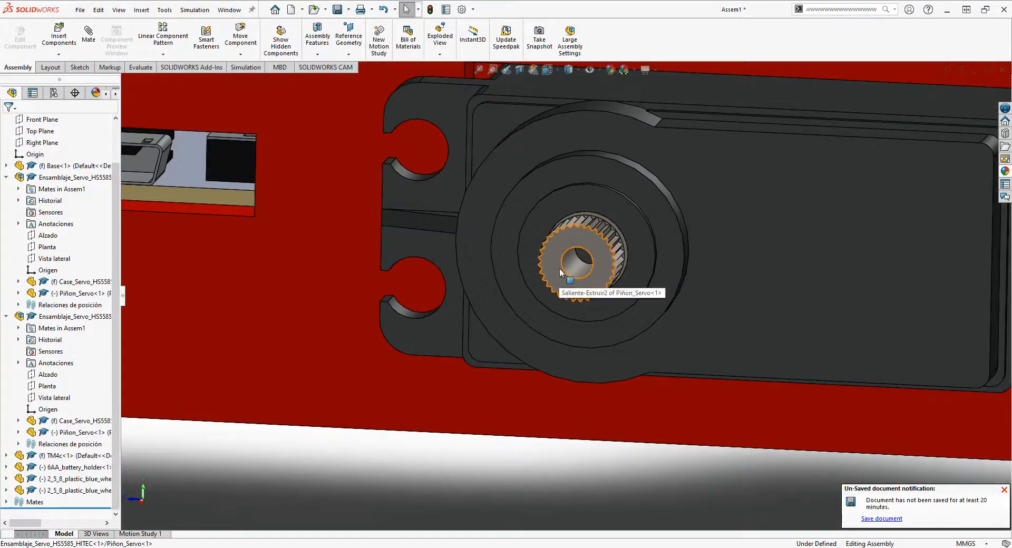
pyautogui.scroll(-2, 574, 248)
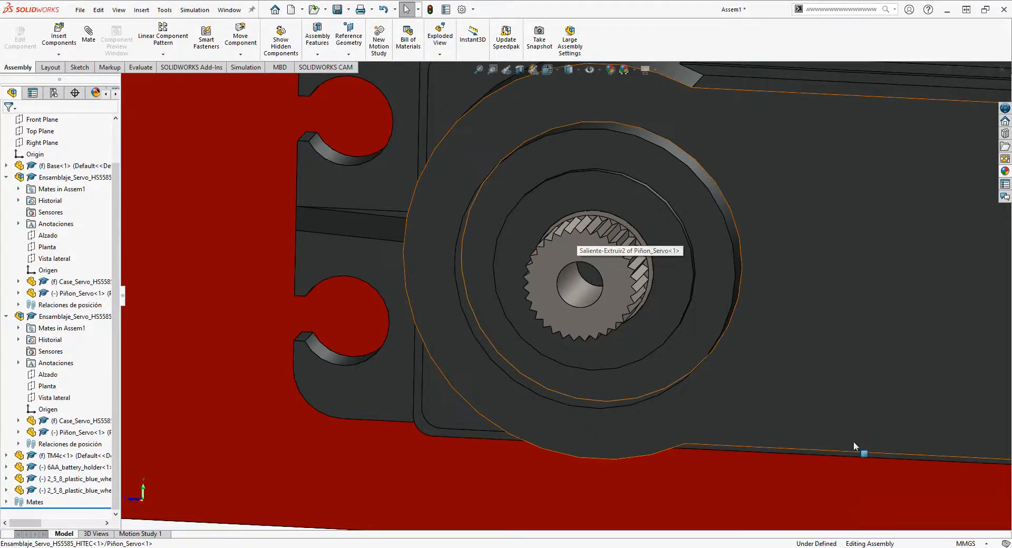
# - Rebuild and save the assembly as "Solidworks Series Assembly" in the Test Robot Items folder
pyautogui.click(79, 10)
pyautogui.click(101, 152)
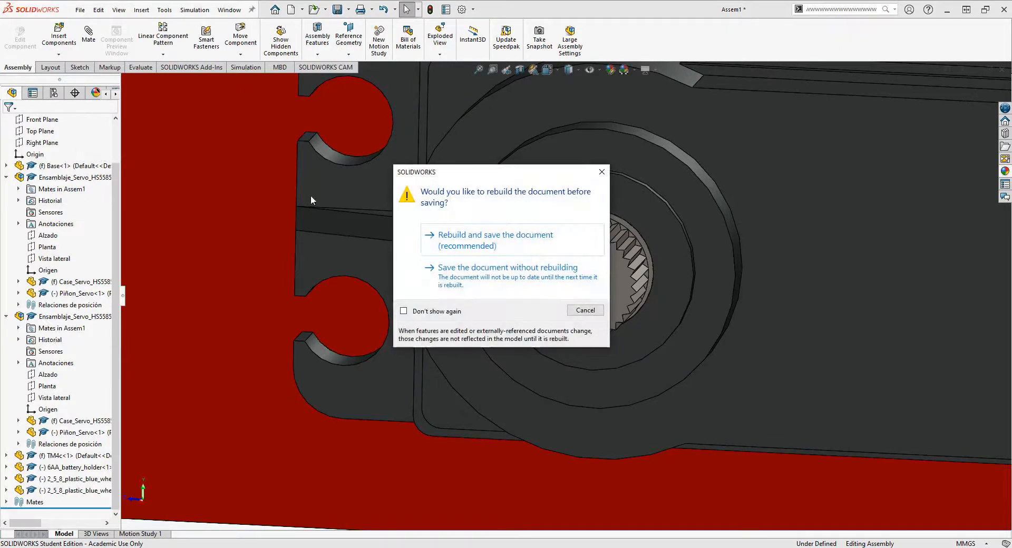
pyautogui.click(448, 244)
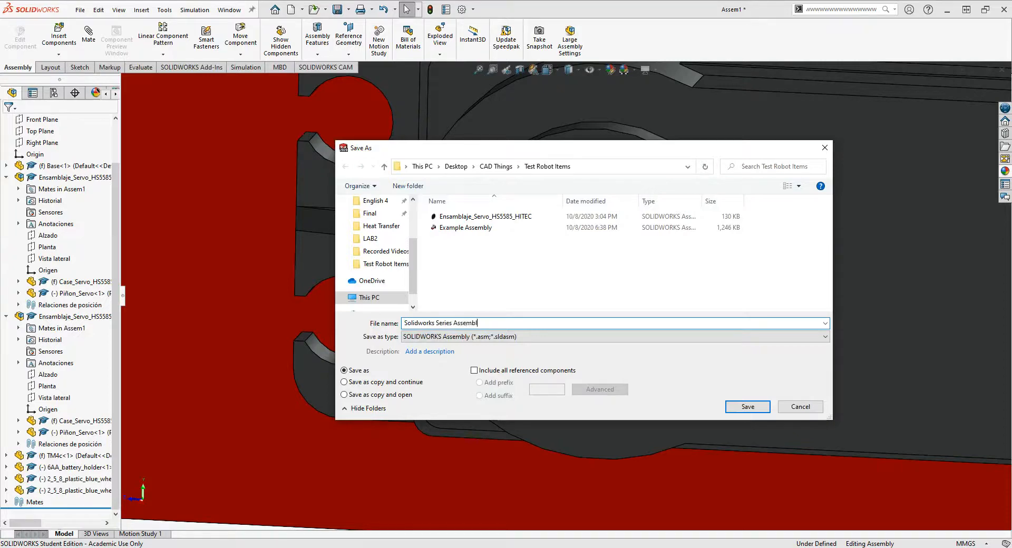
pyautogui.press('Return')
# - In the Back view, use Rotate Component to turn both wheels nearly edge-on so their hubs line up with the servo shaft direction
pyautogui.scroll(5, 504, 356)
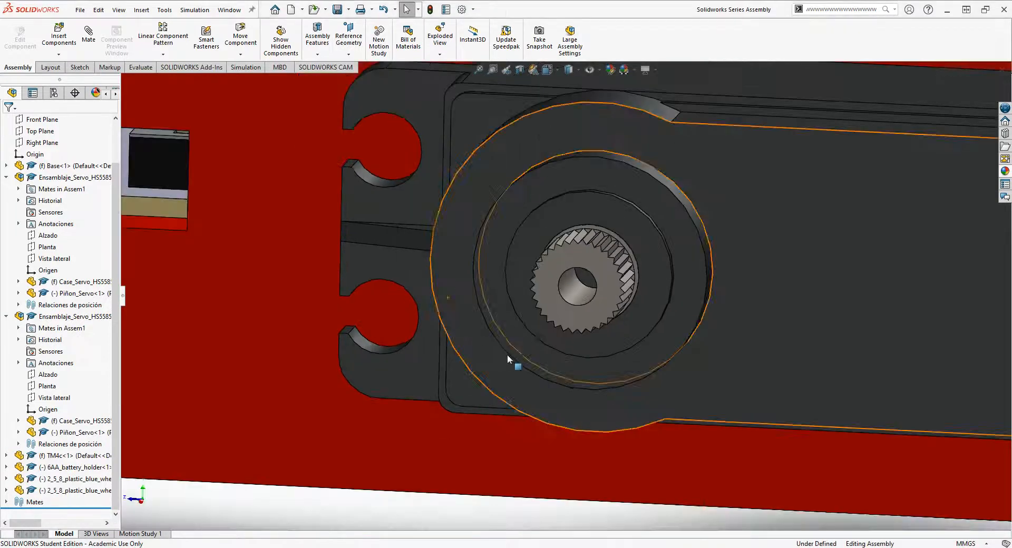
pyautogui.scroll(1, 494, 397)
pyautogui.moveTo(496, 396); pyautogui.dragTo(592, 455, button='middle')
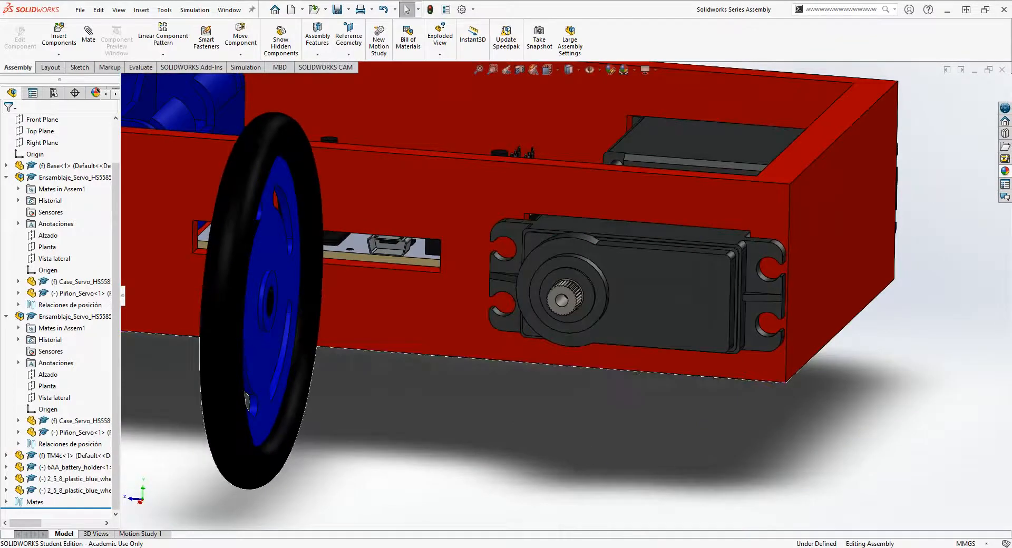
pyautogui.moveTo(330, 307); pyautogui.dragTo(301, 255, button='middle')
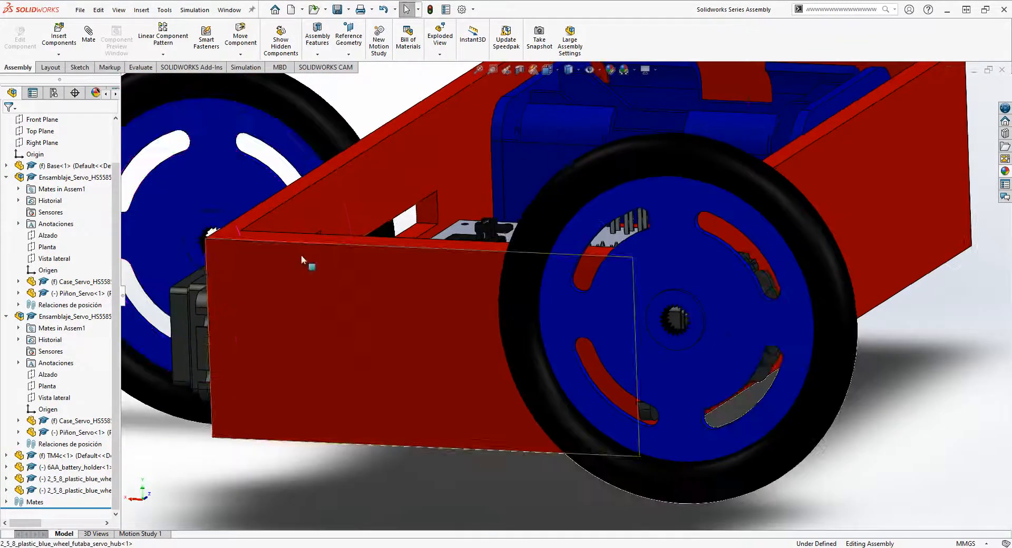
pyautogui.click(555, 73)
pyautogui.click(387, 449)
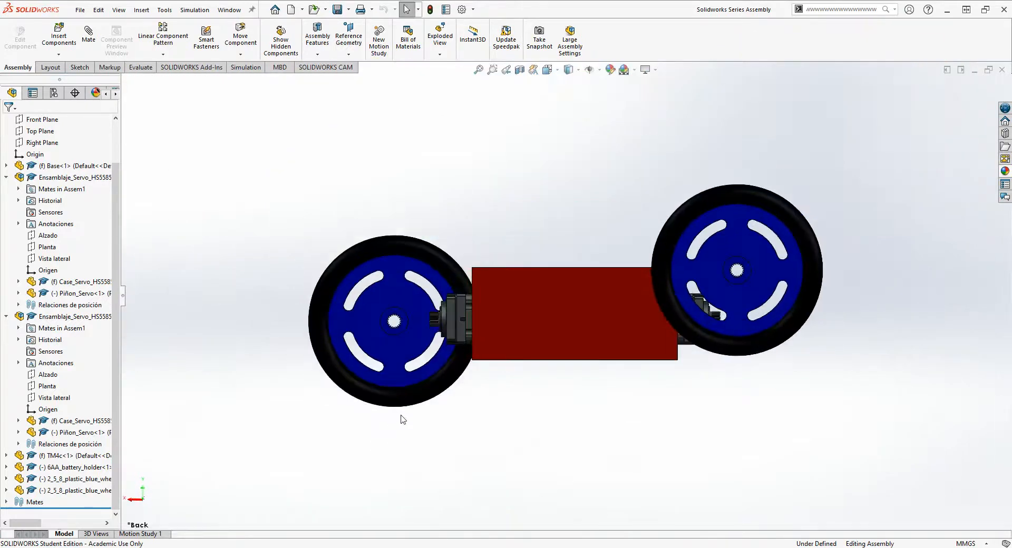
pyautogui.click(178, 54)
pyautogui.click(235, 56)
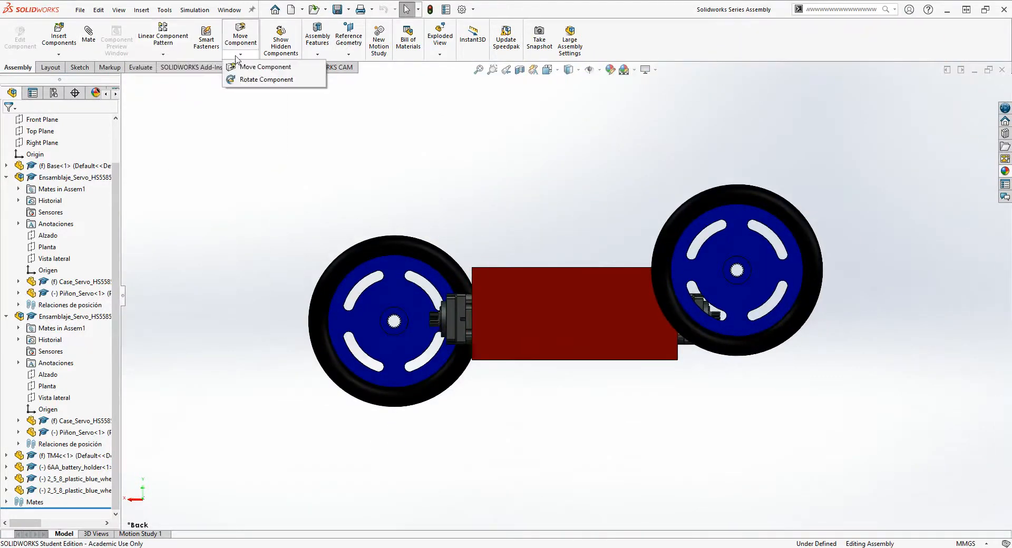
pyautogui.click(258, 79)
pyautogui.moveTo(395, 323); pyautogui.dragTo(362, 325)
pyautogui.moveTo(463, 325)
pyautogui.mouseDown()
pyautogui.moveTo(471, 324)
pyautogui.moveTo(462, 323)
pyautogui.mouseUp()
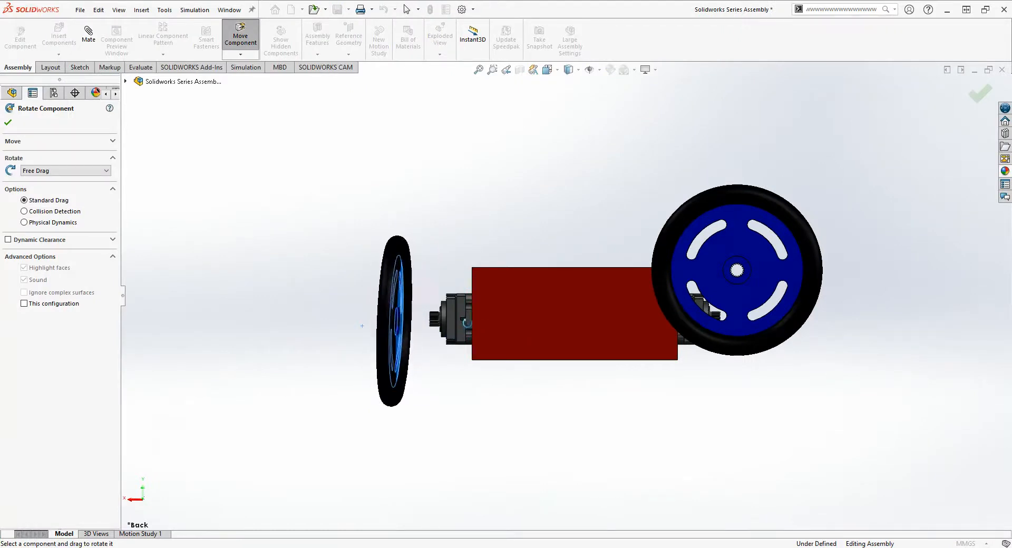
pyautogui.moveTo(805, 271); pyautogui.dragTo(698, 274)
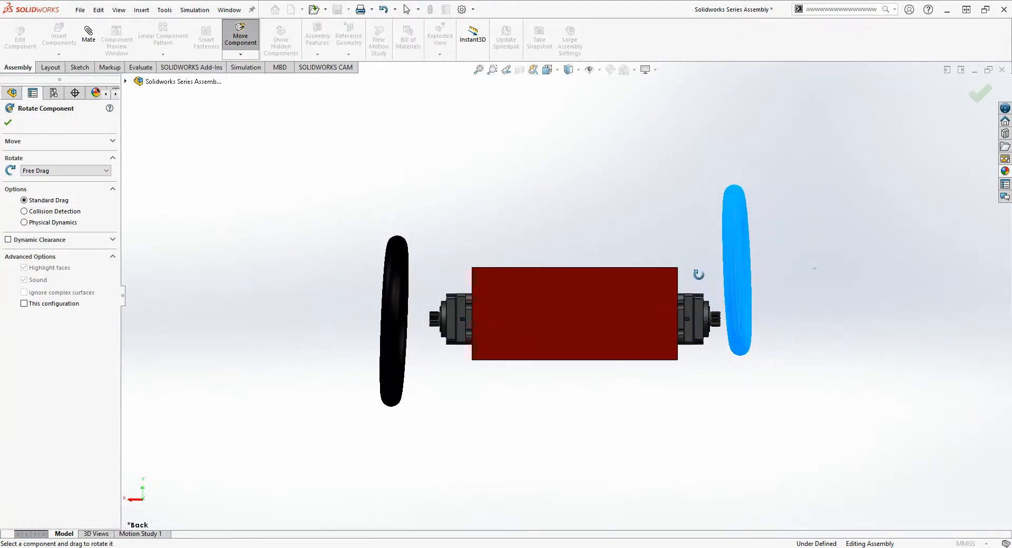
pyautogui.click(8, 125)
# - Mate the inner round hub edge of the wheel beside the slotted wall concentric with the servo's circular collar behind the gear
pyautogui.moveTo(479, 330); pyautogui.dragTo(522, 337, button='middle')
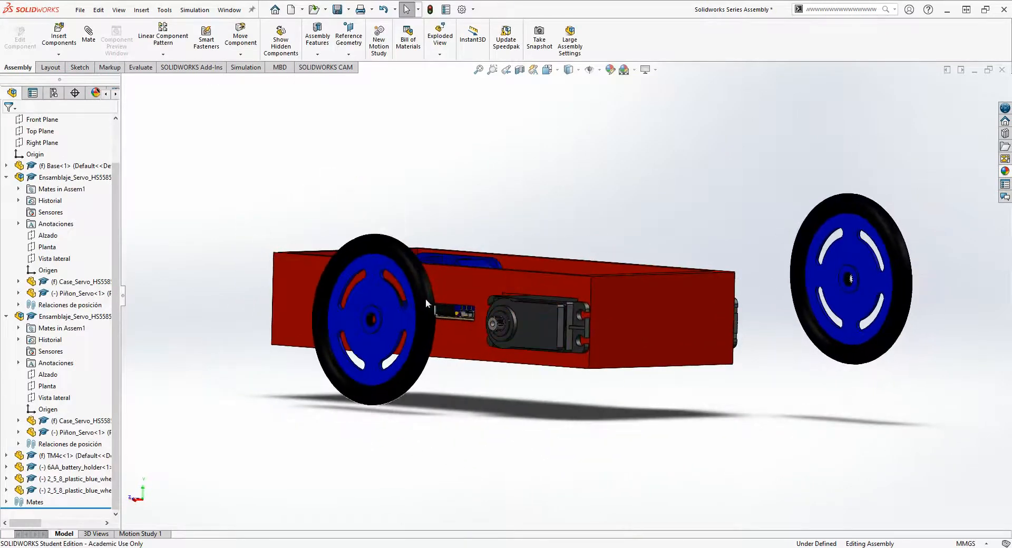
pyautogui.moveTo(425, 299); pyautogui.dragTo(638, 344, button='middle')
pyautogui.moveTo(743, 377); pyautogui.dragTo(612, 395, button='middle')
pyautogui.scroll(-3, 458, 326)
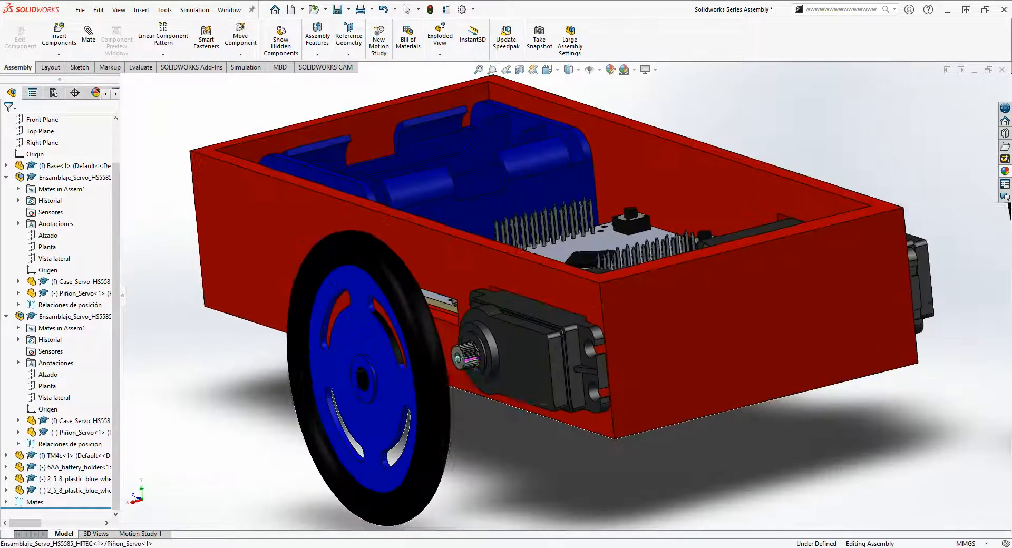
pyautogui.scroll(-6, 469, 360)
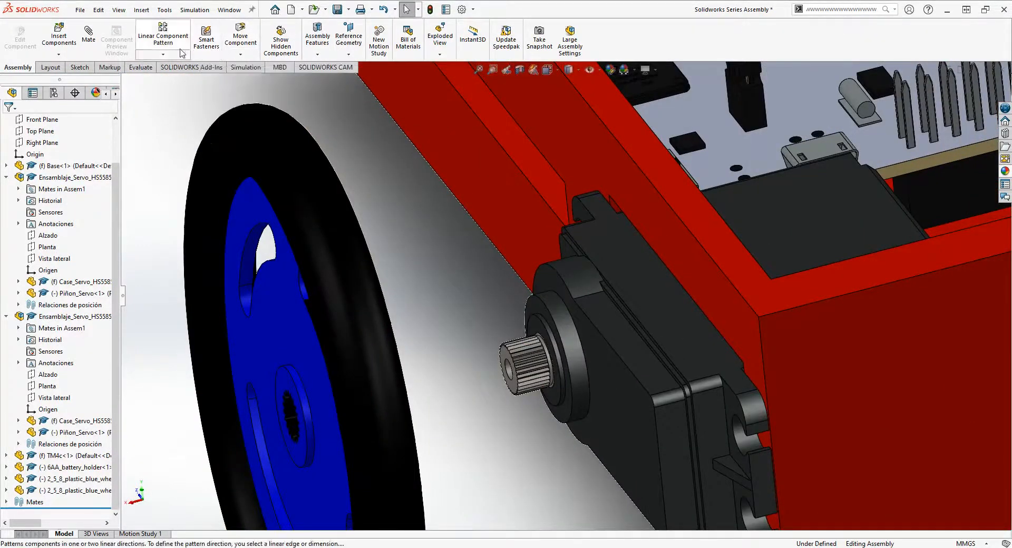
pyautogui.scroll(-4, 508, 340)
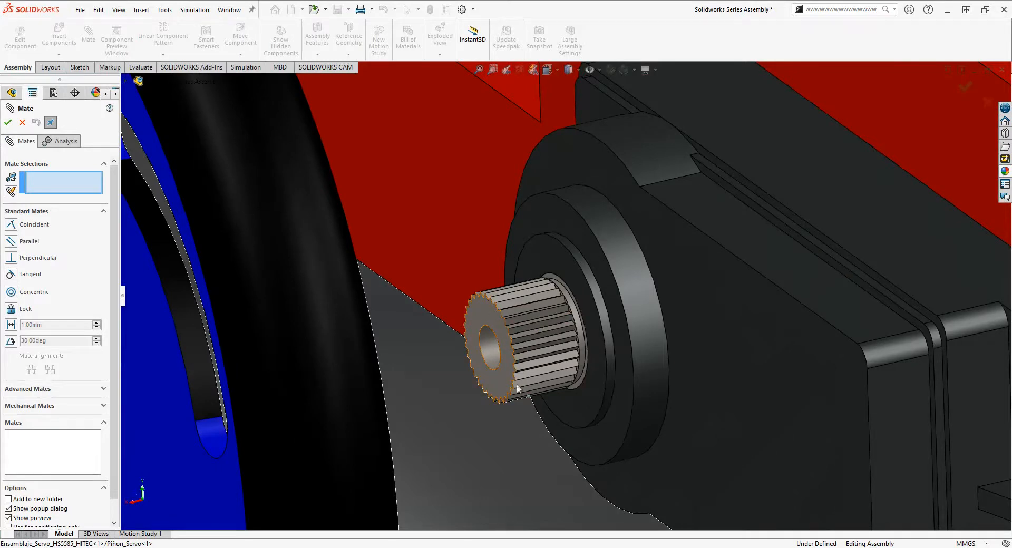
pyautogui.moveTo(518, 389); pyautogui.dragTo(463, 442, button='middle')
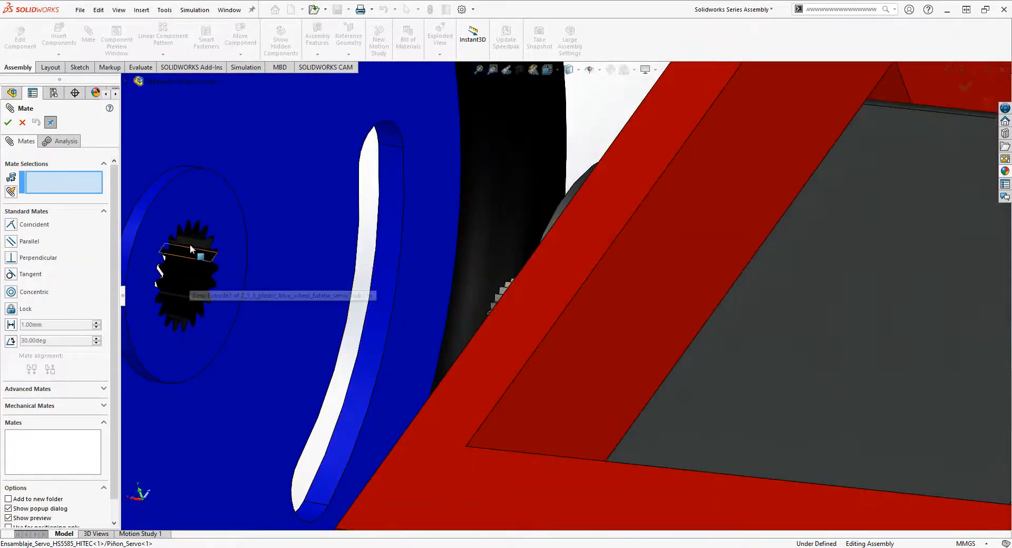
pyautogui.scroll(-3, 186, 270)
pyautogui.scroll(-1, 215, 335)
pyautogui.scroll(4, 463, 347)
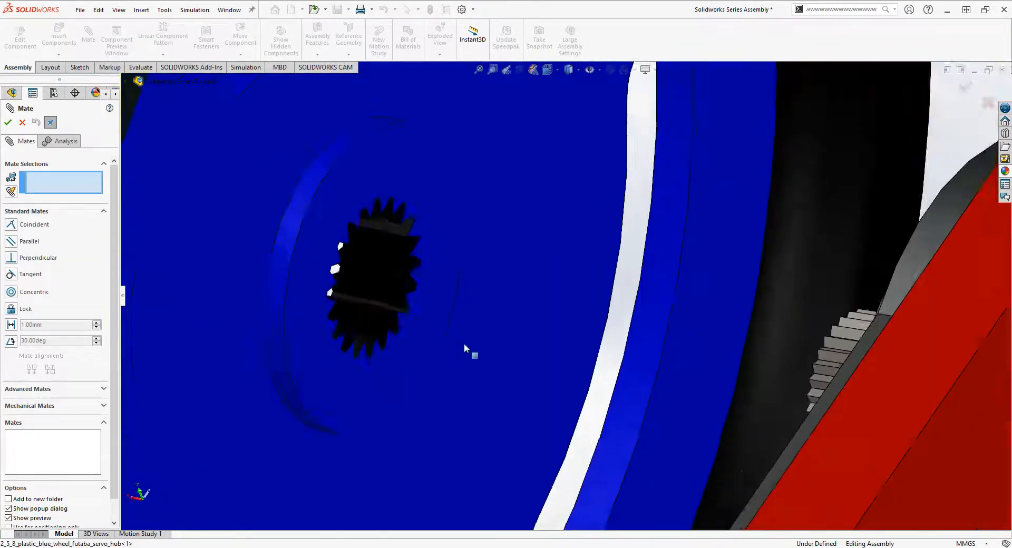
pyautogui.moveTo(762, 372); pyautogui.dragTo(348, 354, button='middle')
pyautogui.scroll(-4, 471, 361)
pyautogui.scroll(4, 329, 353)
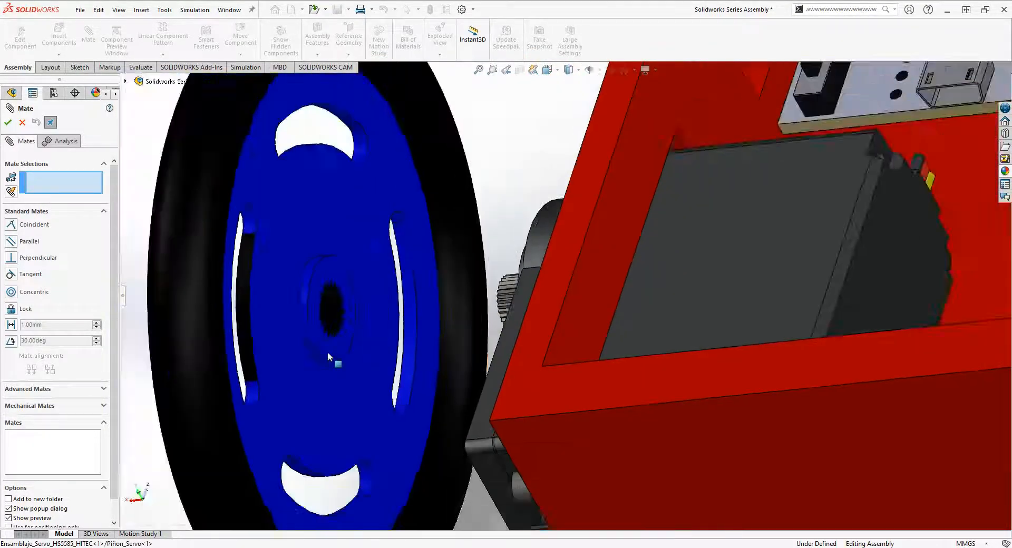
pyautogui.scroll(-2, 331, 352)
pyautogui.scroll(-1, 332, 304)
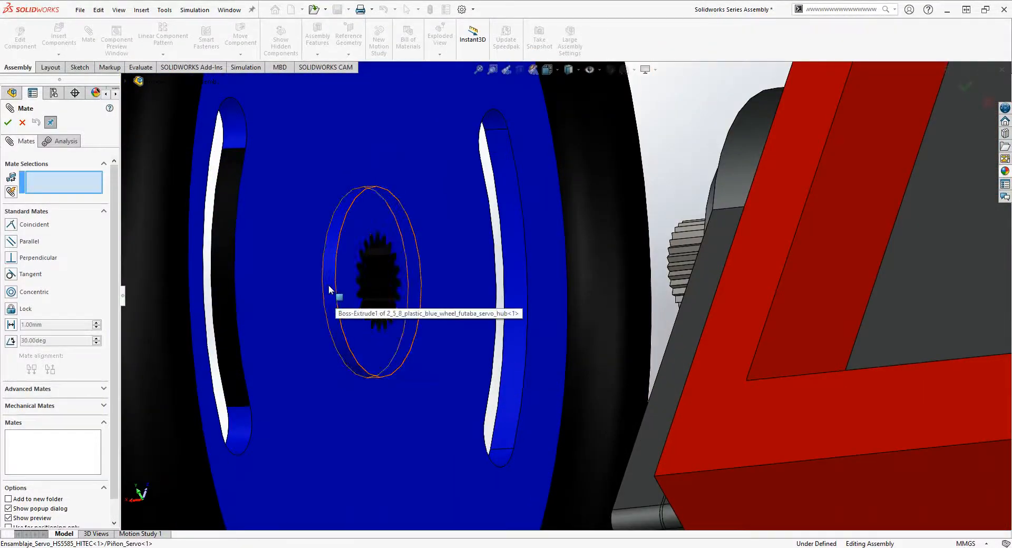
pyautogui.click(328, 285)
pyautogui.moveTo(467, 310); pyautogui.dragTo(731, 298, button='middle')
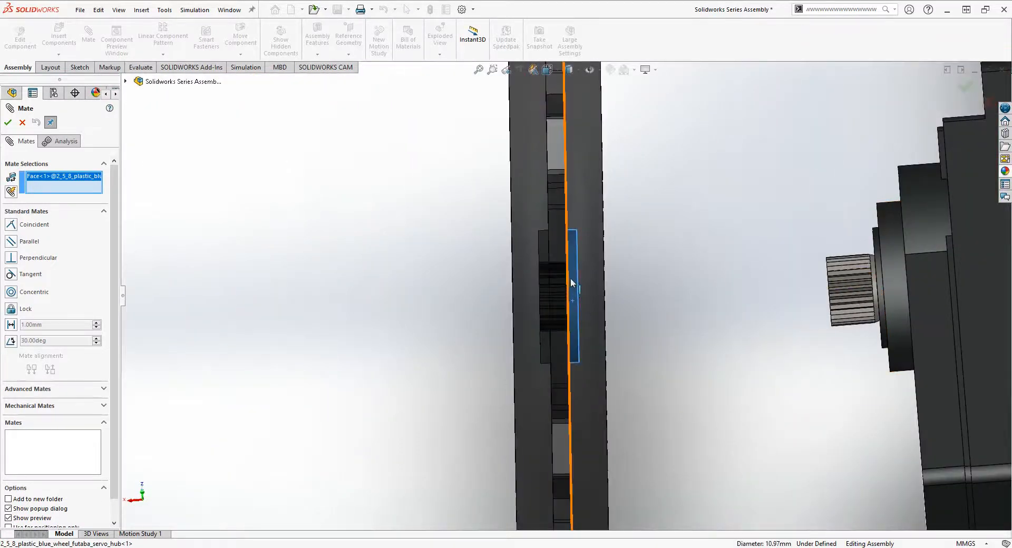
pyautogui.click(894, 275)
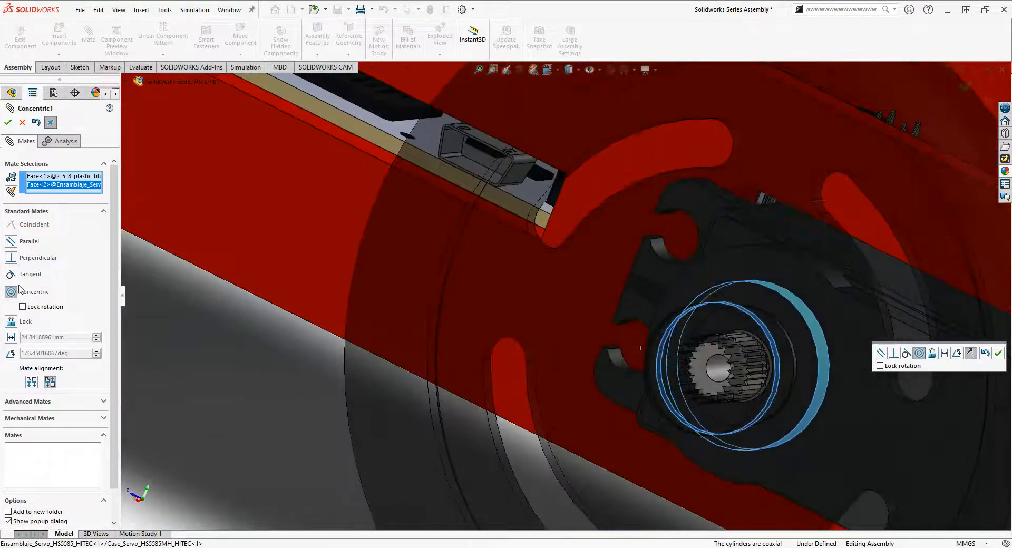
pyautogui.click(7, 122)
# - Slide the wheel clear of the servo and make its hub's inner flat face coincident with the flat ring behind the servo's gear
pyautogui.scroll(4, 675, 414)
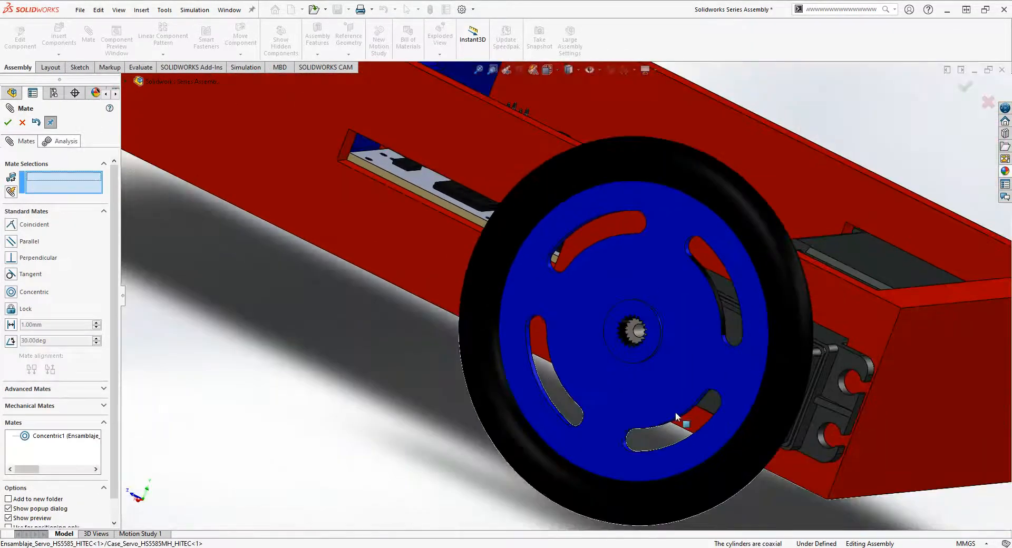
pyautogui.moveTo(676, 413); pyautogui.dragTo(666, 399, button='middle')
pyautogui.moveTo(666, 399); pyautogui.dragTo(570, 367)
pyautogui.moveTo(651, 395); pyautogui.dragTo(596, 316, button='middle')
pyautogui.scroll(-3, 649, 372)
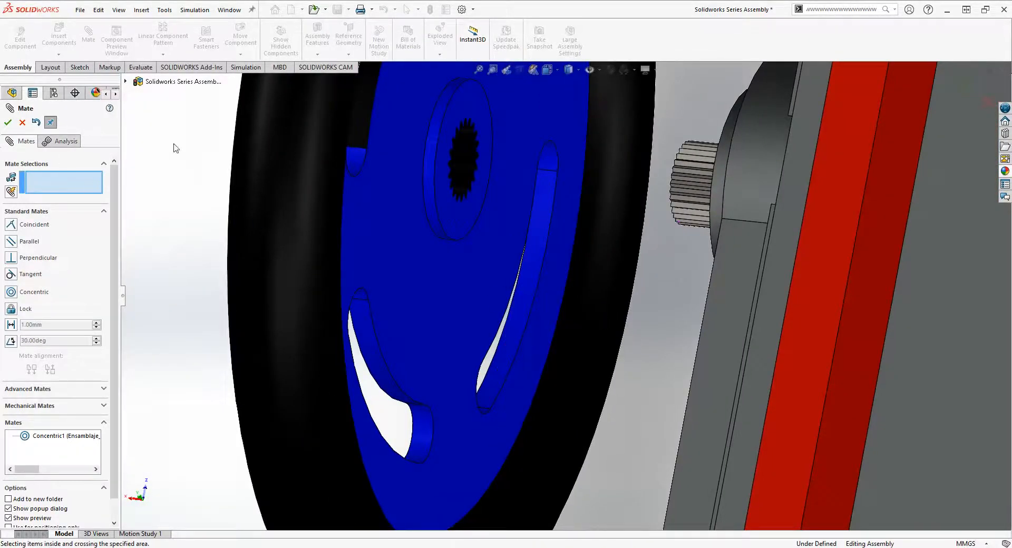
pyautogui.click(450, 203)
pyautogui.moveTo(622, 244); pyautogui.dragTo(971, 273, button='middle')
pyautogui.click(979, 271)
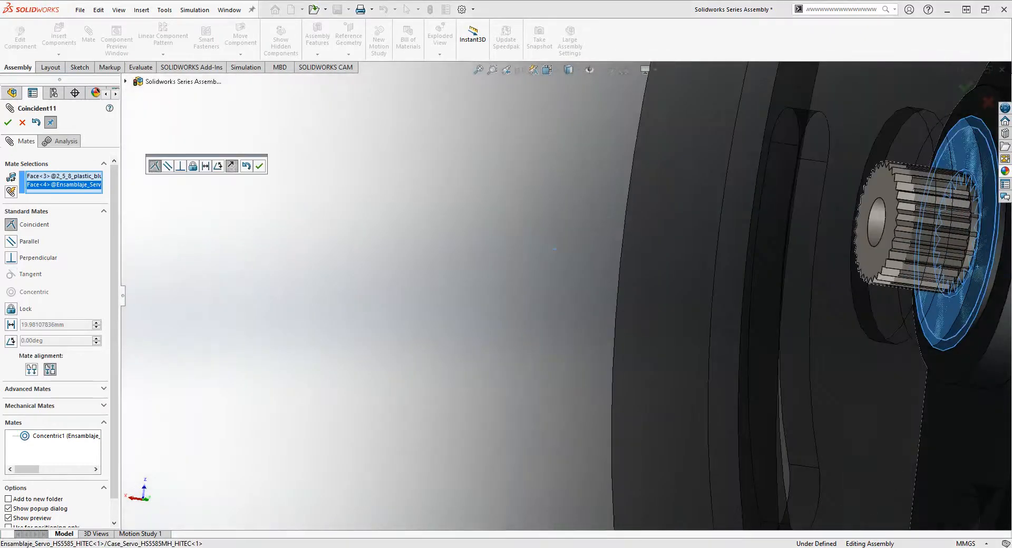
pyautogui.click(9, 122)
# - Spin the mounted wheel to check how it turns on the servo's gear
pyautogui.moveTo(824, 280); pyautogui.dragTo(505, 372, button='middle')
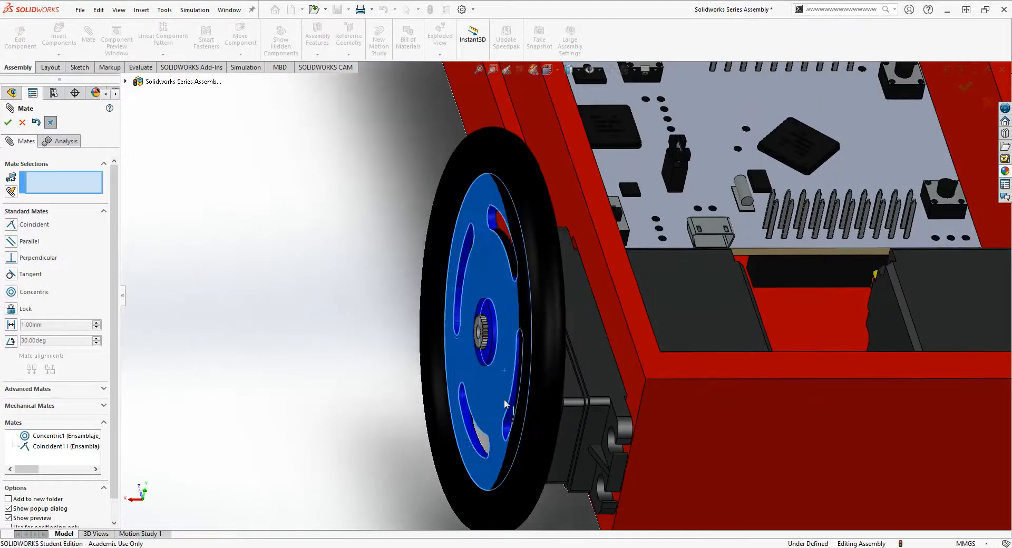
pyautogui.moveTo(515, 413); pyautogui.dragTo(418, 229)
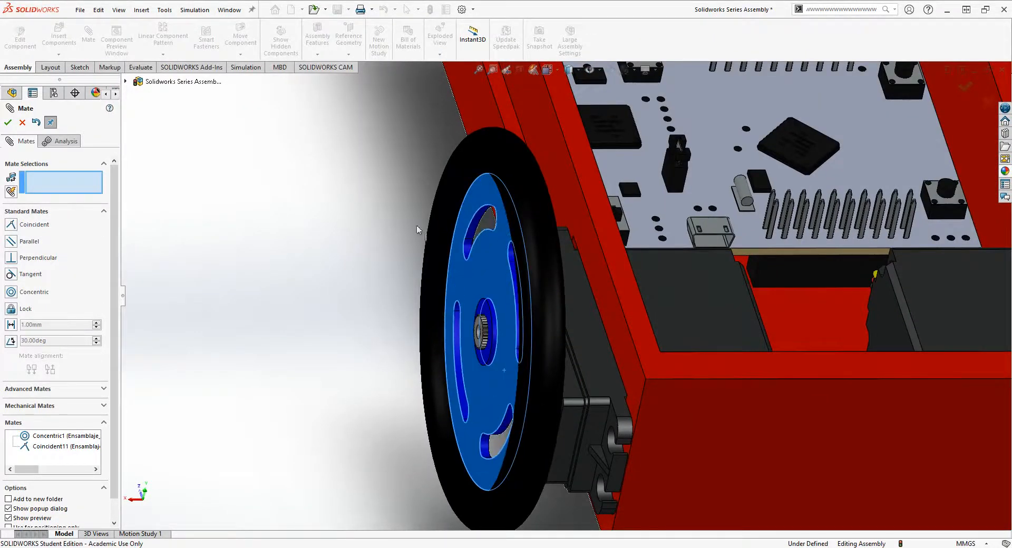
pyautogui.scroll(-3, 485, 313)
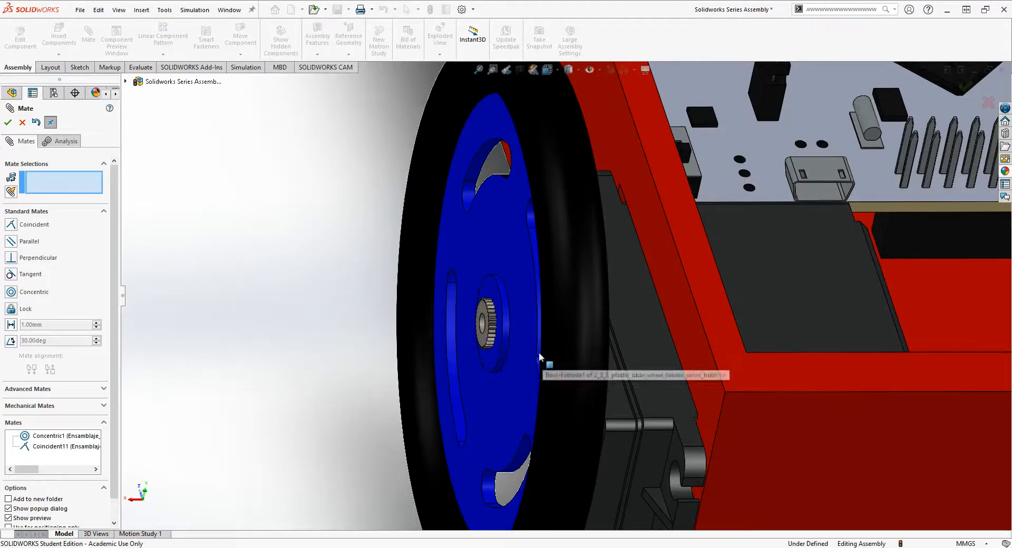
pyautogui.moveTo(539, 357); pyautogui.dragTo(530, 389)
pyautogui.scroll(8, 495, 356)
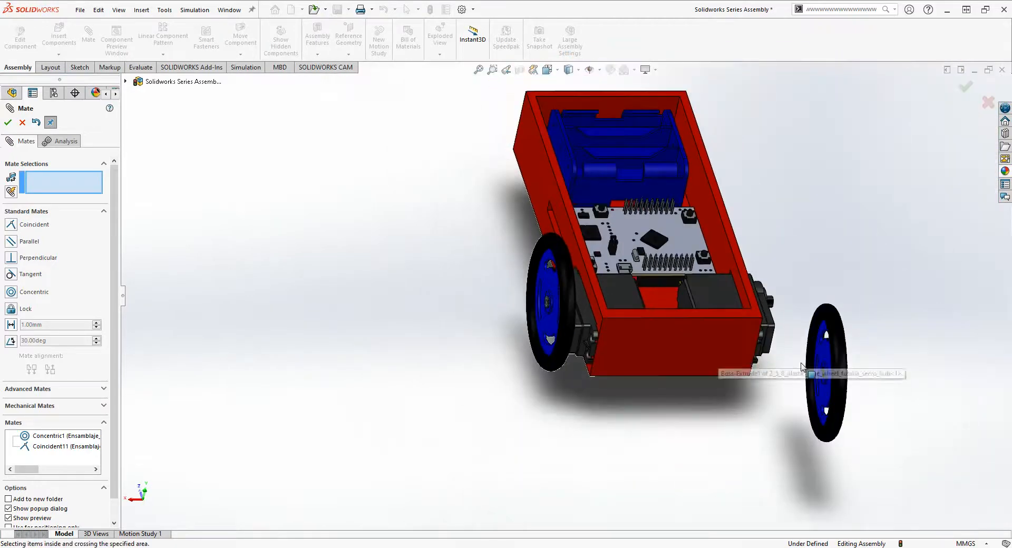
pyautogui.moveTo(802, 368); pyautogui.dragTo(764, 339, button='middle')
pyautogui.scroll(-3, 763, 339)
pyautogui.moveTo(688, 293); pyautogui.dragTo(341, 403, button='middle')
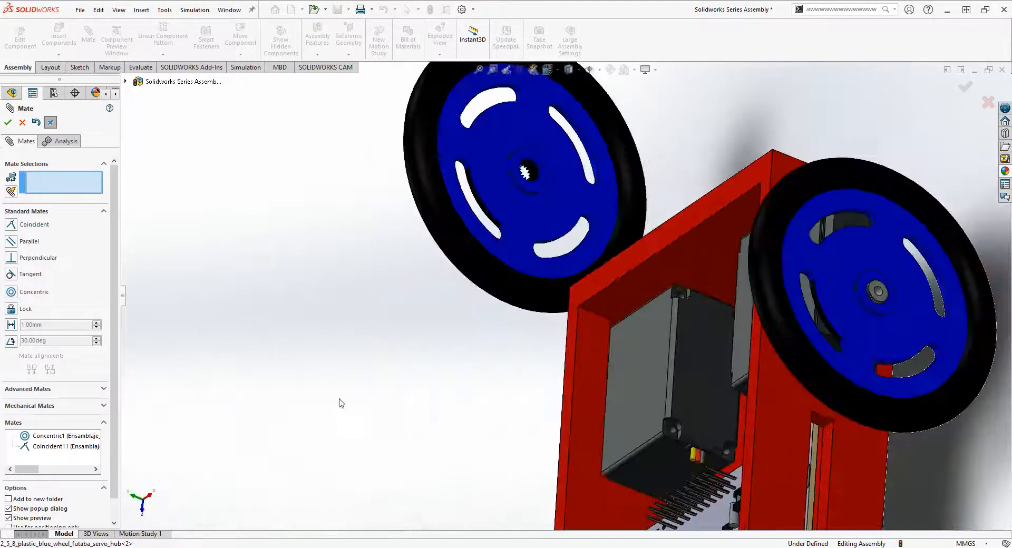
pyautogui.click(529, 189)
pyautogui.moveTo(461, 254); pyautogui.dragTo(667, 249, button='middle')
pyautogui.scroll(-4, 667, 248)
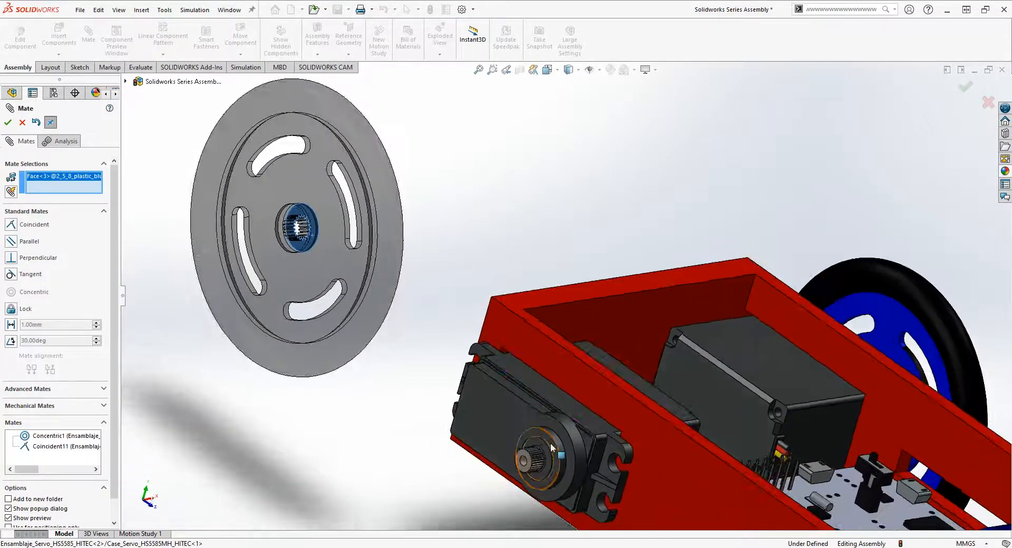
pyautogui.click(22, 123)
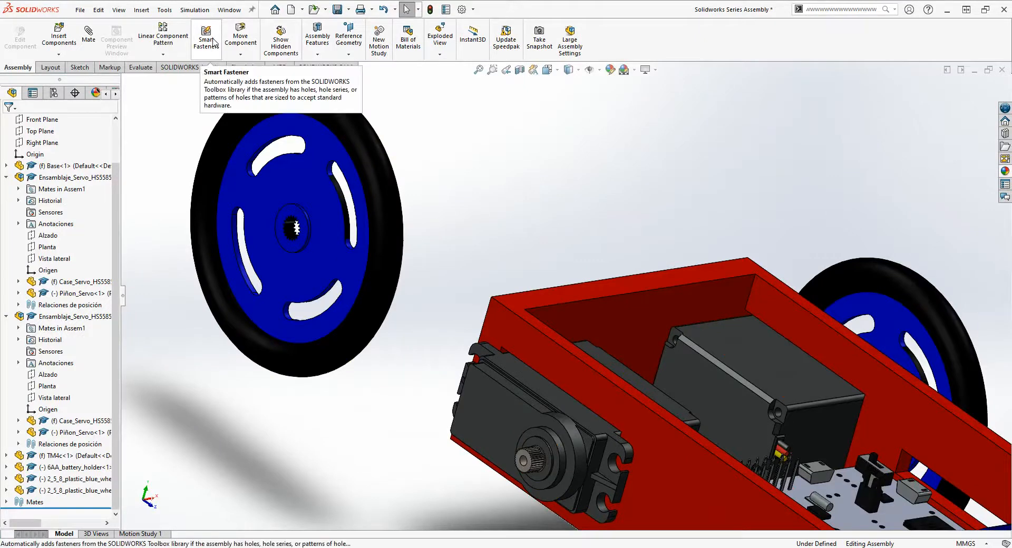
# - Try to mate the second wheel's inner hub edge concentric with the round collar of the opposite servo
pyautogui.click(90, 45)
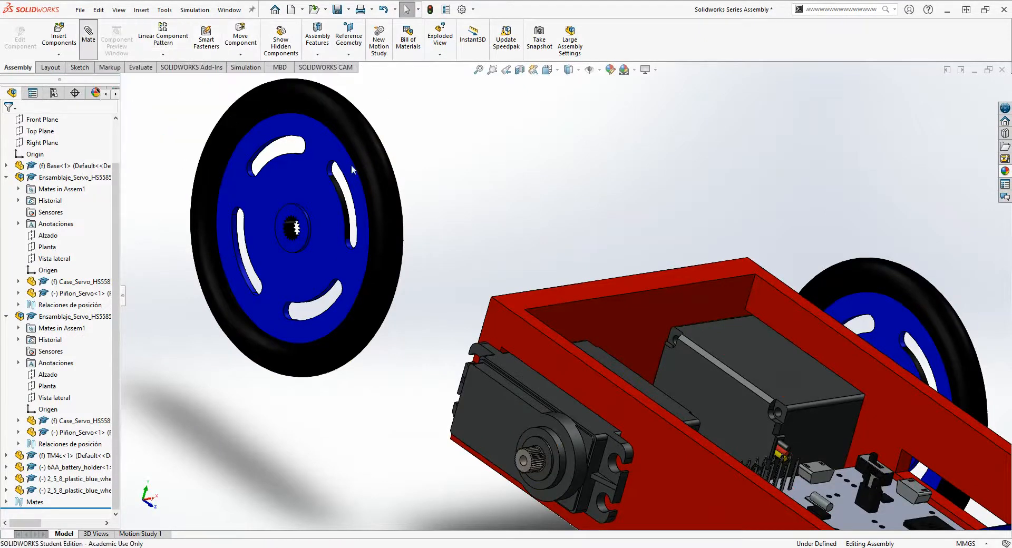
pyautogui.moveTo(463, 203); pyautogui.dragTo(393, 179, button='middle')
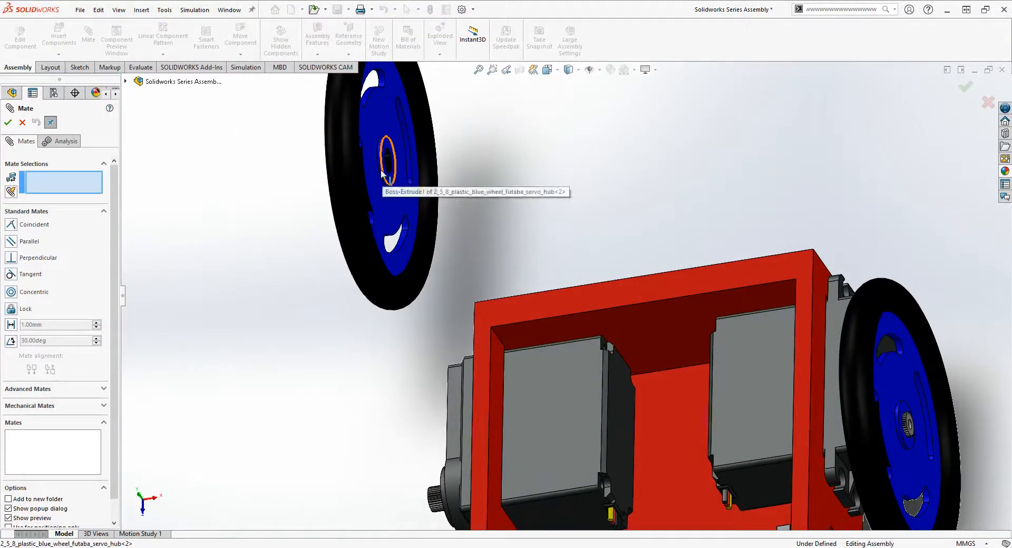
pyautogui.scroll(-5, 381, 174)
pyautogui.click(470, 201)
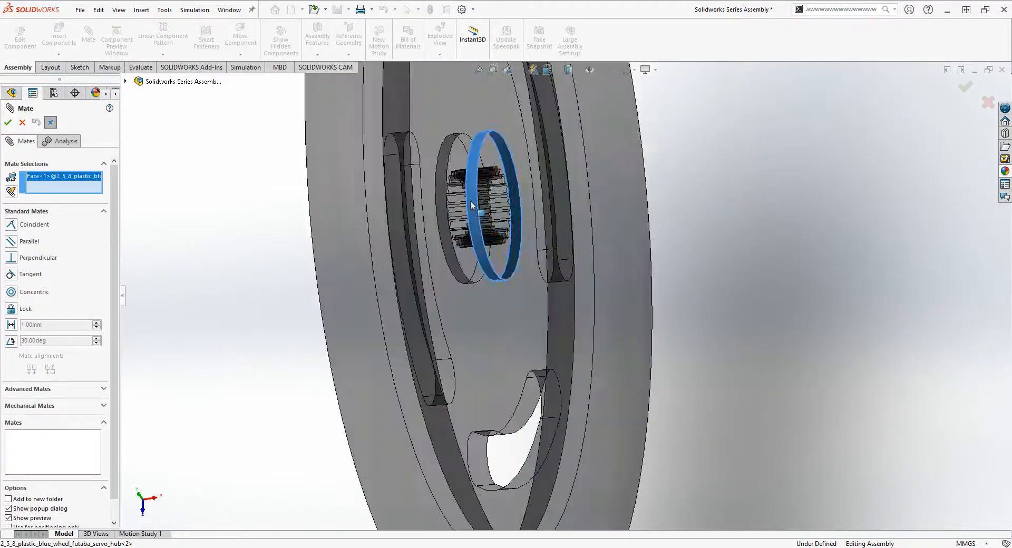
pyautogui.scroll(5, 584, 436)
pyautogui.moveTo(584, 436); pyautogui.dragTo(648, 387, button='middle')
pyautogui.scroll(4, 640, 411)
pyautogui.scroll(-6, 617, 505)
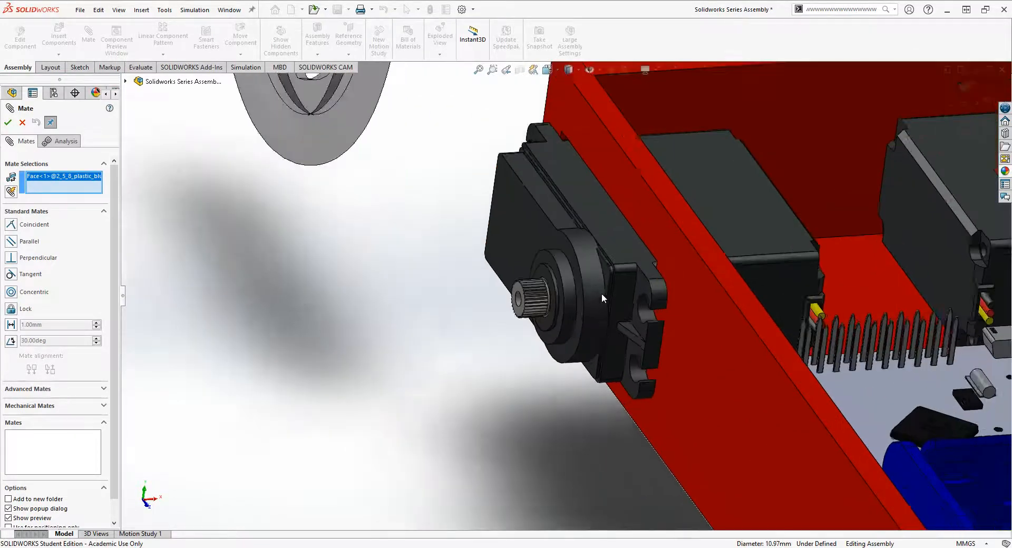
pyautogui.moveTo(602, 293); pyautogui.dragTo(527, 277, button='middle')
pyautogui.scroll(-3, 550, 288)
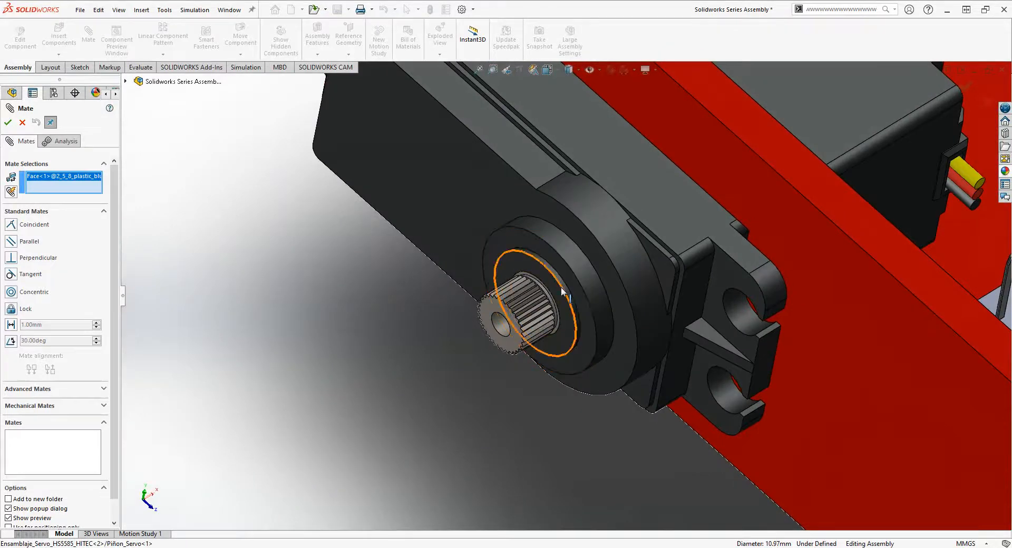
pyautogui.click(582, 269)
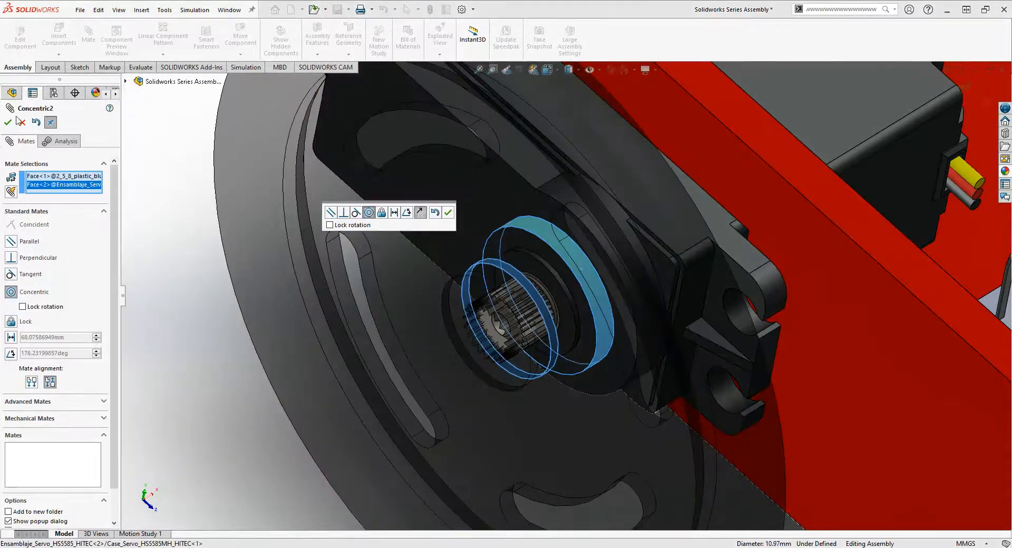
pyautogui.click(20, 122)
# - Mate the second wheel's inner round hub face concentric with the circular collar behind the opposite servo's gear
pyautogui.scroll(4, 563, 238)
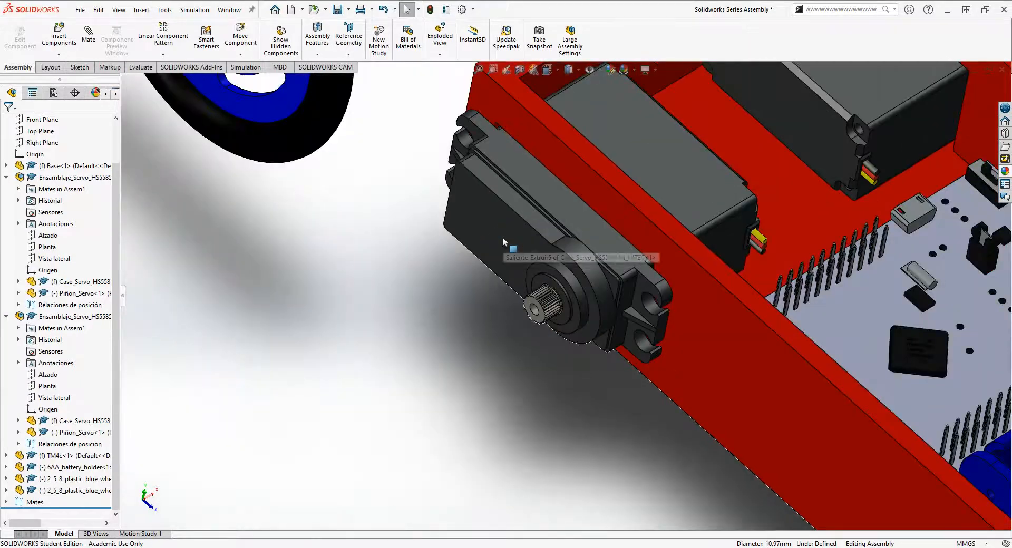
pyautogui.moveTo(467, 189); pyautogui.dragTo(422, 174, button='middle')
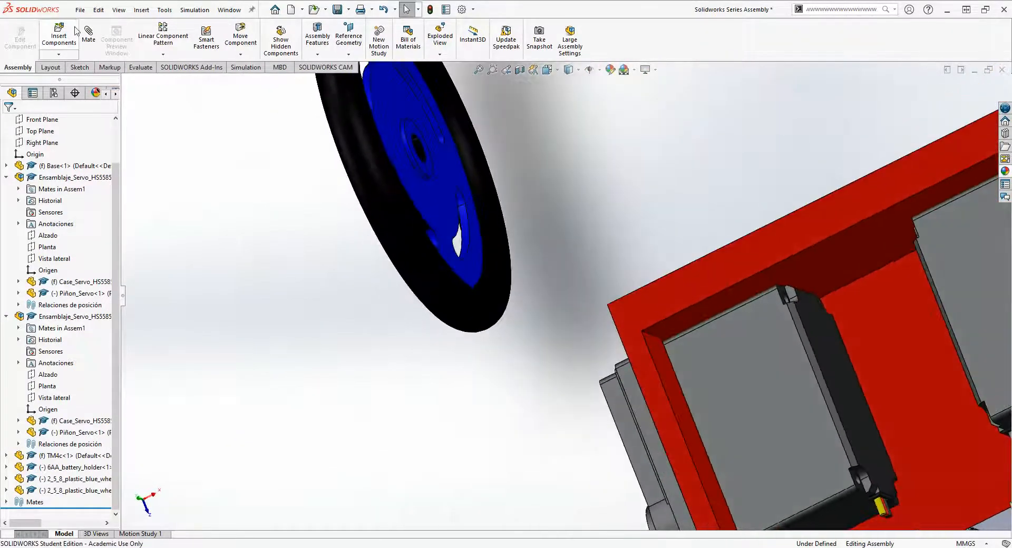
pyautogui.scroll(-3, 414, 158)
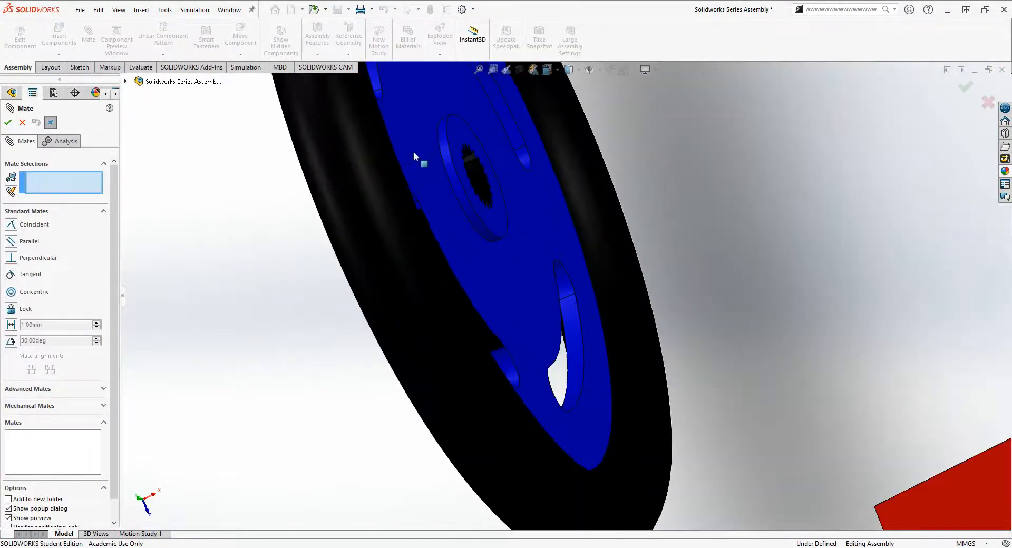
pyautogui.click(452, 179)
pyautogui.scroll(5, 452, 179)
pyautogui.scroll(-6, 630, 442)
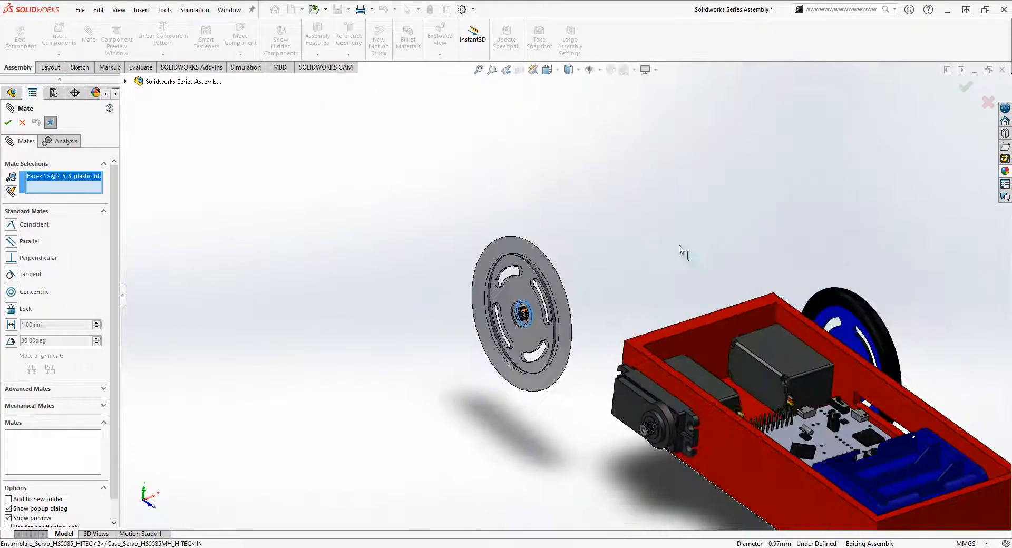
pyautogui.click(631, 343)
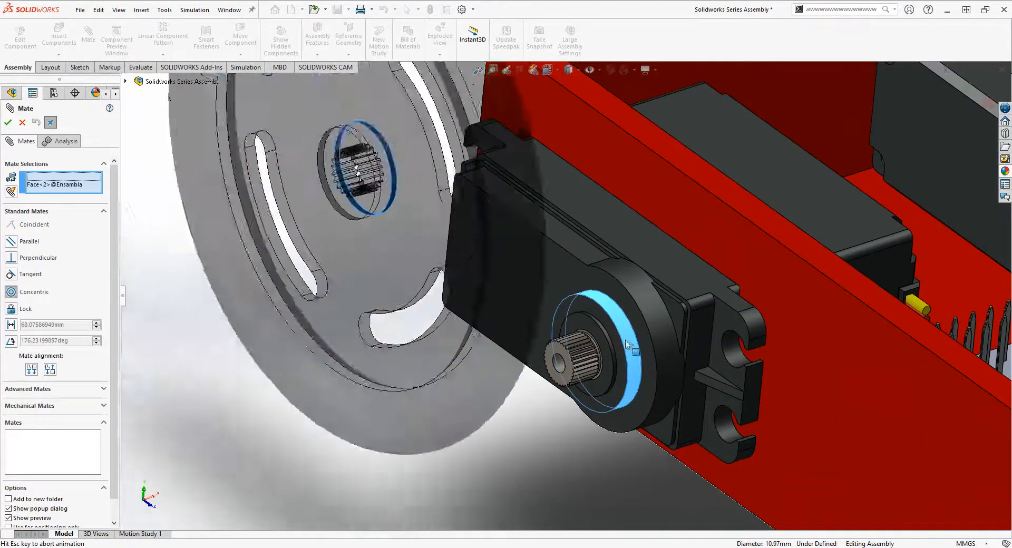
pyautogui.click(8, 122)
# - Pull the second wheel clear of its servo and make its inner hub face coincident with the flat ring around the gear
pyautogui.scroll(5, 574, 369)
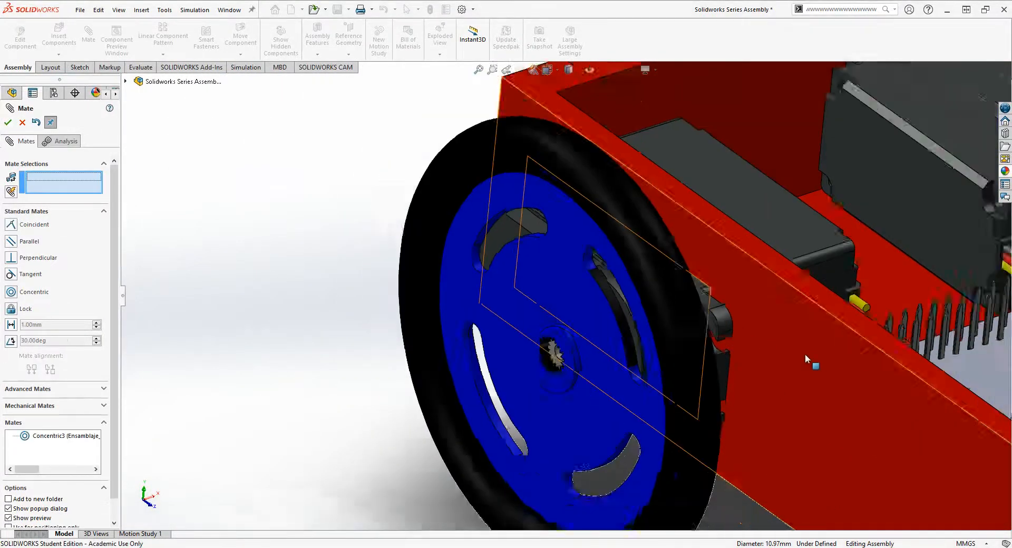
pyautogui.moveTo(453, 418); pyautogui.dragTo(384, 164)
pyautogui.scroll(-4, 554, 319)
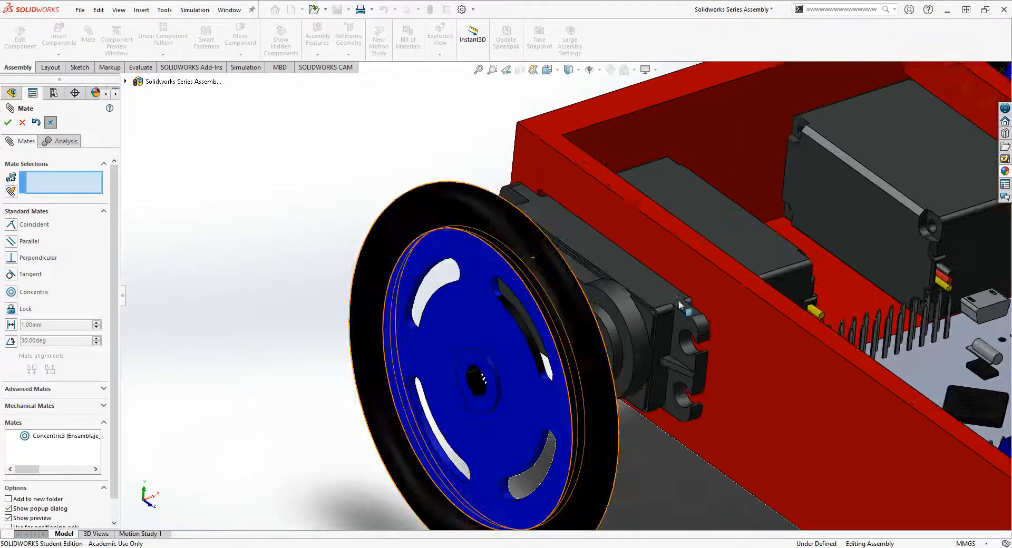
pyautogui.moveTo(680, 327); pyautogui.dragTo(622, 452, button='middle')
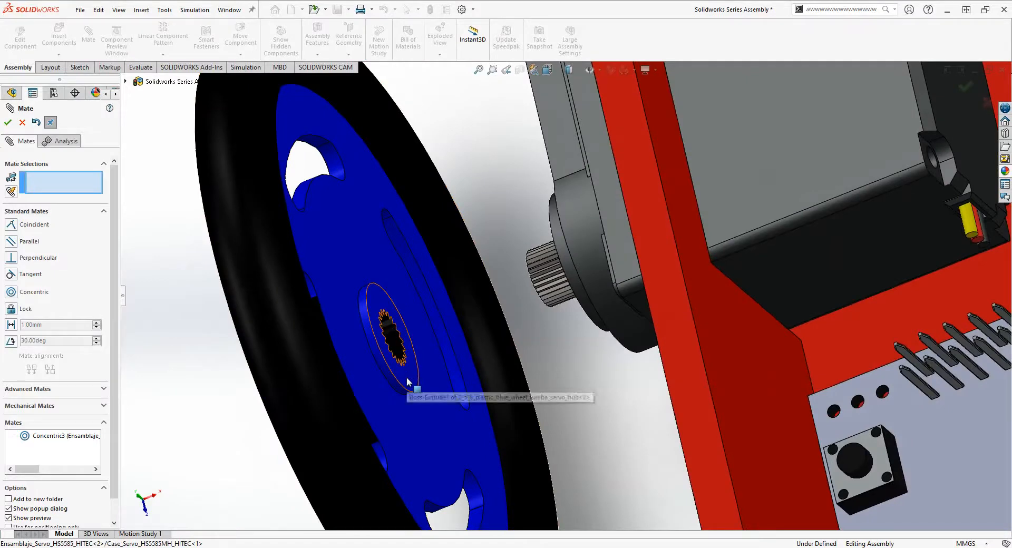
pyautogui.click(407, 382)
pyautogui.moveTo(529, 354); pyautogui.dragTo(775, 266, button='middle')
pyautogui.click(800, 235)
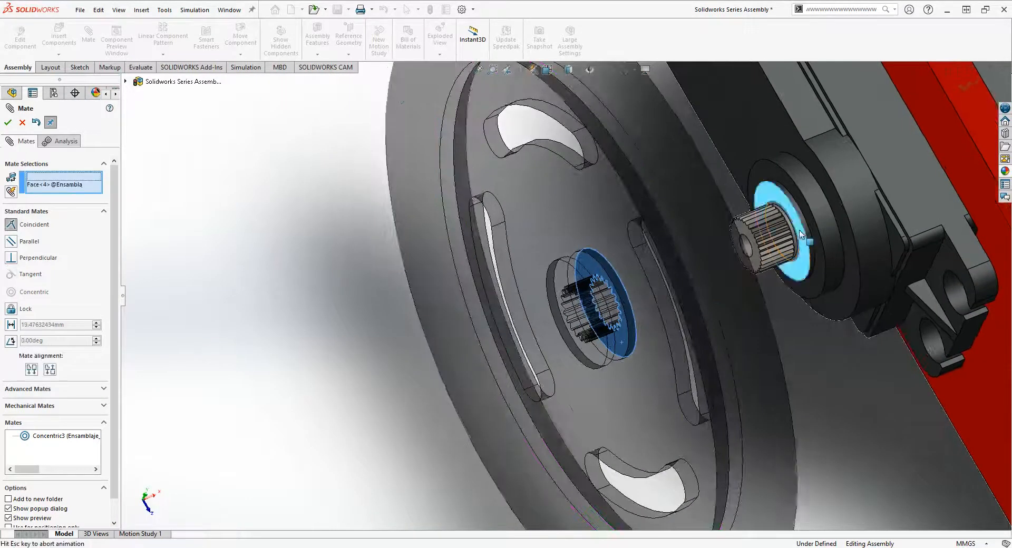
pyautogui.click(12, 127)
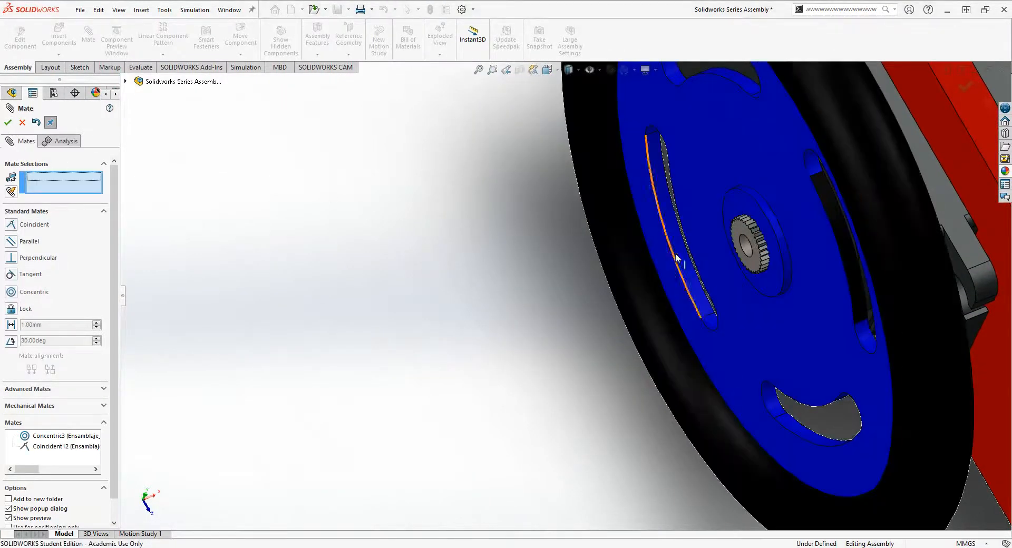
pyautogui.scroll(3, 679, 260)
pyautogui.moveTo(742, 301); pyautogui.dragTo(705, 344)
pyautogui.moveTo(705, 269); pyautogui.dragTo(711, 196)
pyautogui.scroll(5, 716, 221)
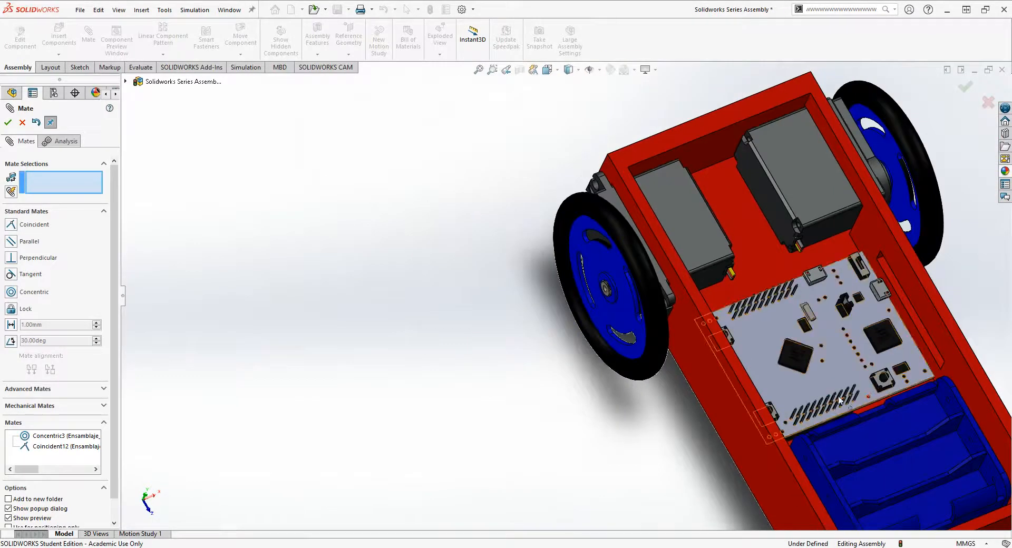
pyautogui.scroll(2, 838, 401)
pyautogui.scroll(-4, 757, 392)
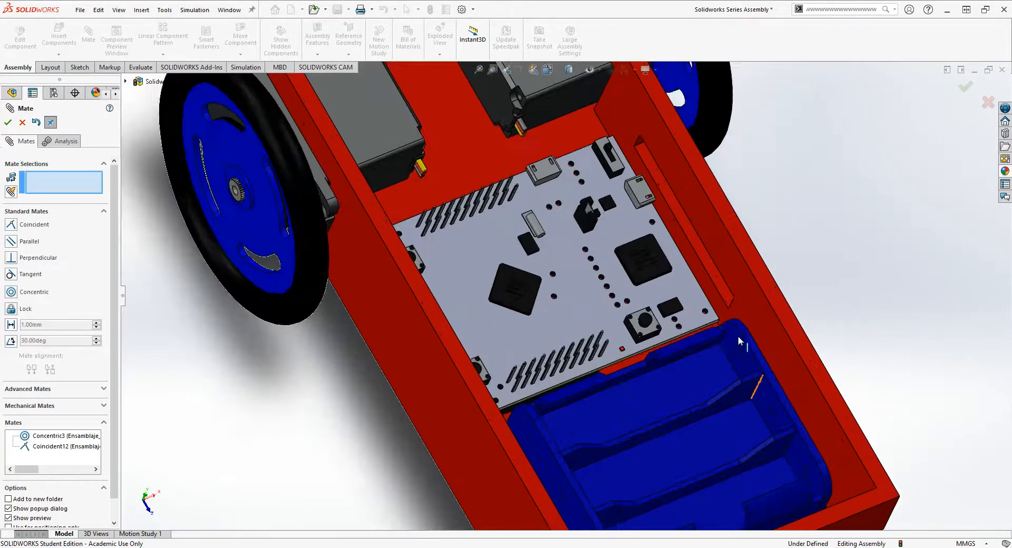
pyautogui.click(657, 406)
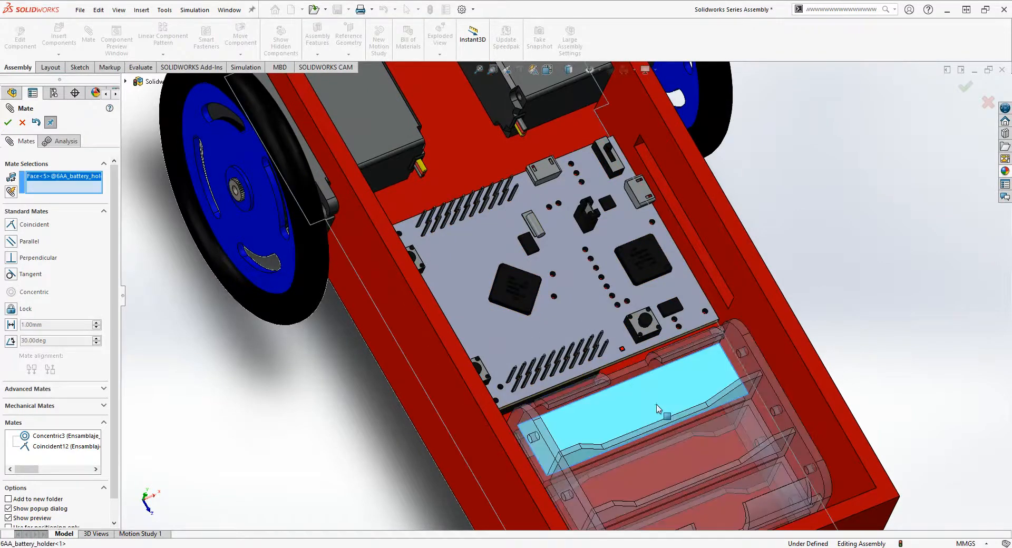
pyautogui.rightClick(657, 407)
pyautogui.click(957, 252)
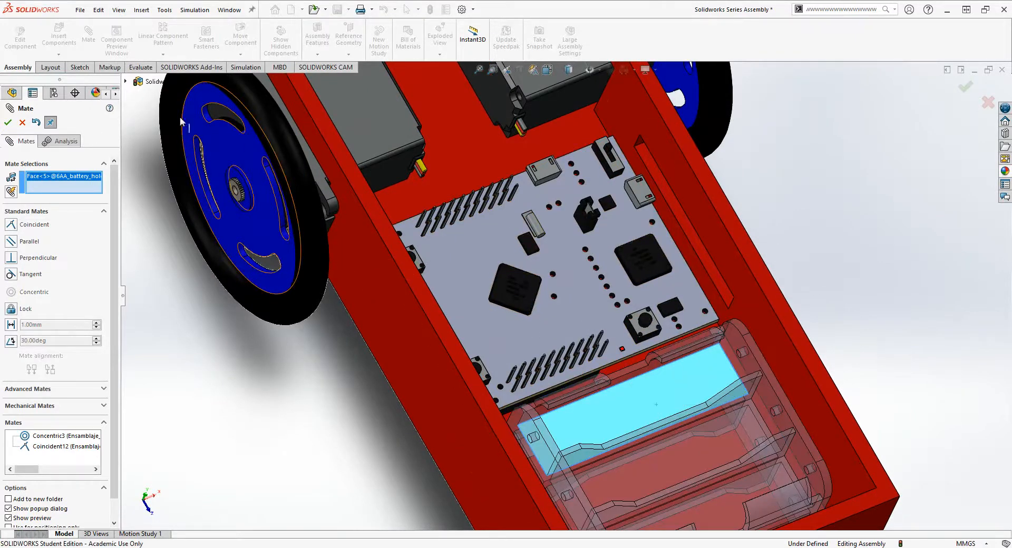
# - Leave the Mate command and fix the battery holder at its current position in the base
pyautogui.click(23, 123)
pyautogui.scroll(3, 599, 390)
pyautogui.click(600, 390)
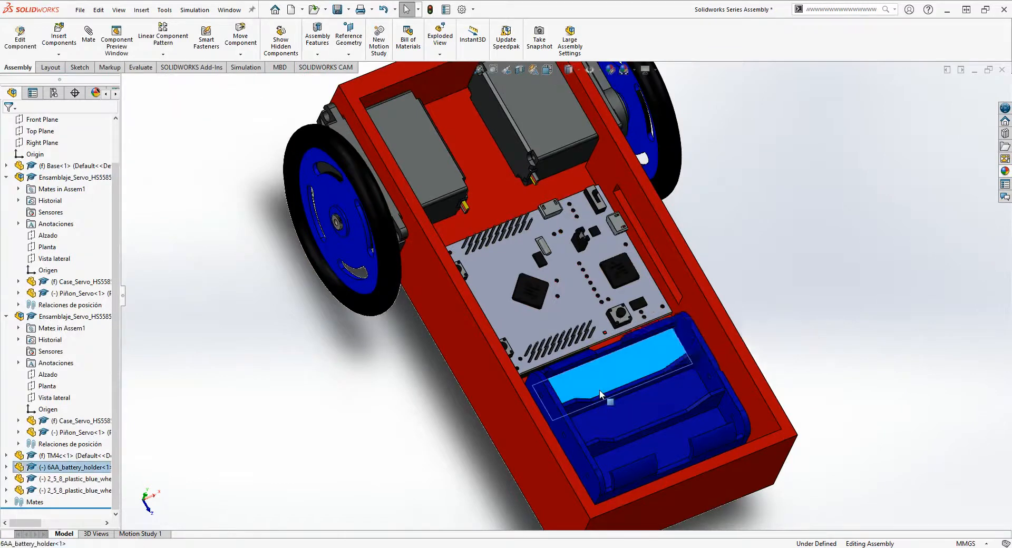
pyautogui.rightClick(599, 390)
pyautogui.click(623, 342)
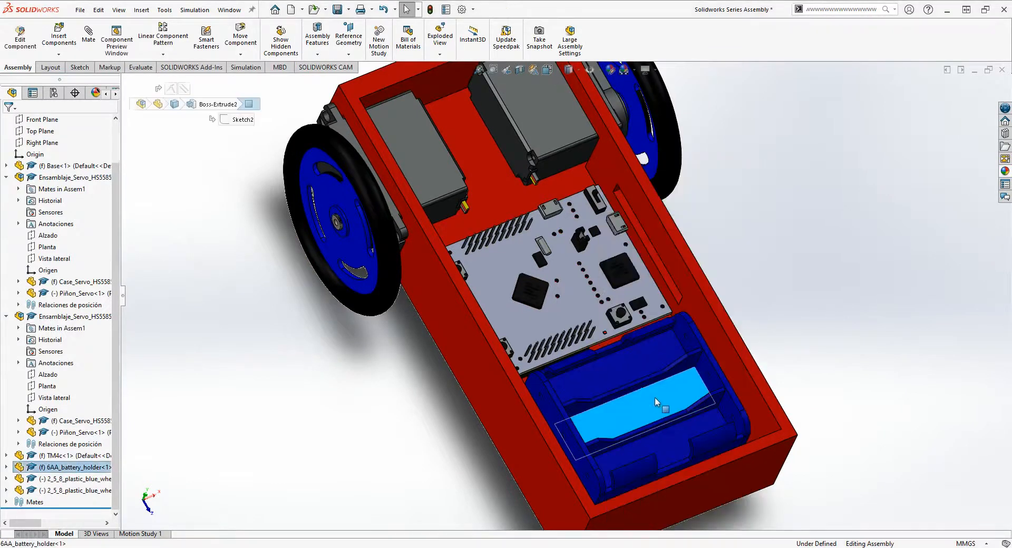
pyautogui.click(795, 280)
# - Examine the assembled servos, TM4c board, battery holder and both wheels from several sides of the base
pyautogui.scroll(3, 795, 280)
pyautogui.scroll(-2, 713, 280)
pyautogui.scroll(3, 689, 275)
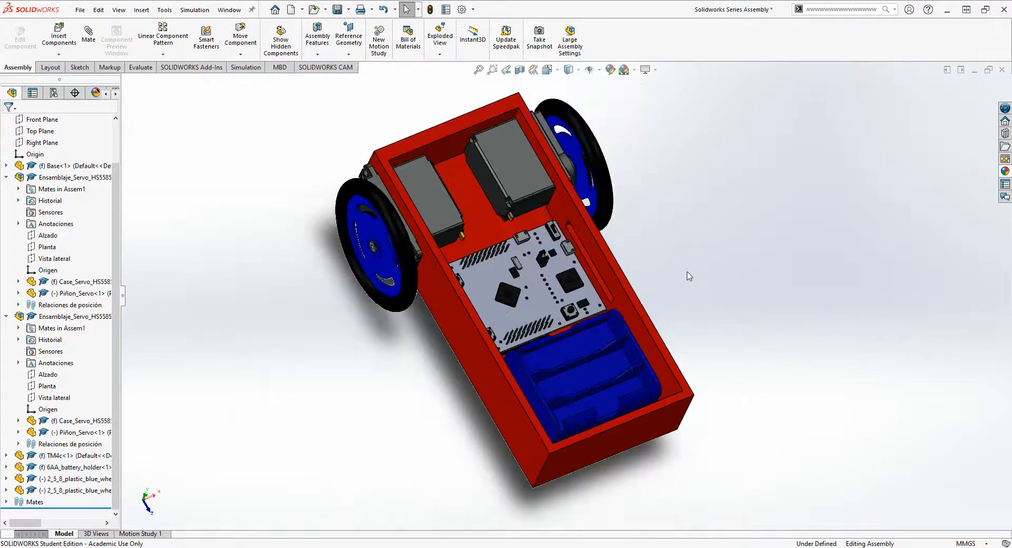
pyautogui.moveTo(689, 275); pyautogui.dragTo(539, 276, button='middle')
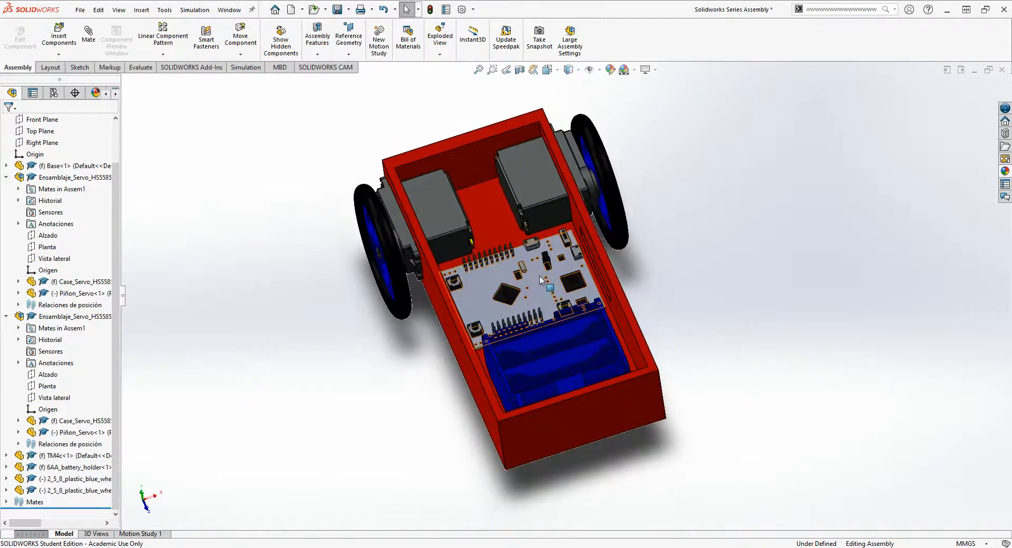
pyautogui.click(515, 272)
pyautogui.click(517, 202)
pyautogui.click(436, 228)
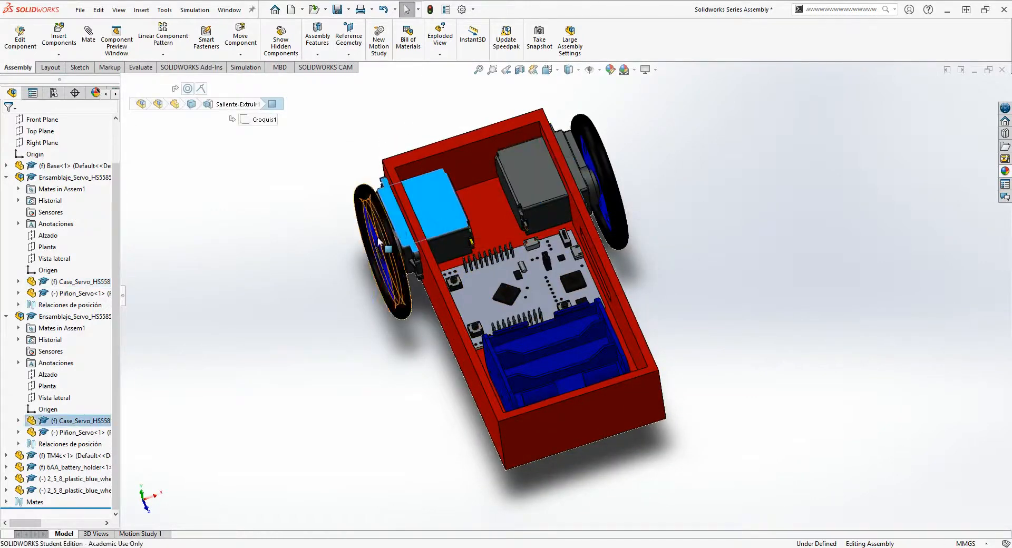
pyautogui.click(383, 260)
pyautogui.click(346, 228)
pyautogui.moveTo(538, 384); pyautogui.dragTo(402, 359, button='middle')
pyautogui.moveTo(409, 270); pyautogui.dragTo(638, 272, button='middle')
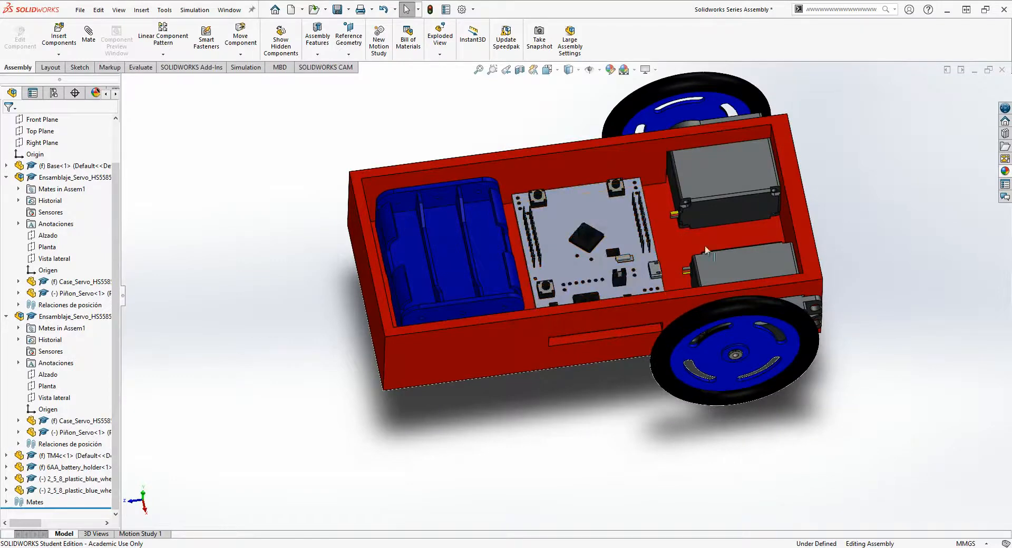
pyautogui.moveTo(503, 320); pyautogui.dragTo(506, 359, button='middle')
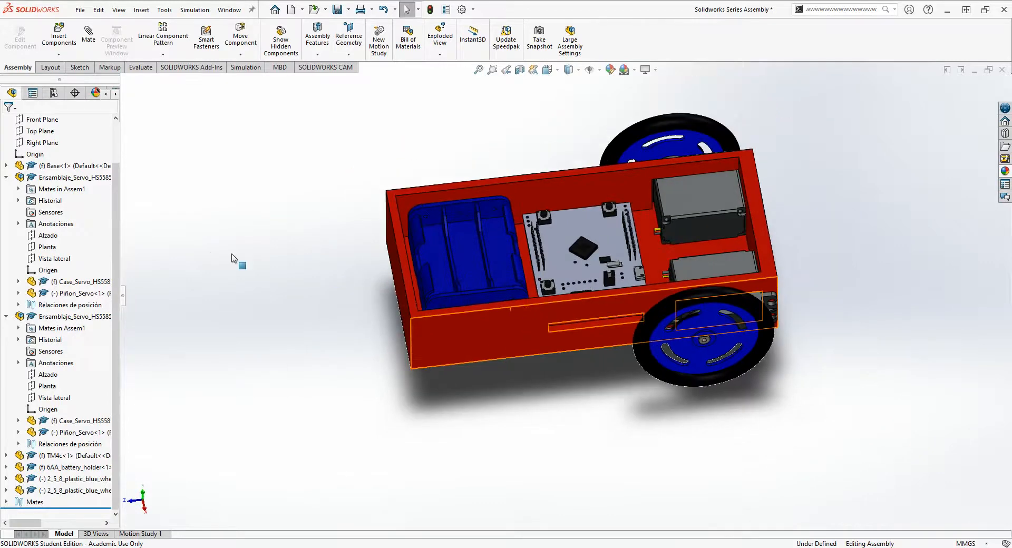
# - Insert the Cover part from the Test Robot Items folder and place it over the middle of the base
pyautogui.click(58, 55)
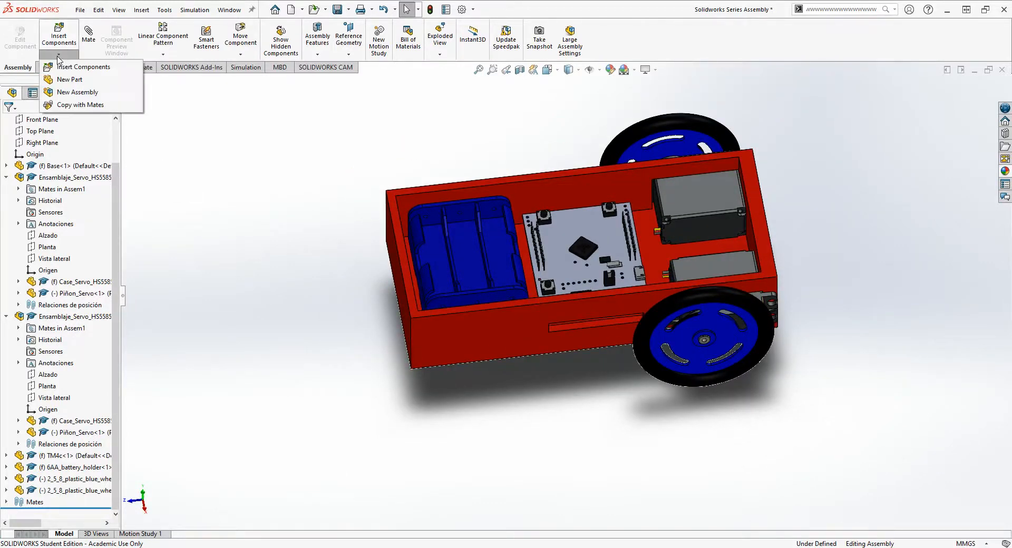
pyautogui.click(60, 67)
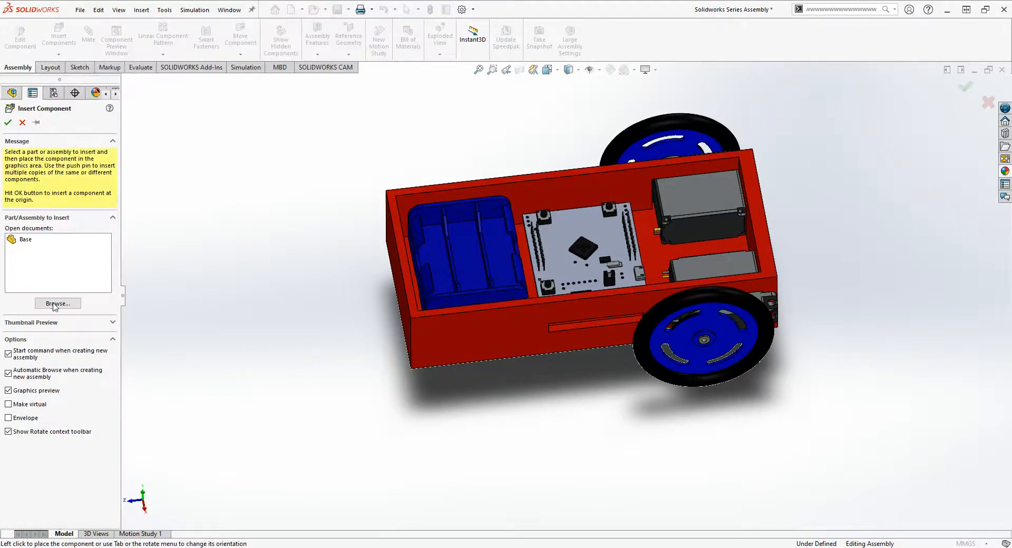
pyautogui.click(55, 304)
pyautogui.click(449, 262)
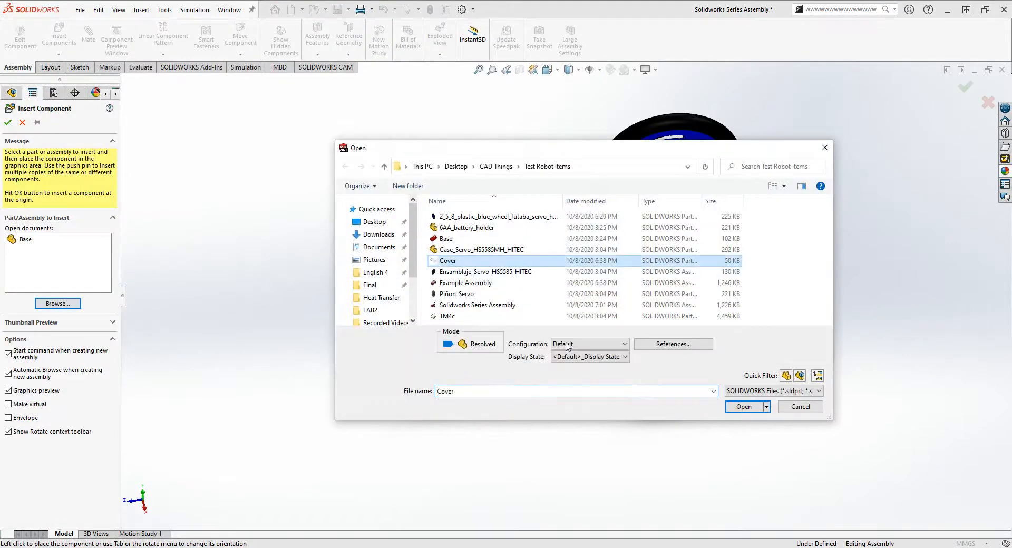
pyautogui.click(727, 409)
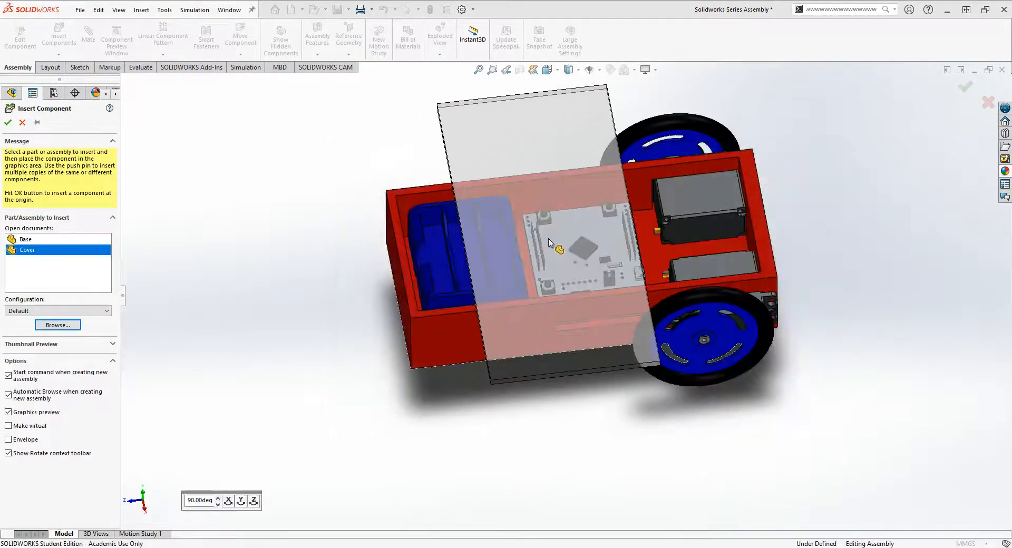
pyautogui.click(548, 242)
# - Move the cover upward so it floats clear above the open base
pyautogui.moveTo(503, 146); pyautogui.dragTo(432, 219)
pyautogui.moveTo(510, 394); pyautogui.dragTo(506, 279, button='middle')
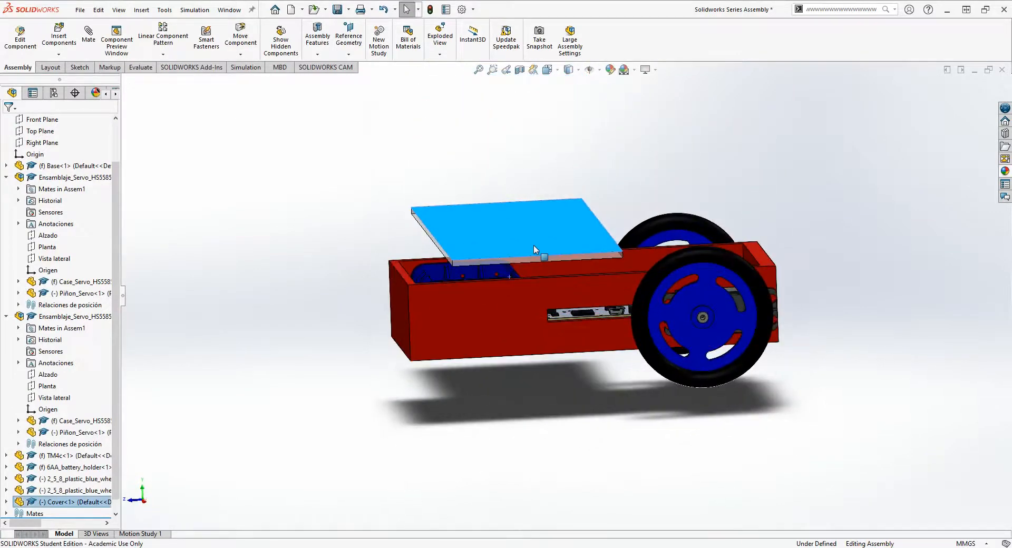
pyautogui.moveTo(534, 245); pyautogui.dragTo(547, 196)
pyautogui.press('Escape')
pyautogui.moveTo(547, 196); pyautogui.dragTo(564, 280, button='middle')
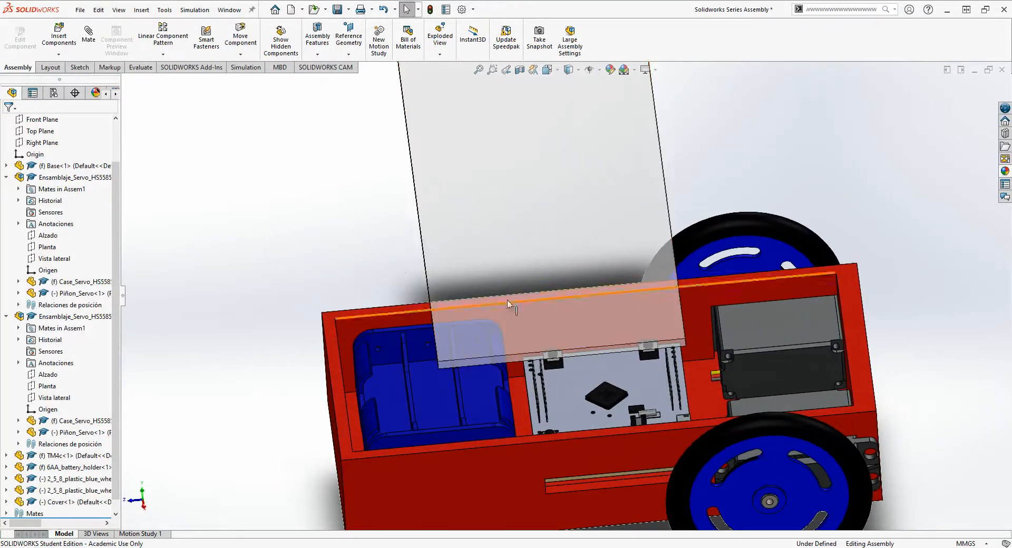
pyautogui.scroll(3, 405, 266)
pyautogui.scroll(-1, 568, 268)
pyautogui.moveTo(612, 227); pyautogui.dragTo(622, 159, button='middle')
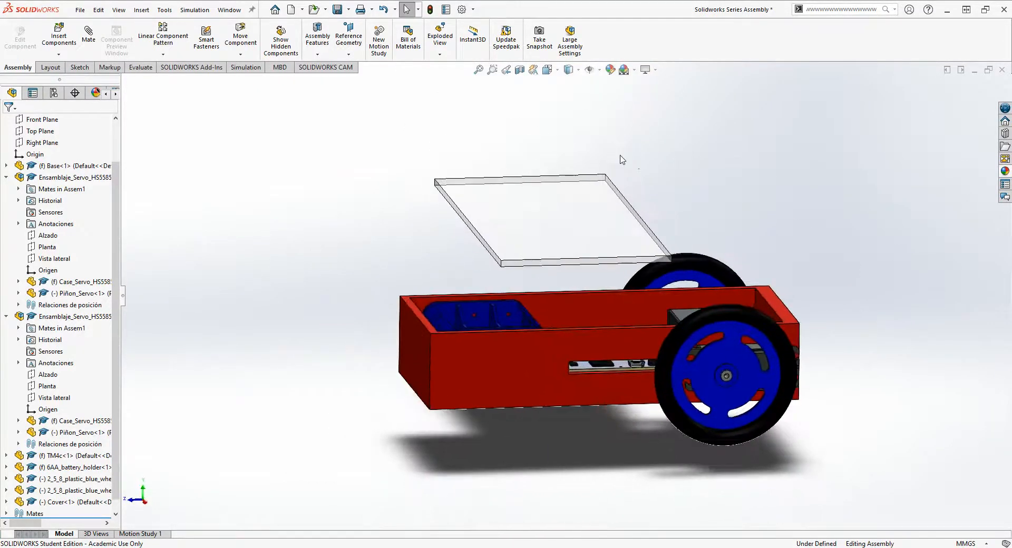
pyautogui.click(614, 228)
# - Rotate the cover freely in the Right view until its long side runs along the length of the base
pyautogui.moveTo(653, 206); pyautogui.dragTo(685, 285, button='middle')
pyautogui.moveTo(594, 305); pyautogui.dragTo(563, 97, button='middle')
pyautogui.click(490, 289)
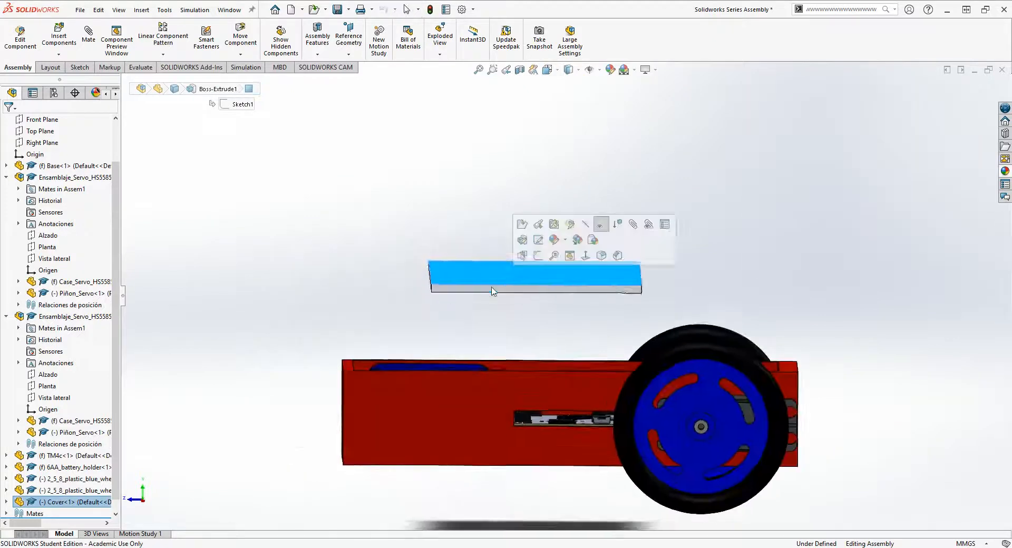
pyautogui.click(428, 125)
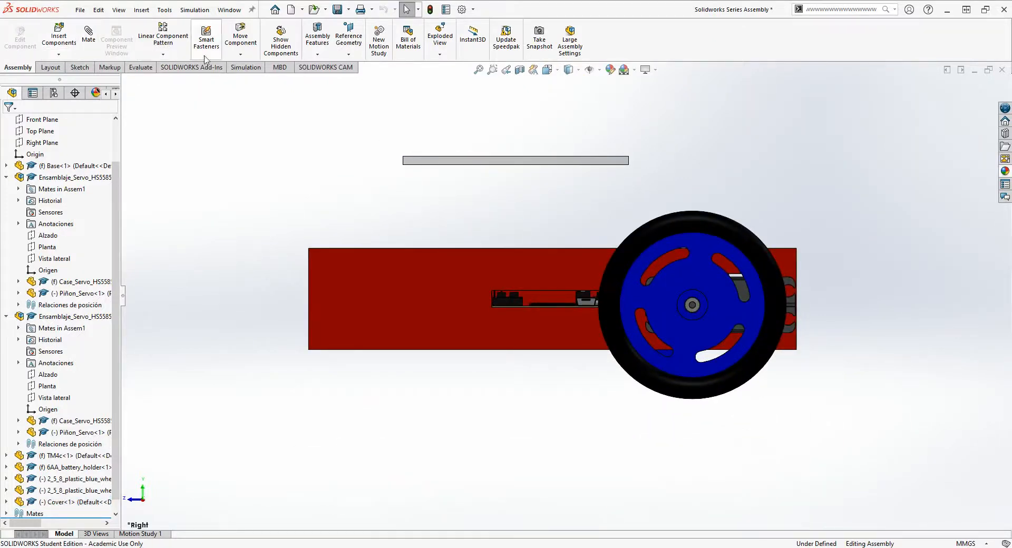
pyautogui.click(240, 55)
pyautogui.click(253, 79)
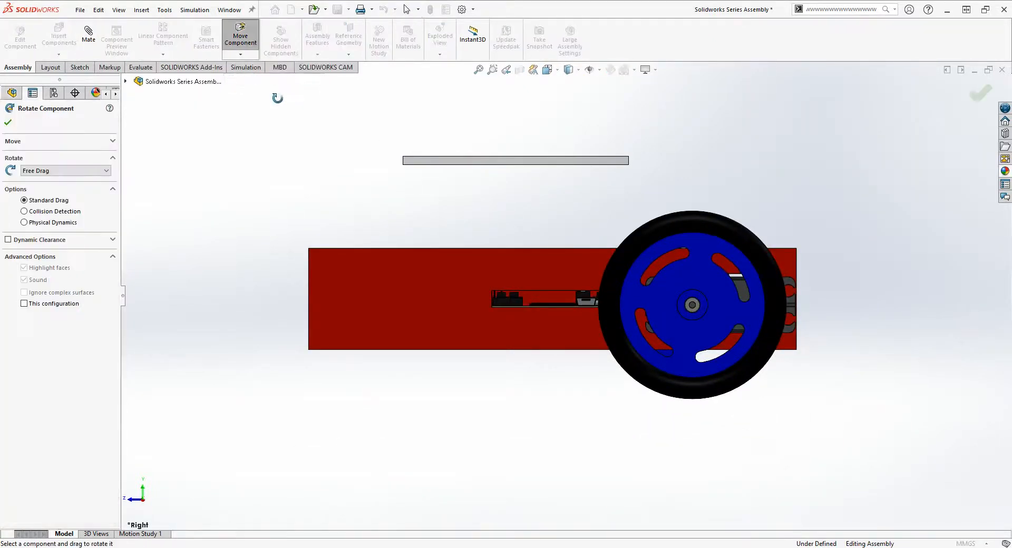
pyautogui.moveTo(454, 161); pyautogui.dragTo(570, 160)
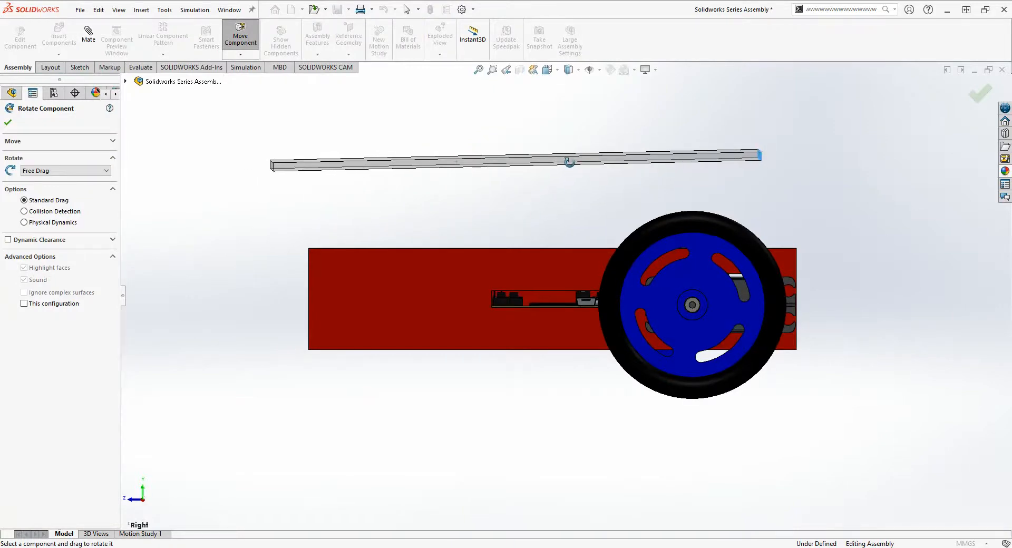
pyautogui.click(8, 122)
# - Mate the cover's lower short edge coincident with the base's outer upper edge at the battery holder end
pyautogui.hotkey('ctrl', '7')
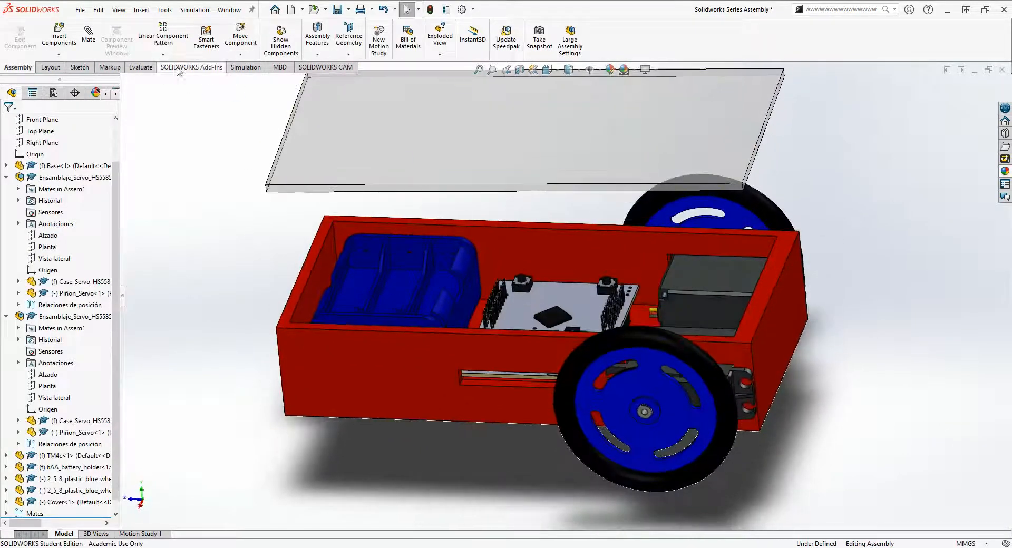
pyautogui.click(88, 32)
pyautogui.moveTo(219, 284); pyautogui.dragTo(275, 201, button='middle')
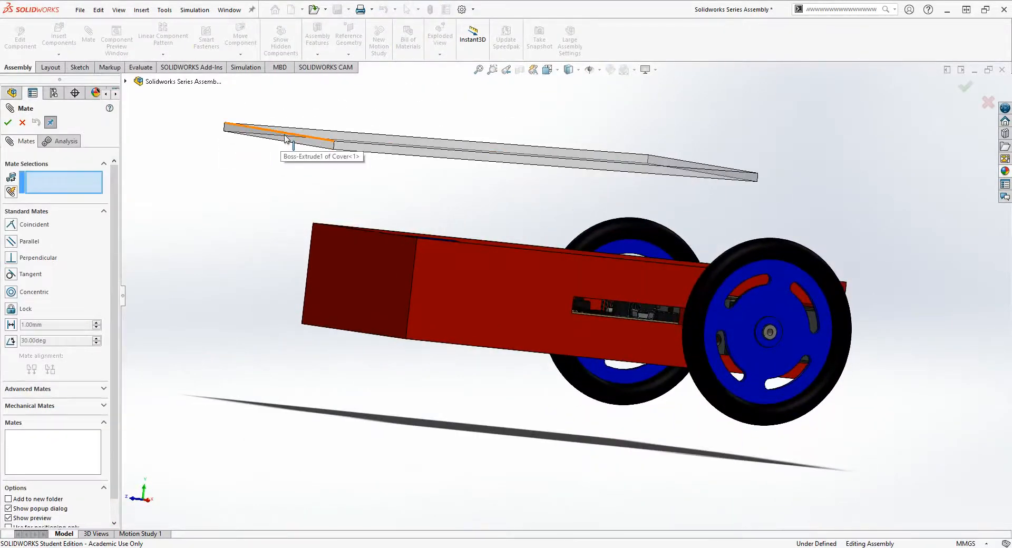
pyautogui.scroll(-5, 271, 167)
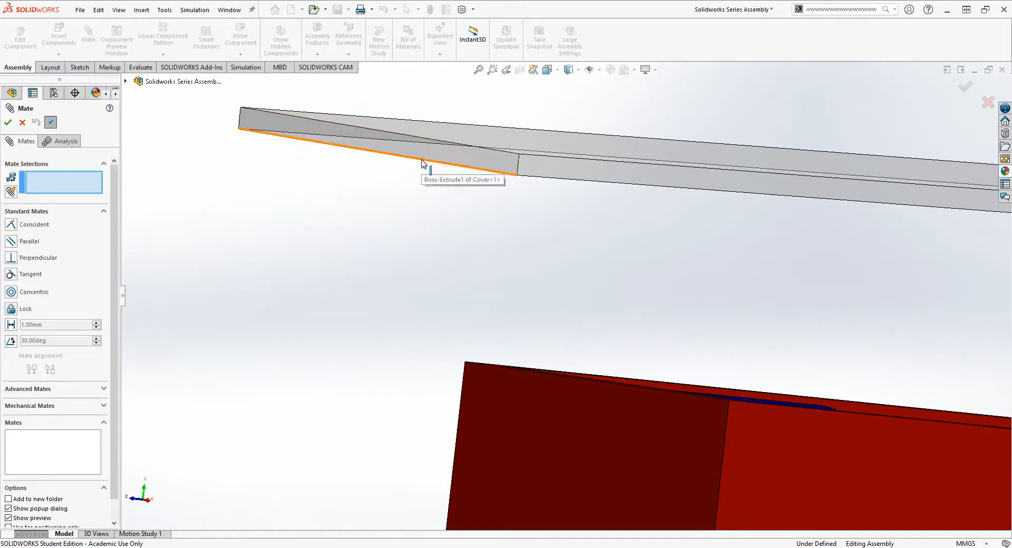
pyautogui.click(423, 160)
pyautogui.moveTo(481, 289); pyautogui.dragTo(520, 354, button='middle')
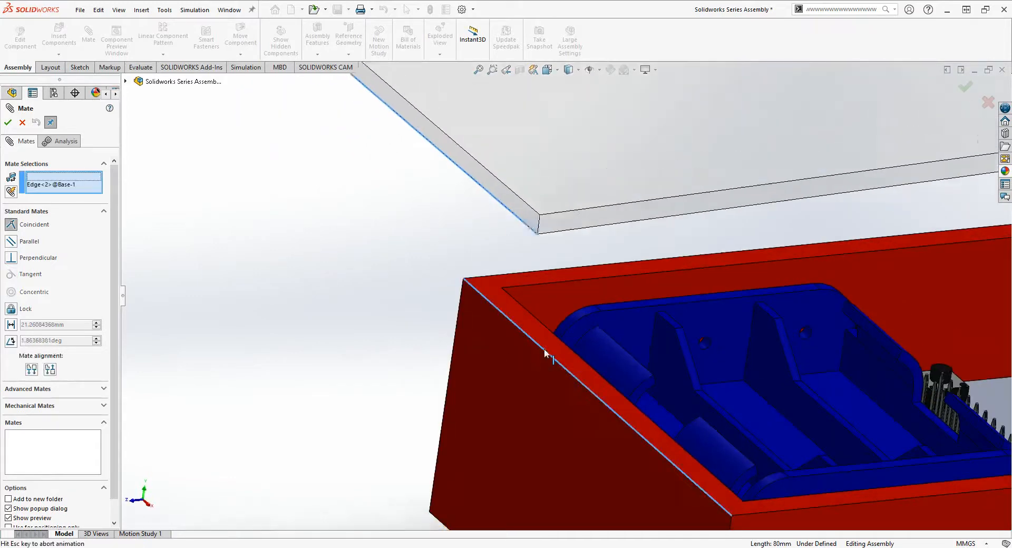
pyautogui.click(544, 351)
pyautogui.click(9, 121)
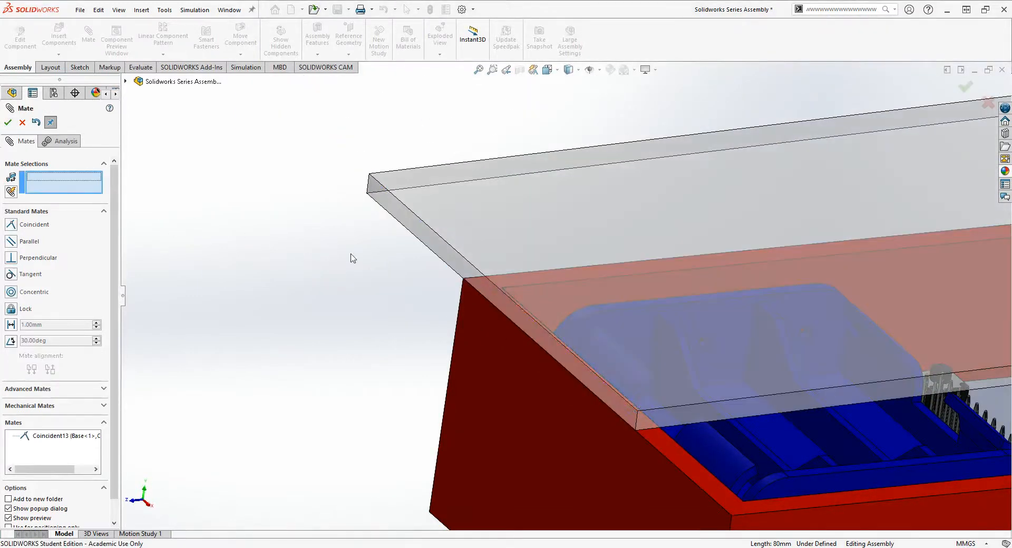
# - Mate the cover's lower long edge coincident with the base's outer upper long edge, and finish mating
pyautogui.moveTo(350, 258); pyautogui.dragTo(472, 315, button='middle')
pyautogui.scroll(6, 472, 315)
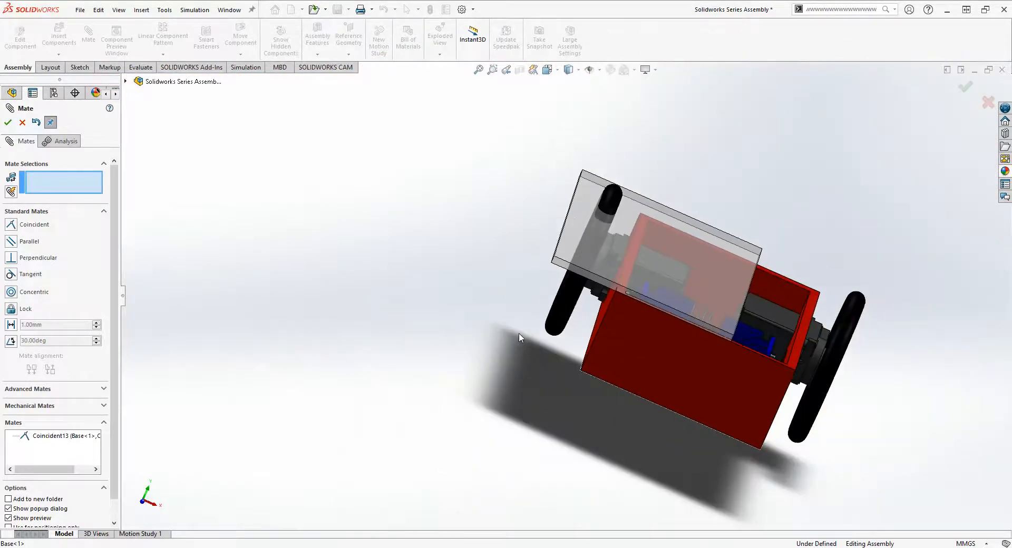
pyautogui.scroll(-3, 518, 336)
pyautogui.moveTo(594, 322); pyautogui.dragTo(608, 273, button='middle')
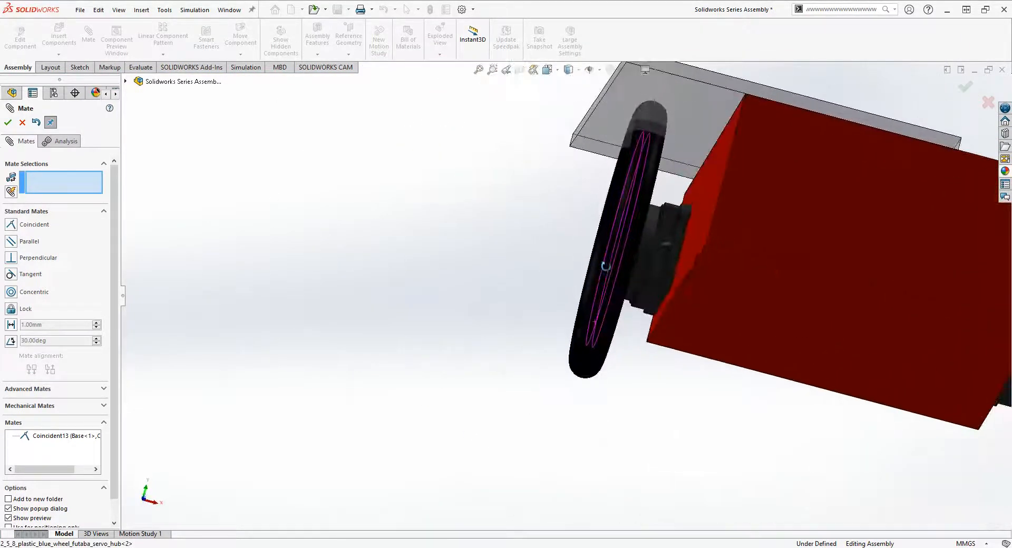
pyautogui.click(592, 117)
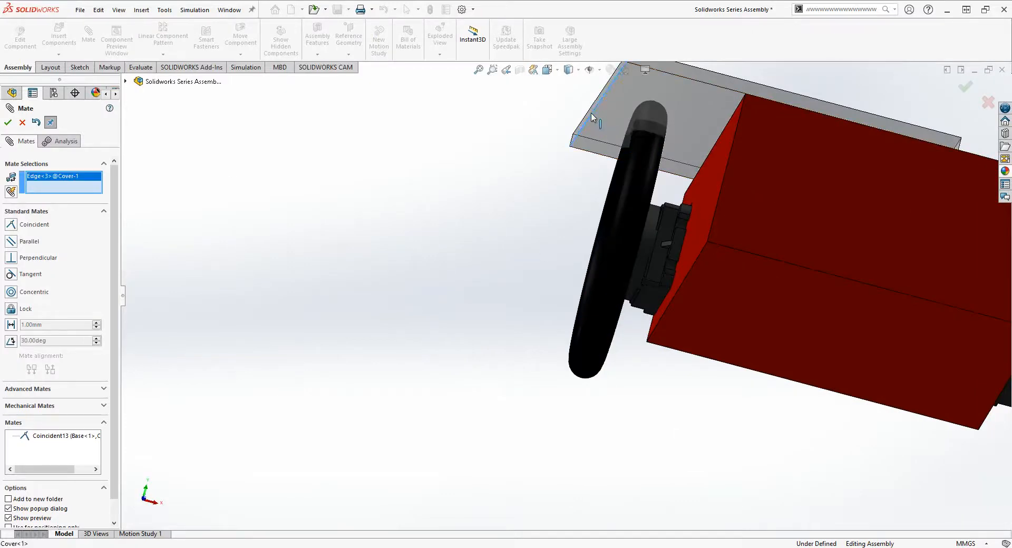
pyautogui.moveTo(592, 117); pyautogui.dragTo(699, 295, button='middle')
pyautogui.scroll(-5, 750, 337)
pyautogui.click(691, 302)
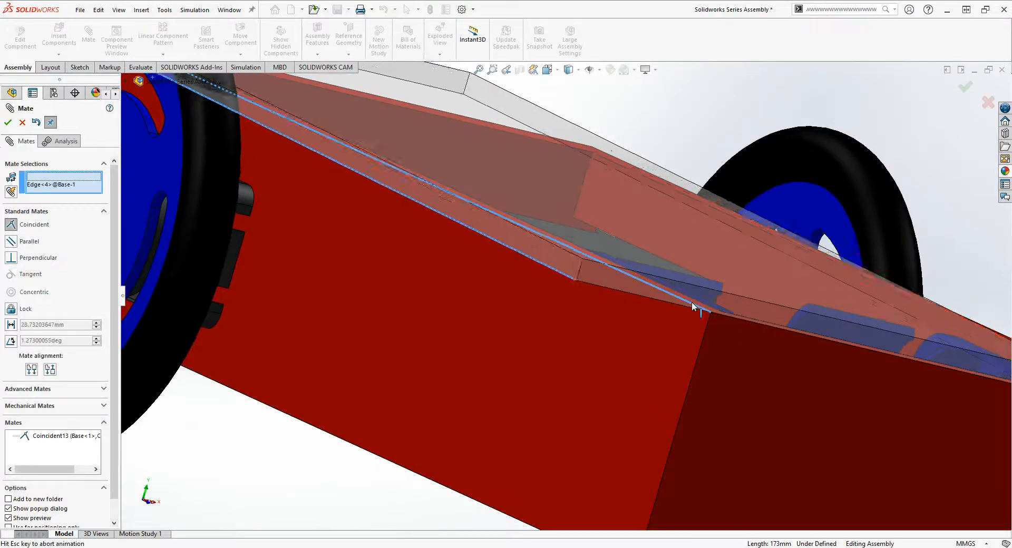
pyautogui.click(8, 122)
pyautogui.scroll(3, 596, 266)
pyautogui.moveTo(596, 268); pyautogui.dragTo(564, 311, button='middle')
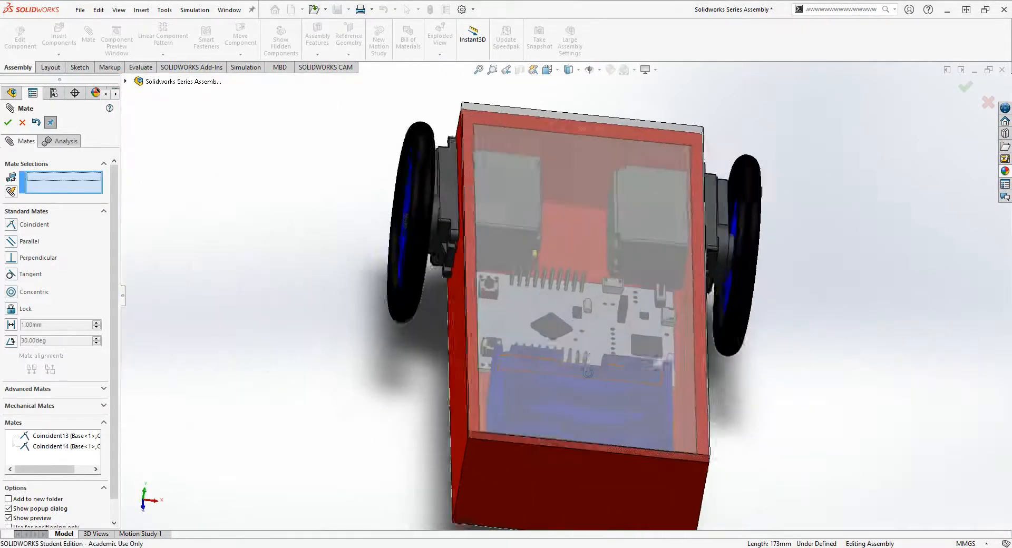
pyautogui.click(603, 281)
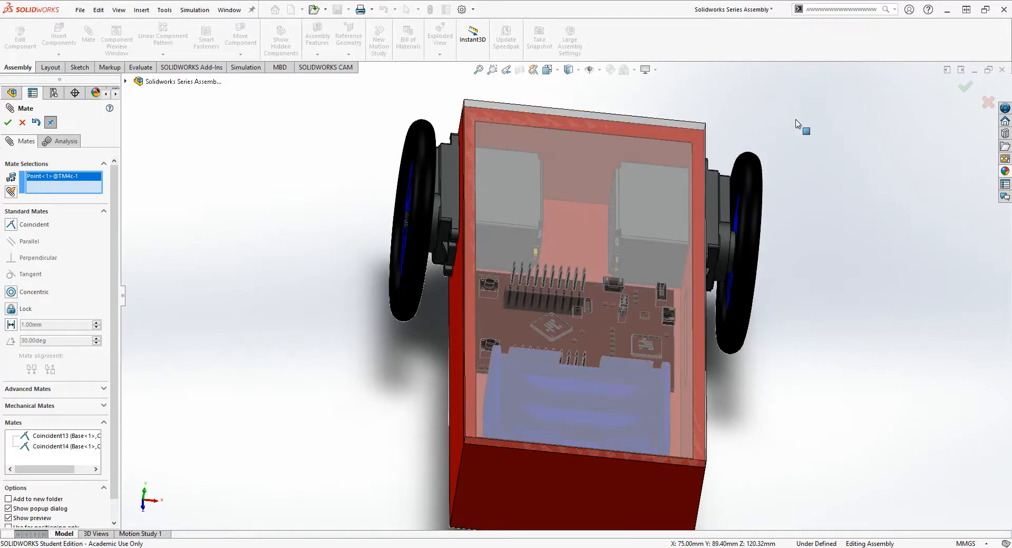
pyautogui.click(22, 123)
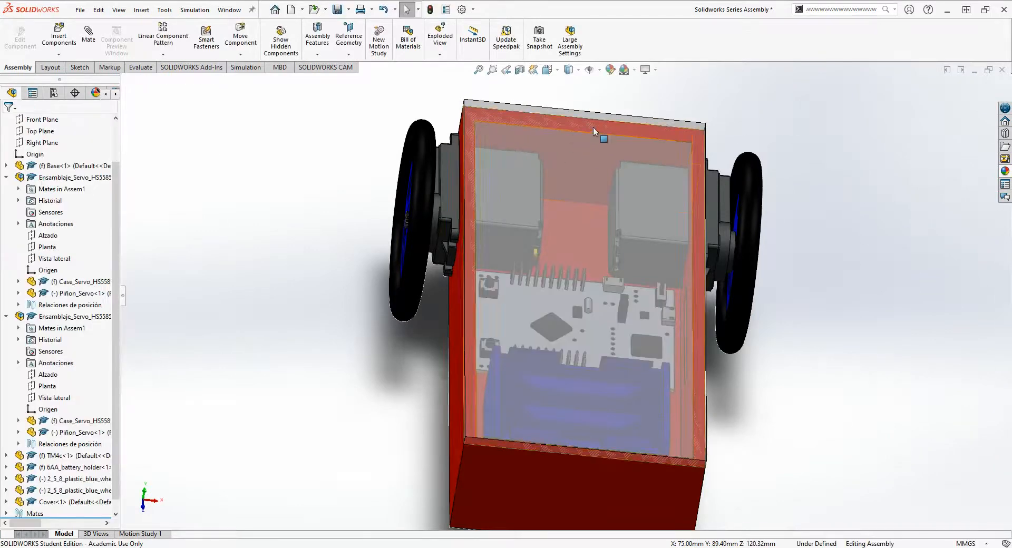
# - Examine the finished robot assembly from all around, checking the closed cover, internal components, side slot and both wheels
pyautogui.moveTo(607, 116); pyautogui.dragTo(540, 286)
pyautogui.click(823, 345)
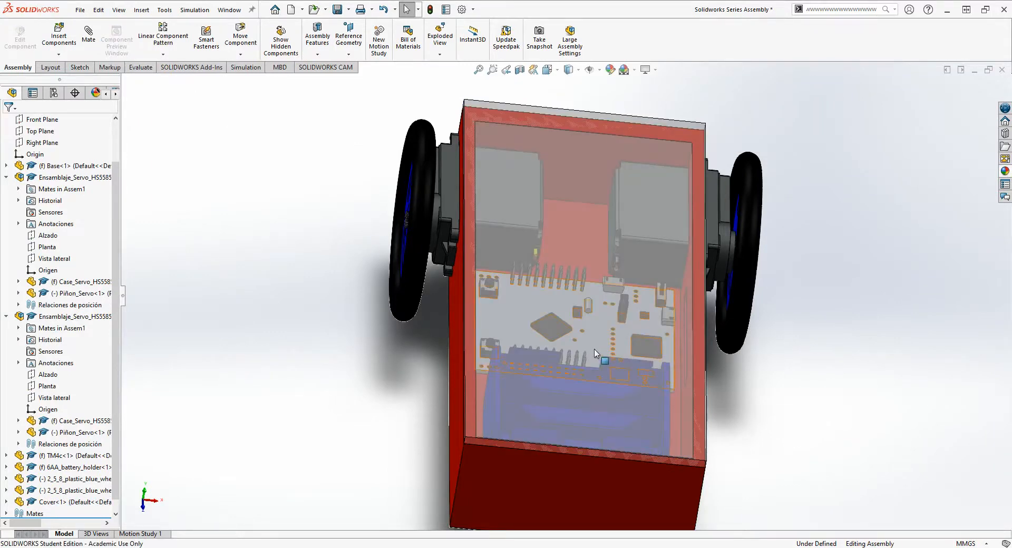
pyautogui.moveTo(590, 354); pyautogui.dragTo(640, 332, button='middle')
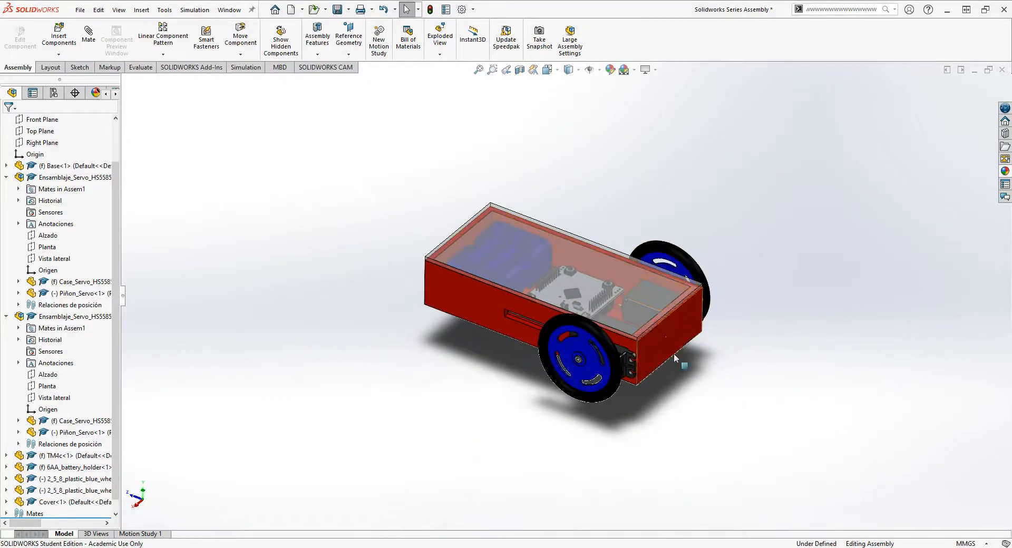
pyautogui.moveTo(709, 386); pyautogui.dragTo(452, 312, button='middle')
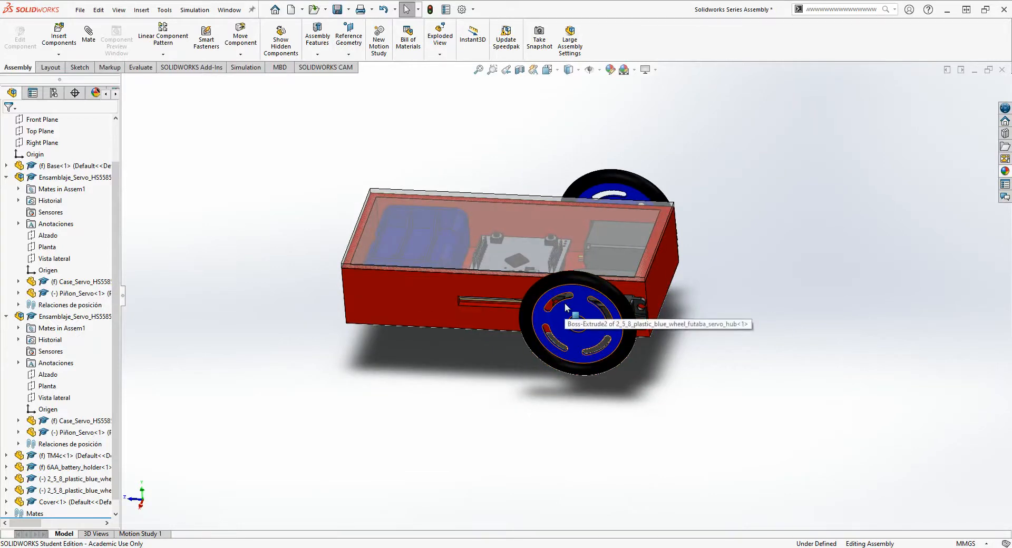
pyautogui.scroll(-4, 327, 338)
pyautogui.moveTo(581, 311); pyautogui.dragTo(638, 277, button='middle')
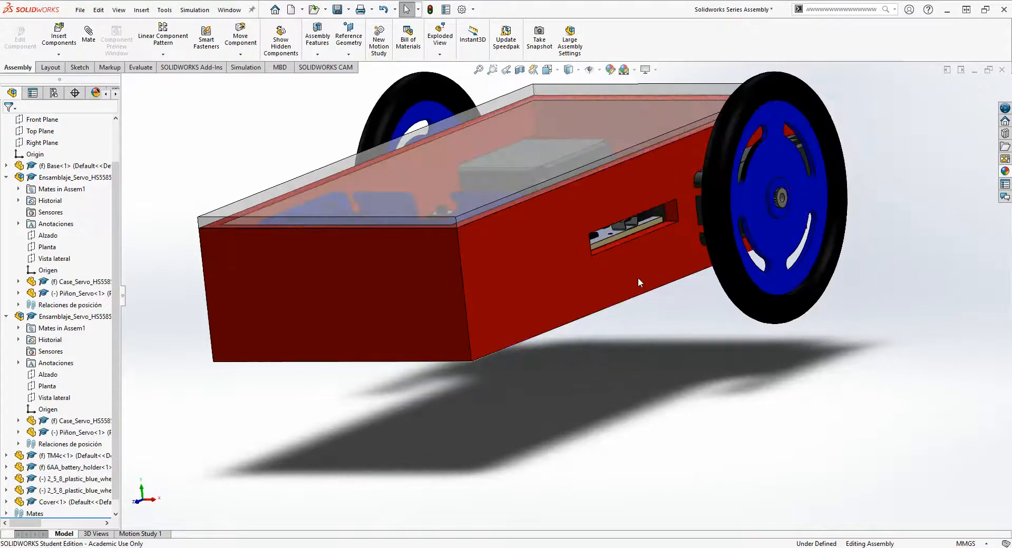
pyautogui.moveTo(570, 331); pyautogui.dragTo(411, 323, button='middle')
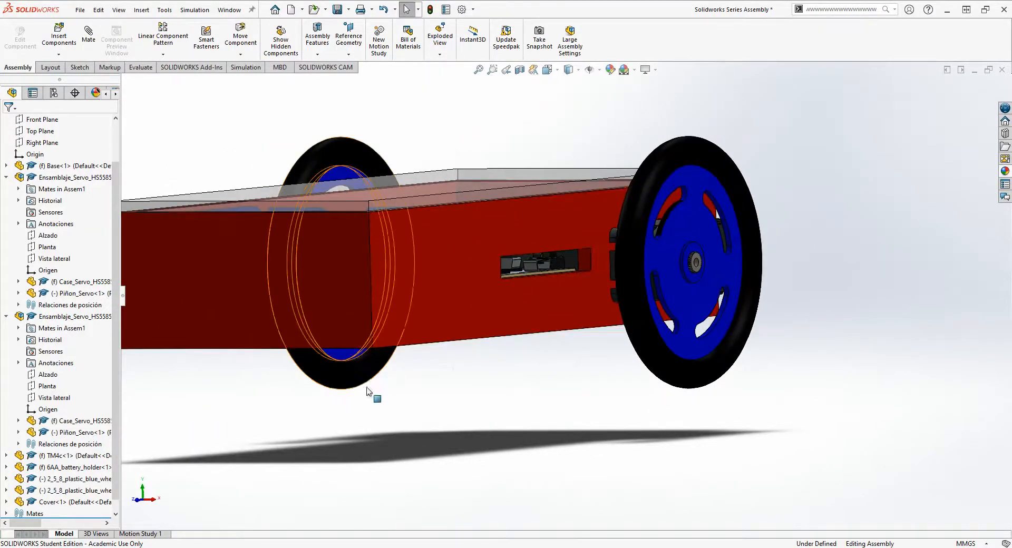
pyautogui.moveTo(359, 384); pyautogui.dragTo(285, 414, button='middle')
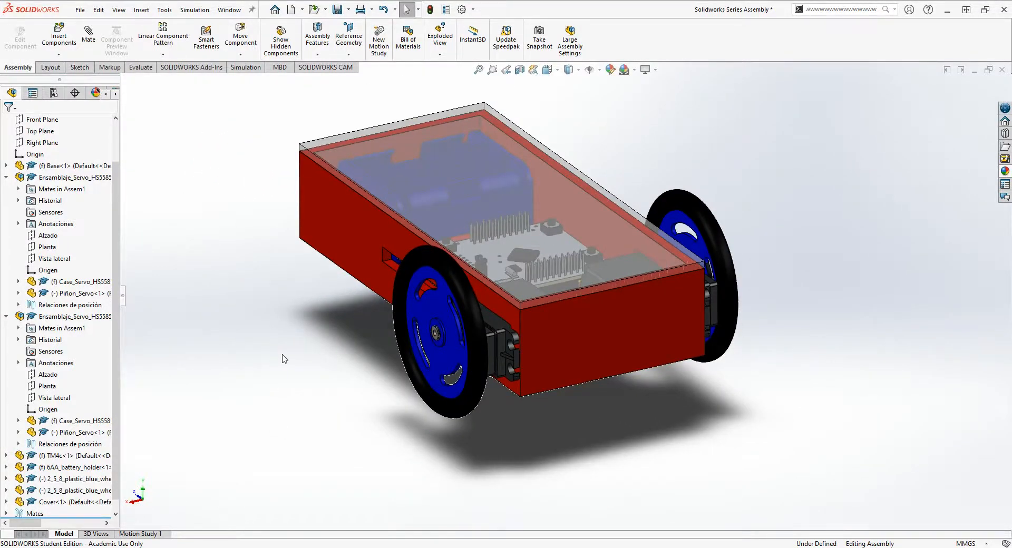
pyautogui.moveTo(309, 362); pyautogui.dragTo(309, 316, button='middle')
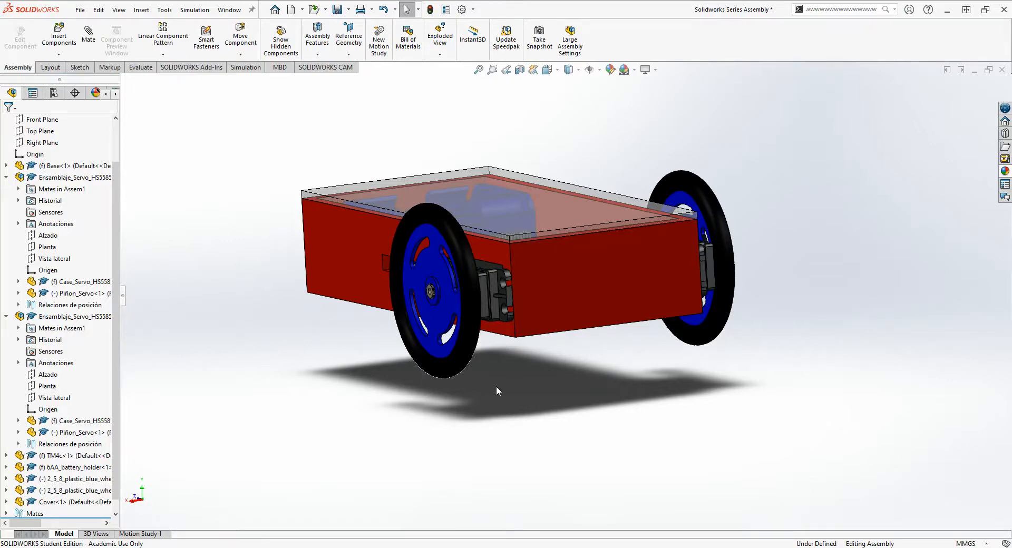
pyautogui.moveTo(412, 378); pyautogui.dragTo(489, 381, button='middle')
pyautogui.moveTo(424, 337); pyautogui.dragTo(632, 345, button='middle')
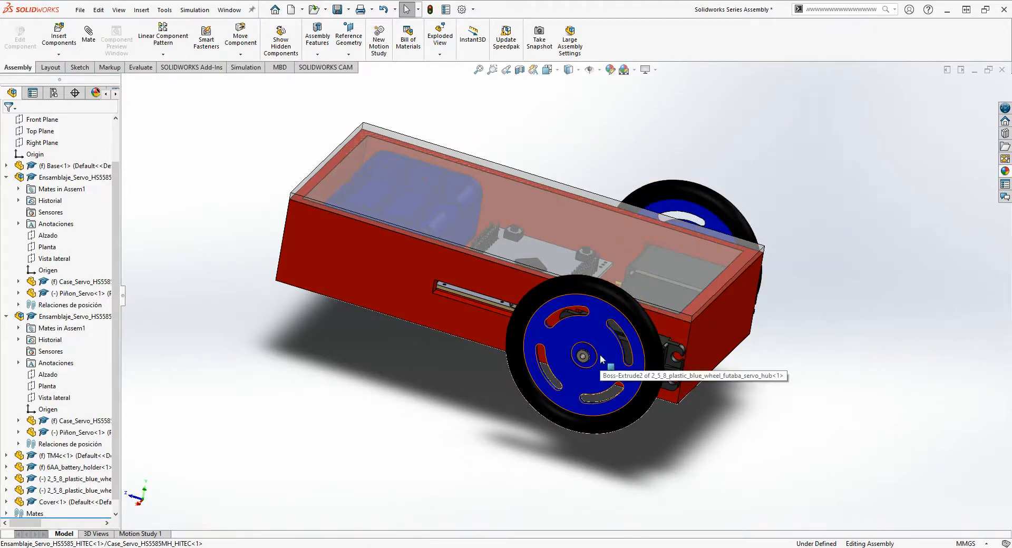
pyautogui.moveTo(621, 335); pyautogui.dragTo(593, 359, button='middle')
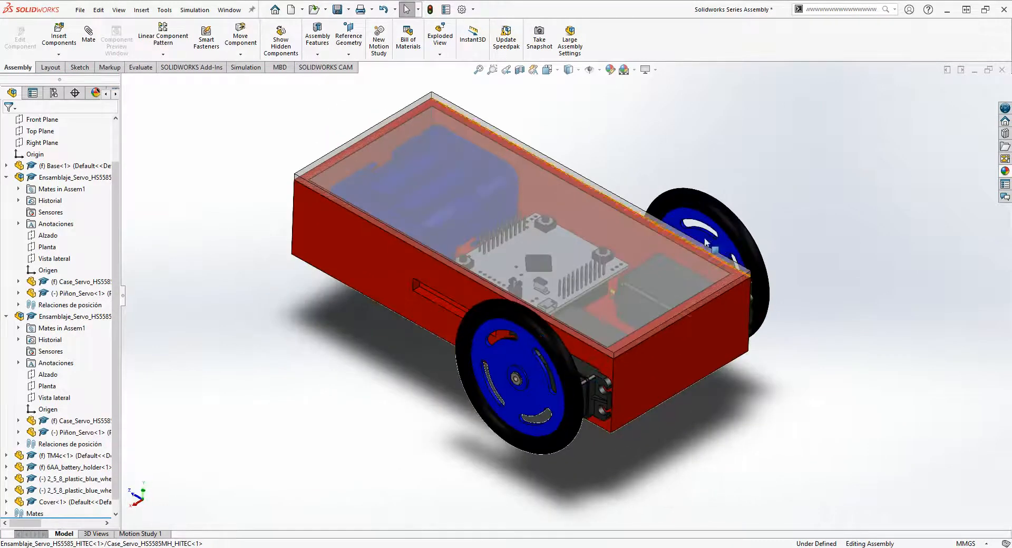